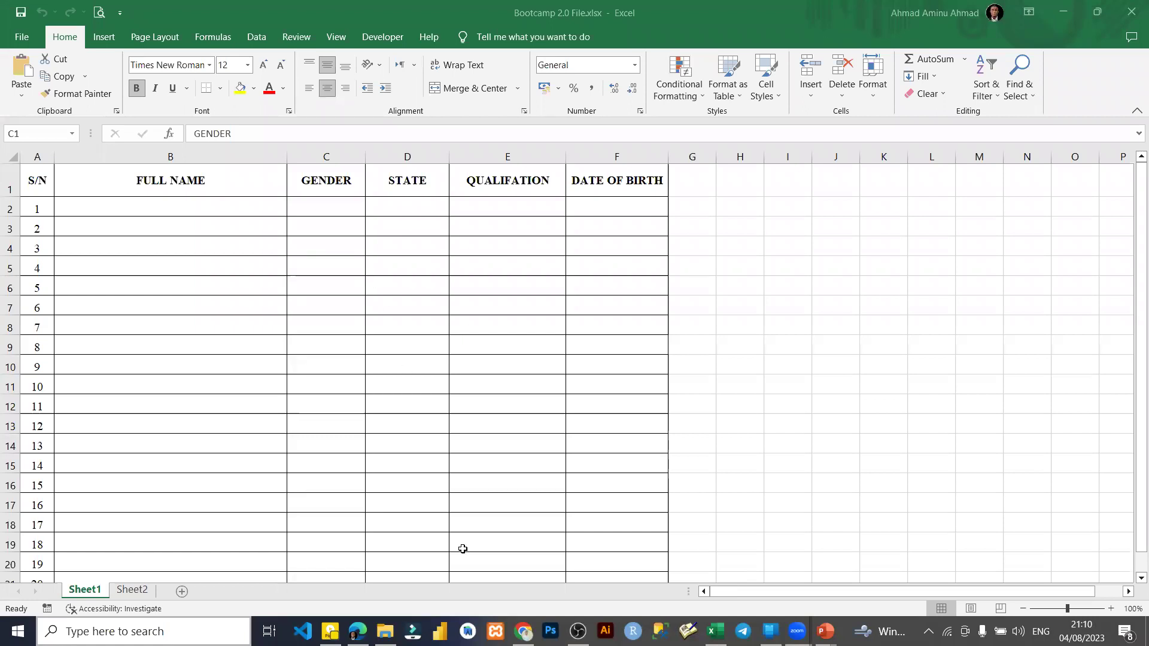
key("Down")
key("Left")
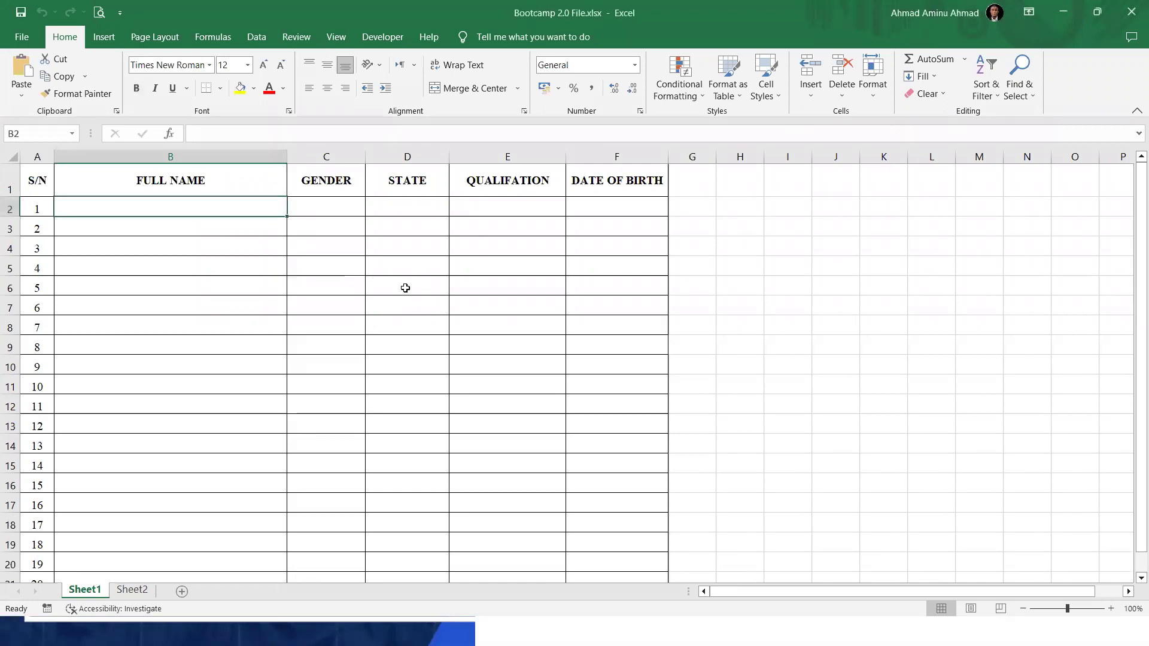
left_click(663, 345)
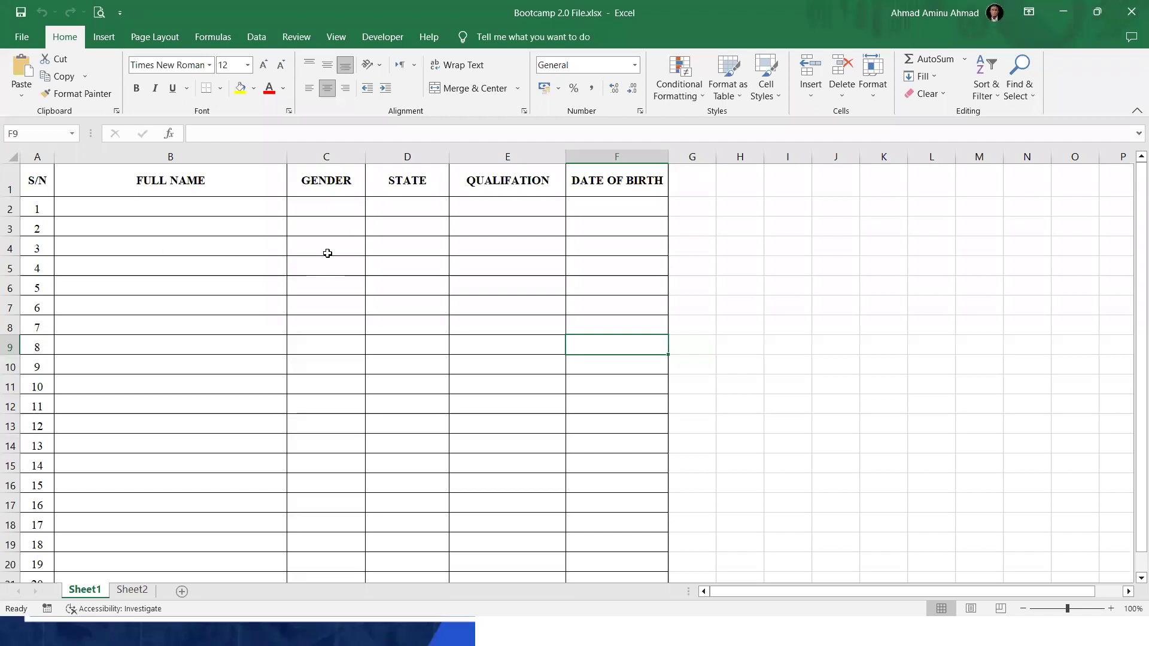
left_click(328, 175)
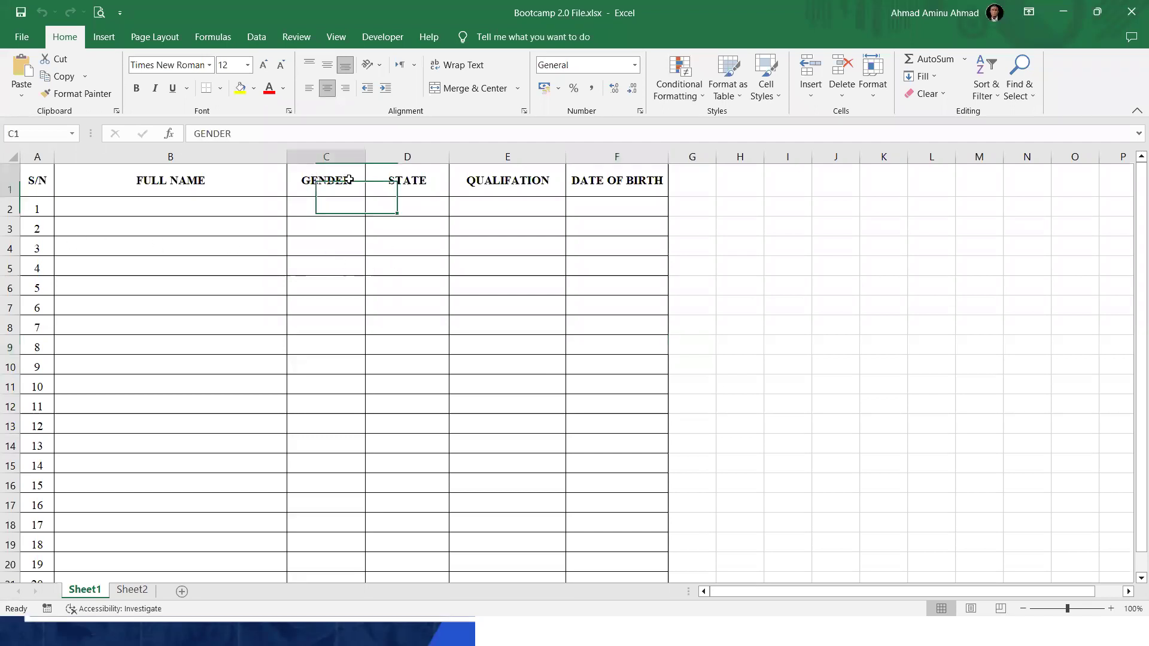
left_click(205, 185)
left_click(469, 180)
key("Left")
key("Left")
key("Right")
key("Right")
key("Right")
key("Left")
key("Left")
key("Right")
left_click(430, 176)
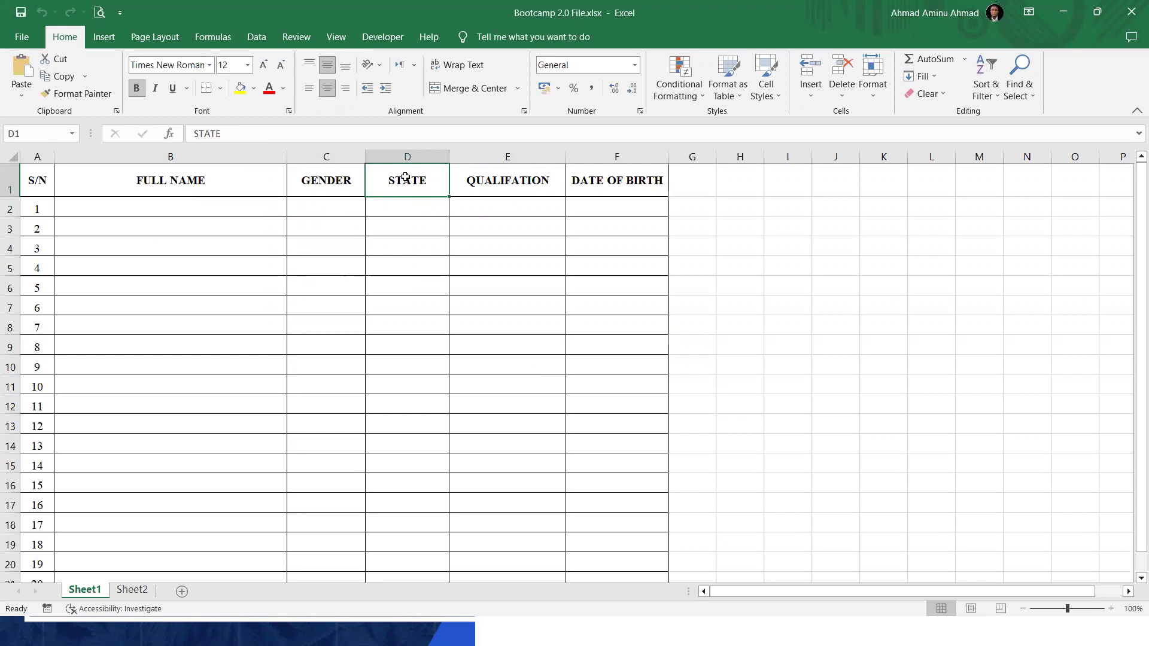
left_click(511, 185)
left_click(510, 312, "shift")
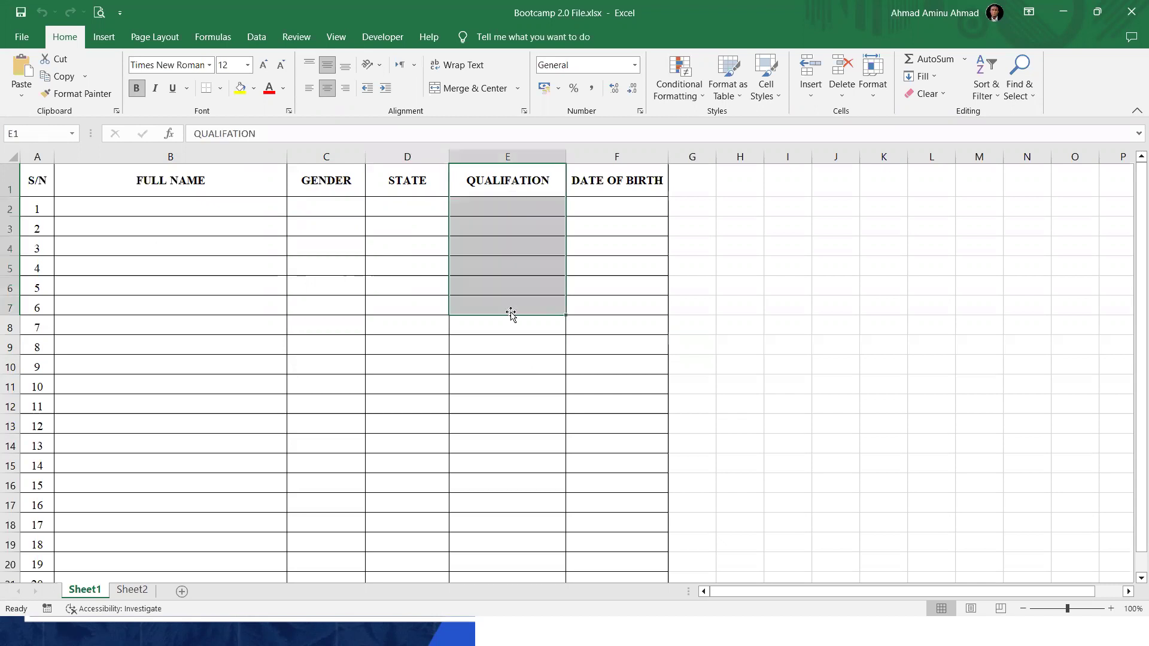
left_click(504, 155)
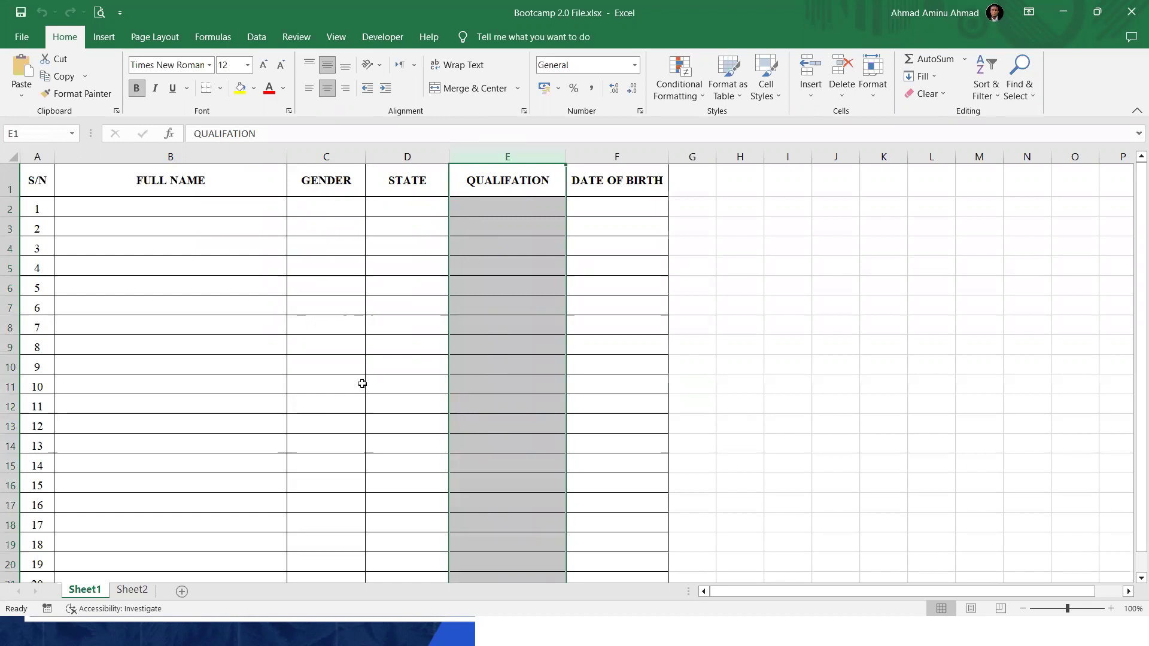
left_click(321, 185)
left_click(377, 180)
left_click(413, 156)
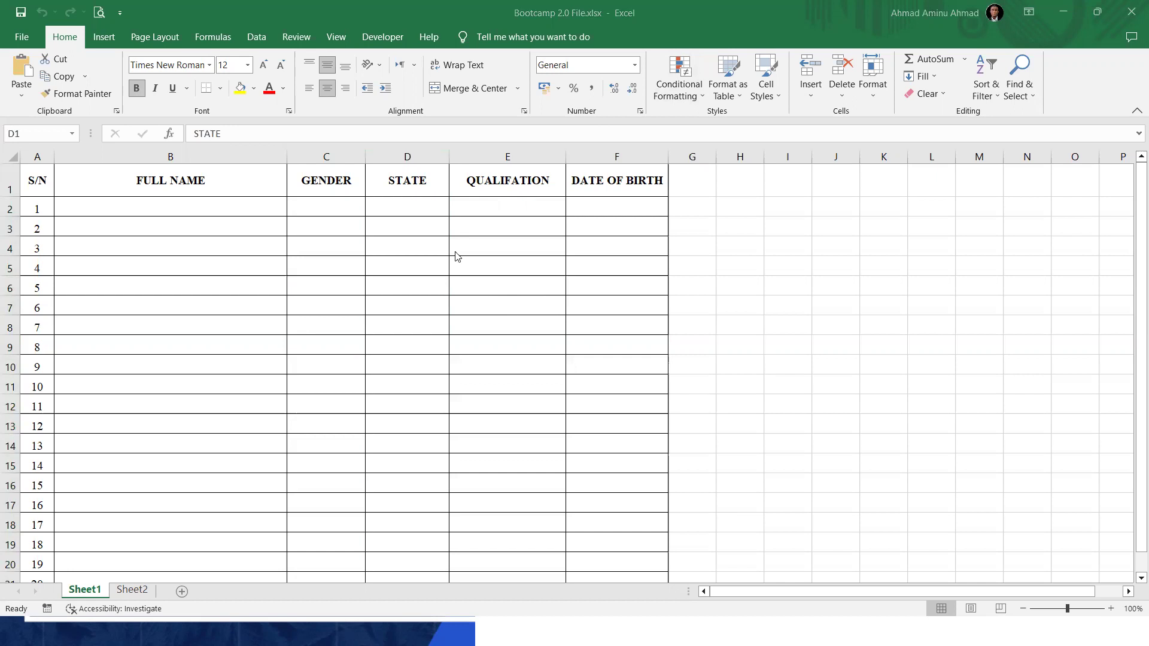
left_click(520, 186)
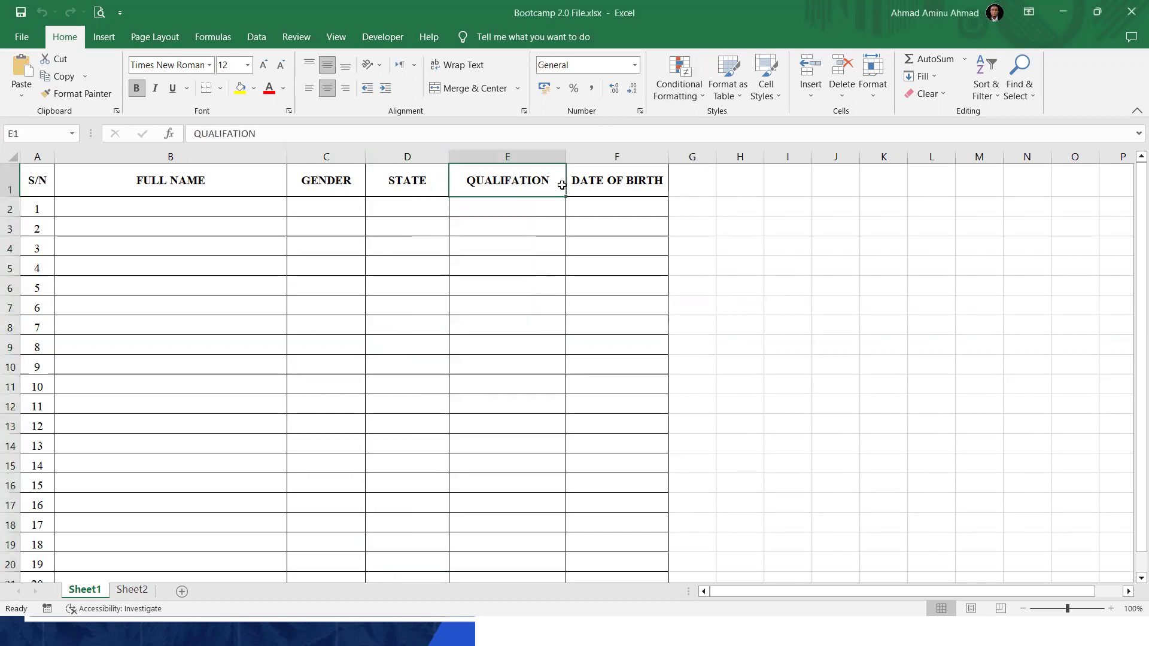
left_click(611, 184)
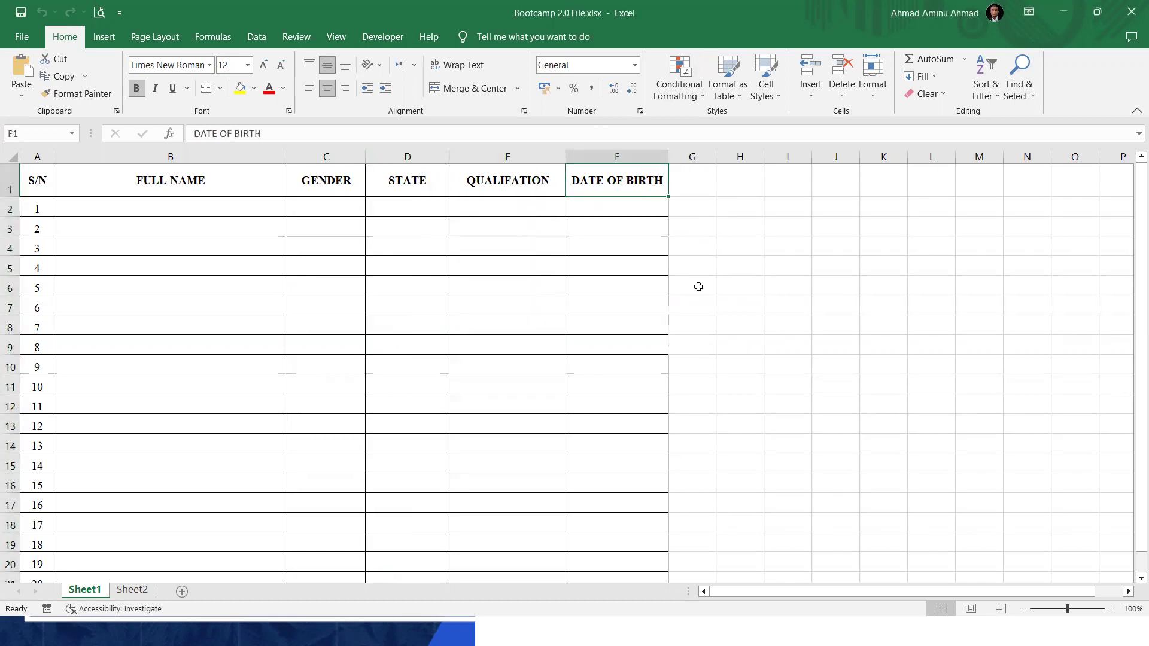
left_click(488, 181)
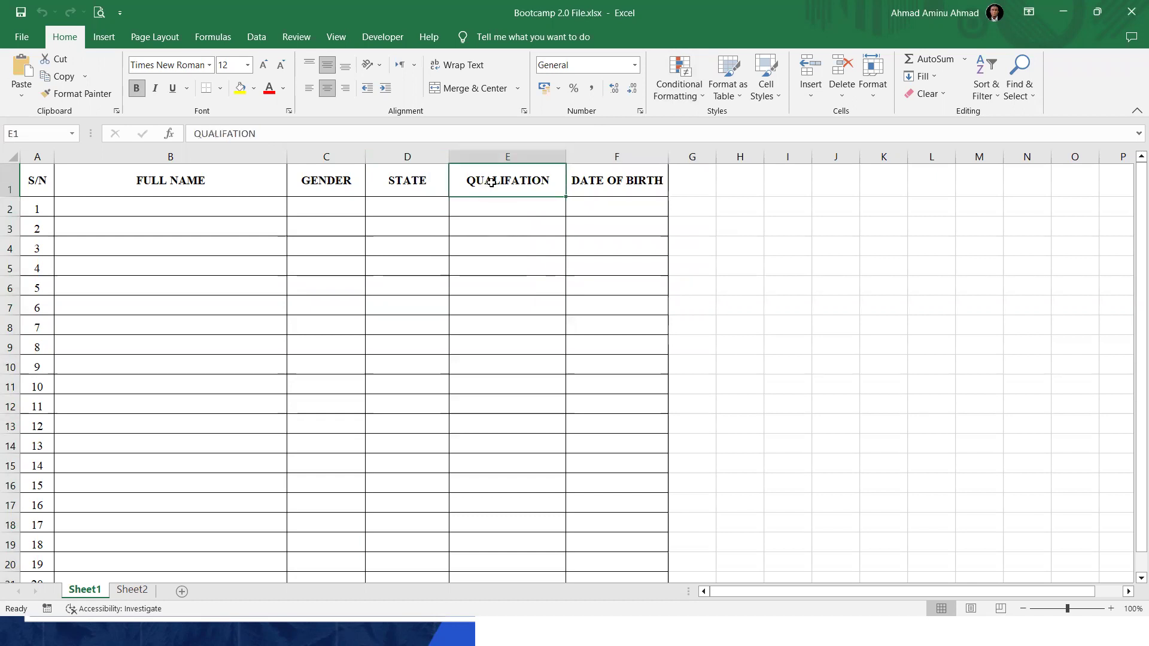
left_click(587, 187)
left_click(488, 180)
left_click(589, 191)
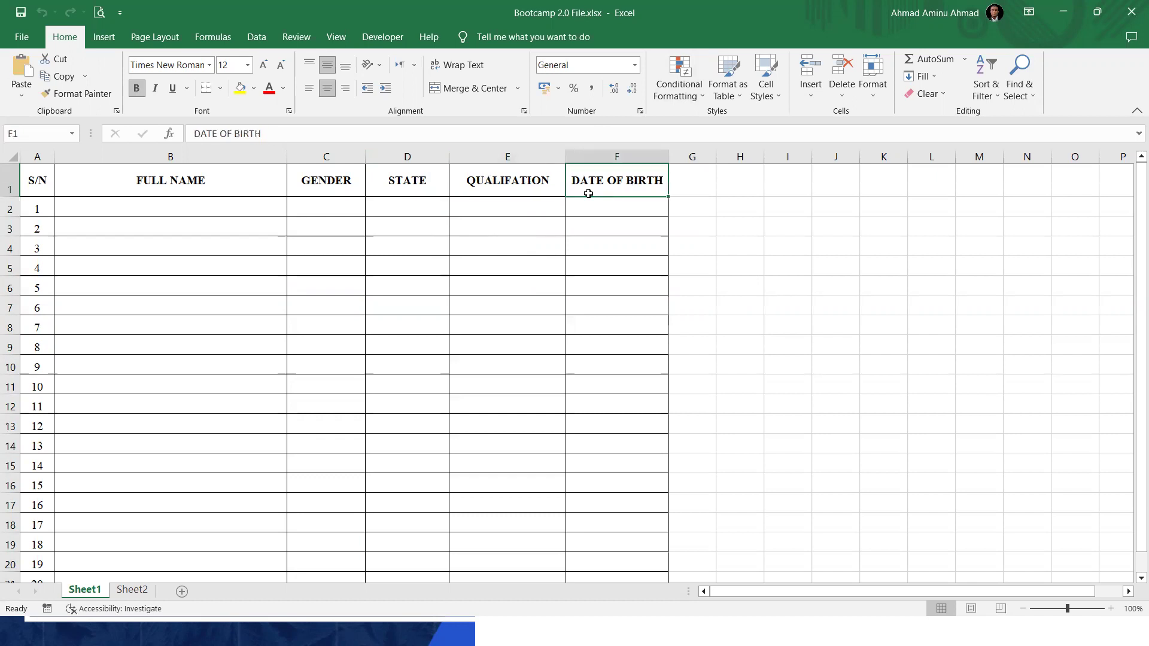
left_click(616, 149)
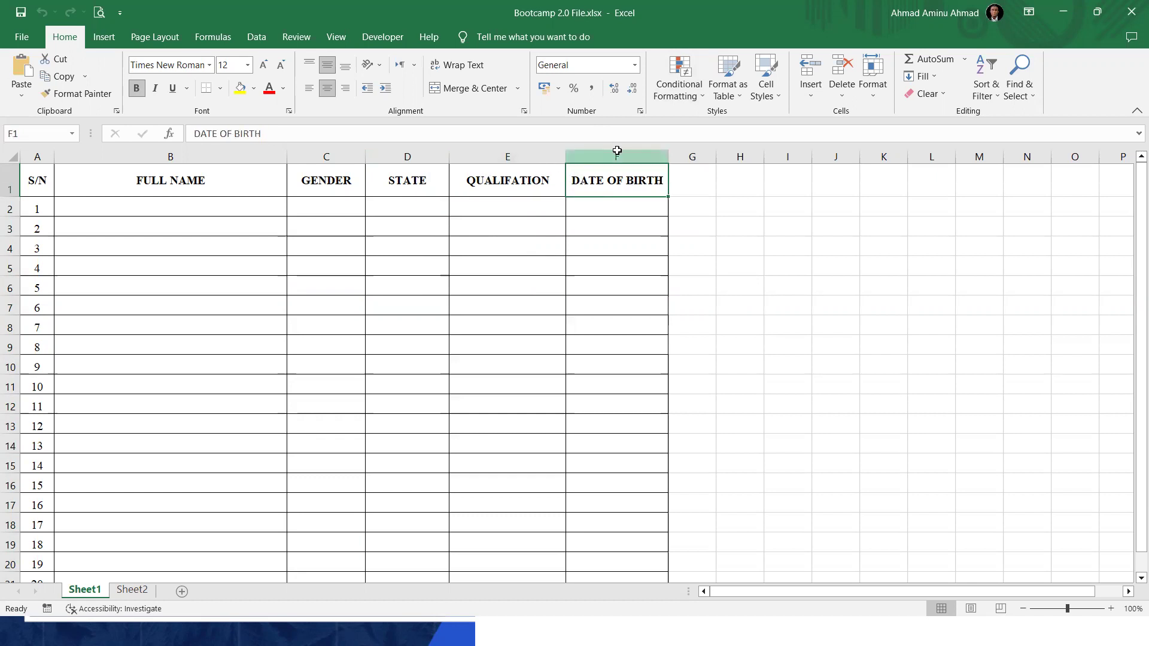
left_click(504, 178)
left_click(401, 186)
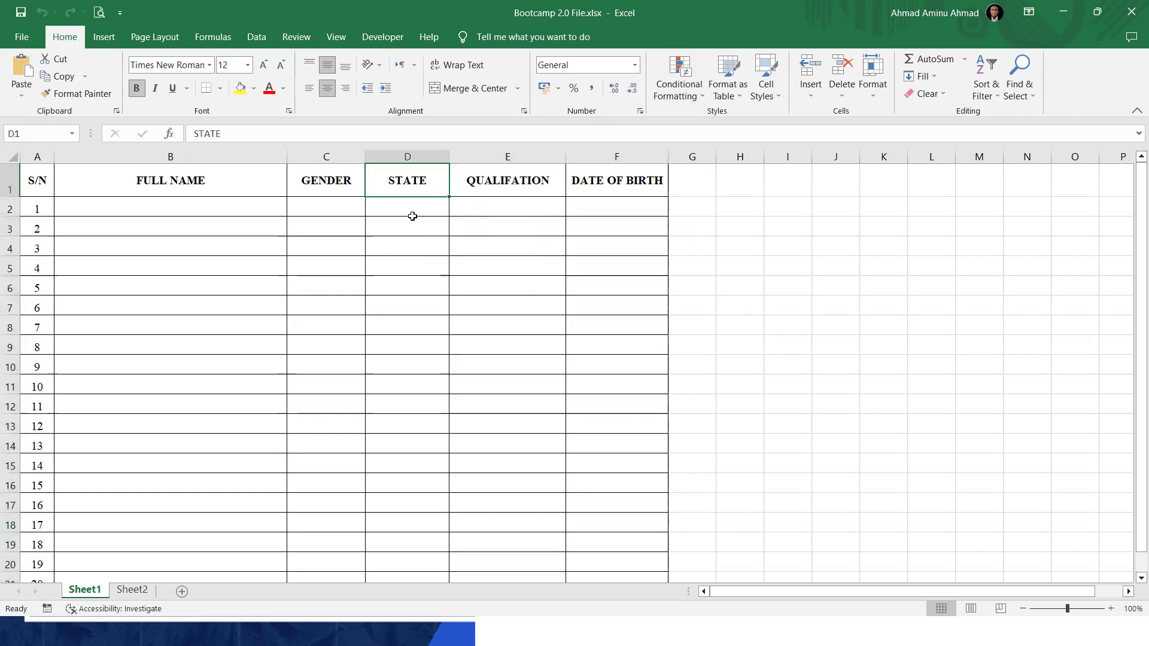
left_click(314, 180)
left_click(415, 184)
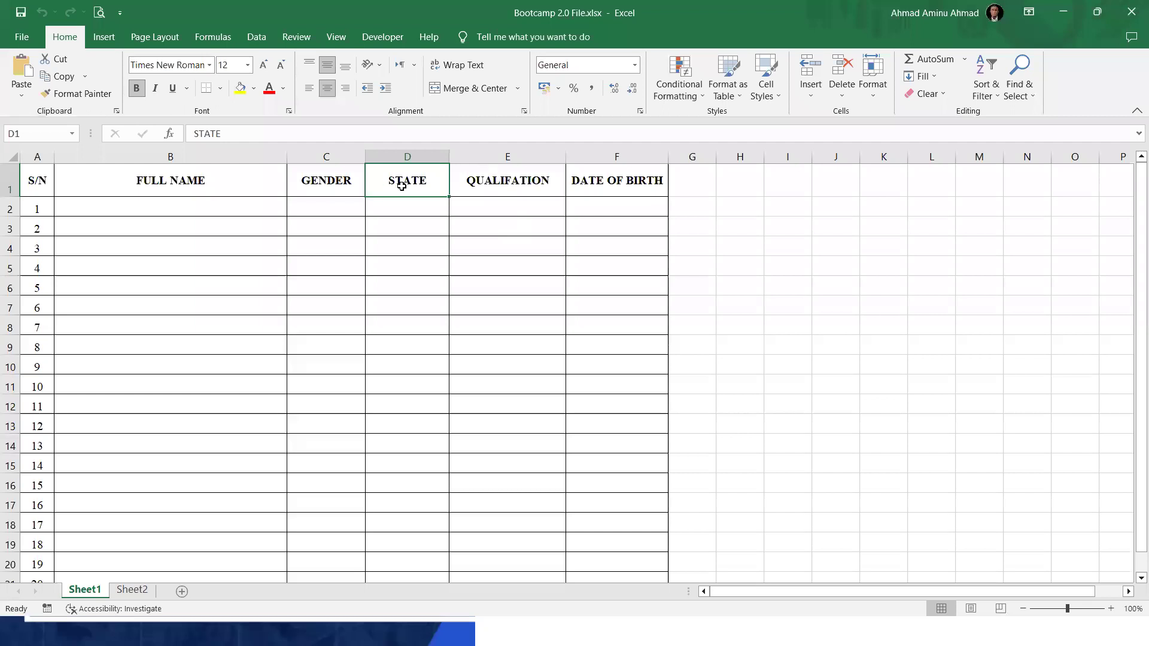
Insert a blank column between the STATE and QUALIFATION columns
left_click(502, 156)
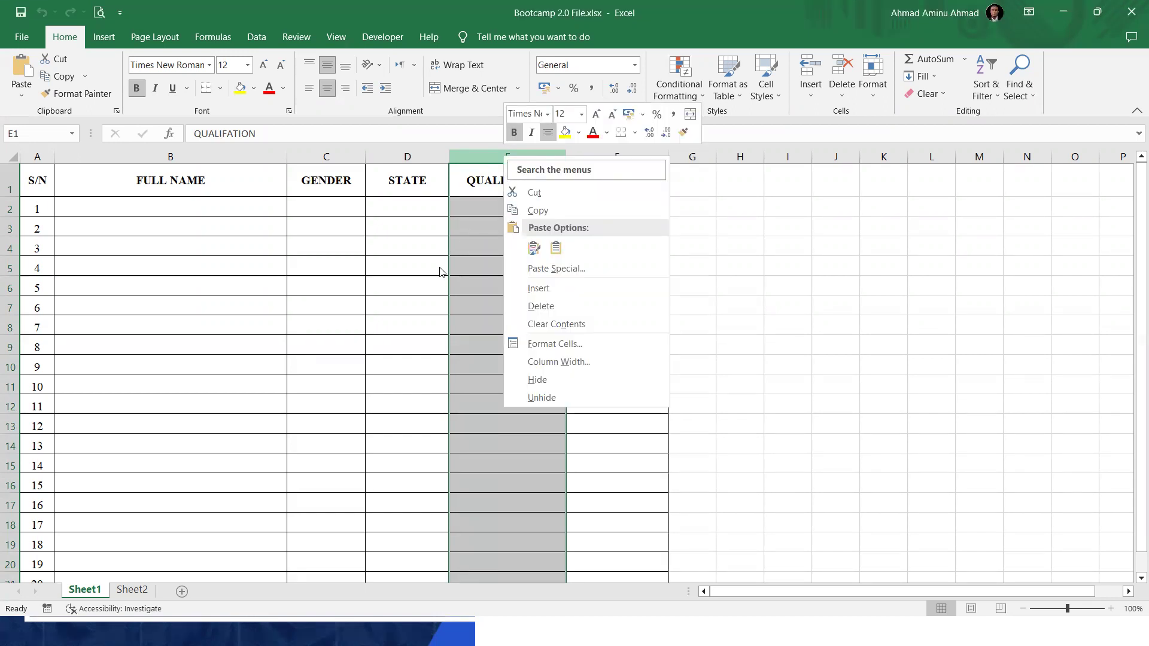
left_click(380, 248)
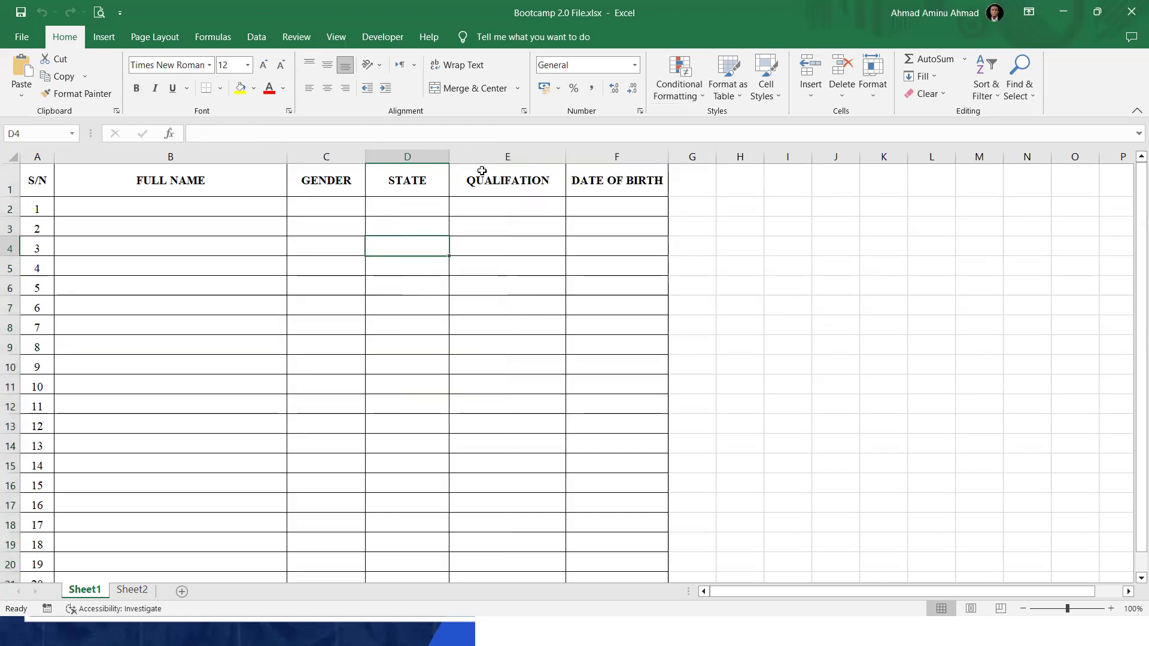
right_click(499, 154)
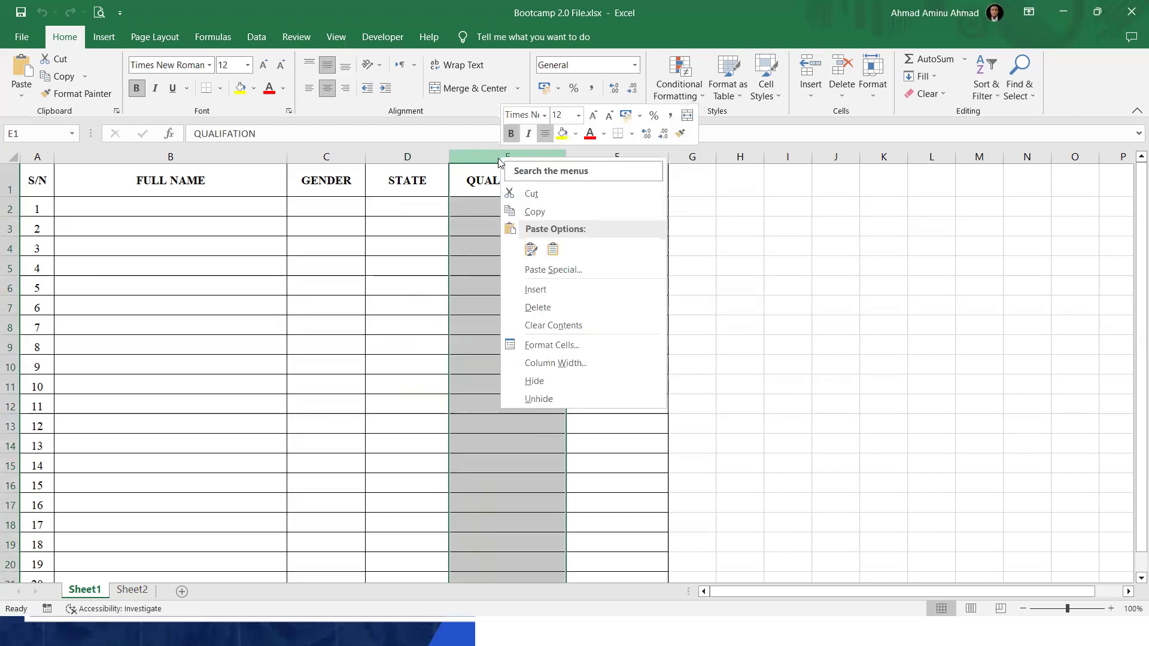
left_click(553, 290)
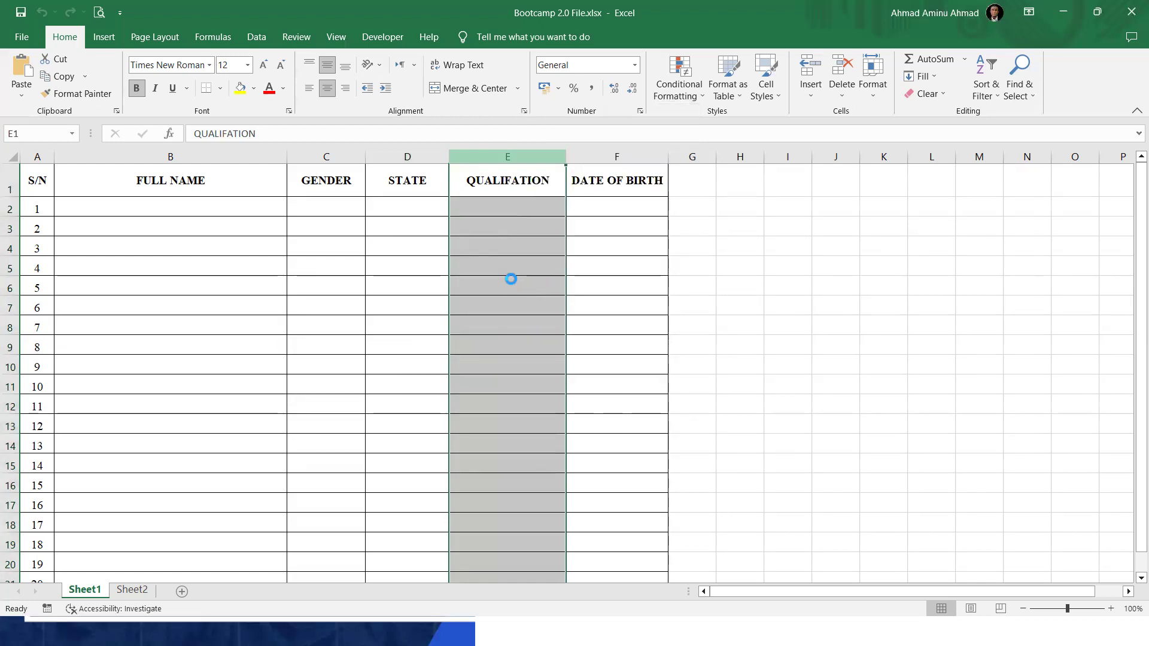
left_click(403, 180)
left_click(542, 182)
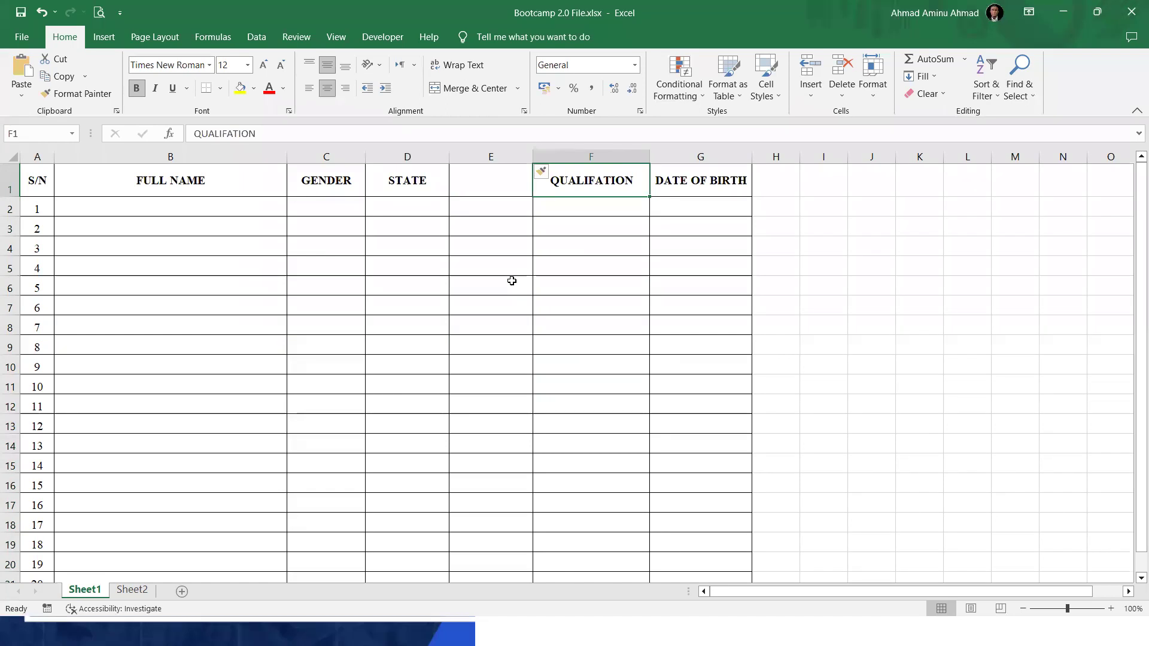
Insert a second blank column directly before the QUALIFATION column
left_click(581, 152)
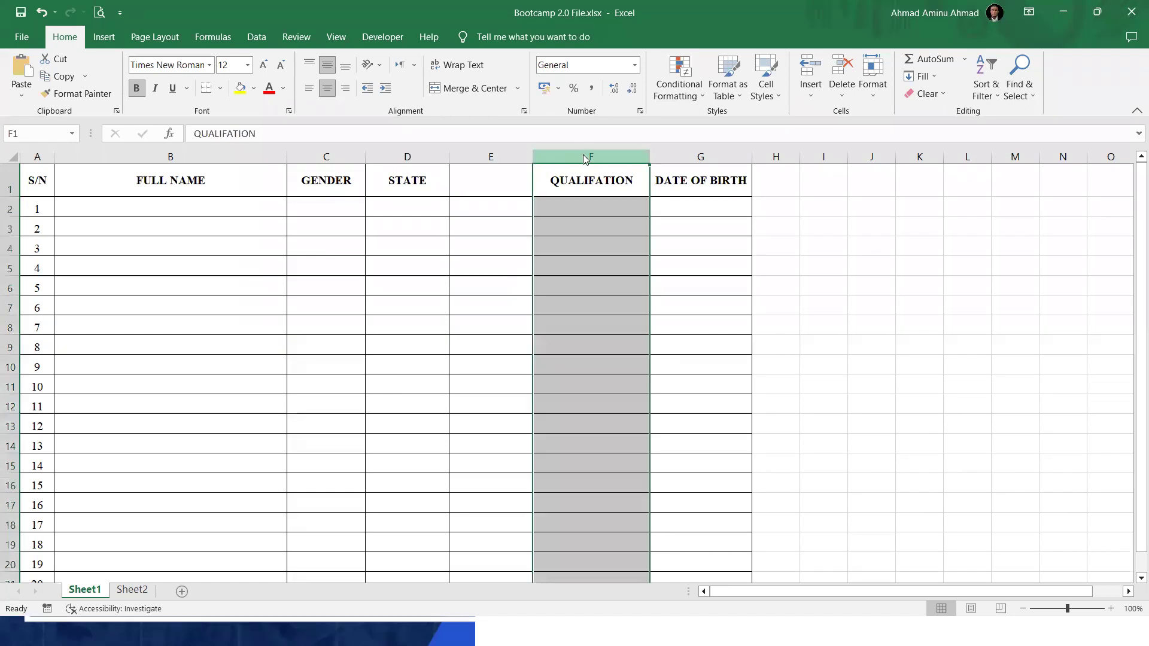
right_click(584, 154)
left_click(633, 288)
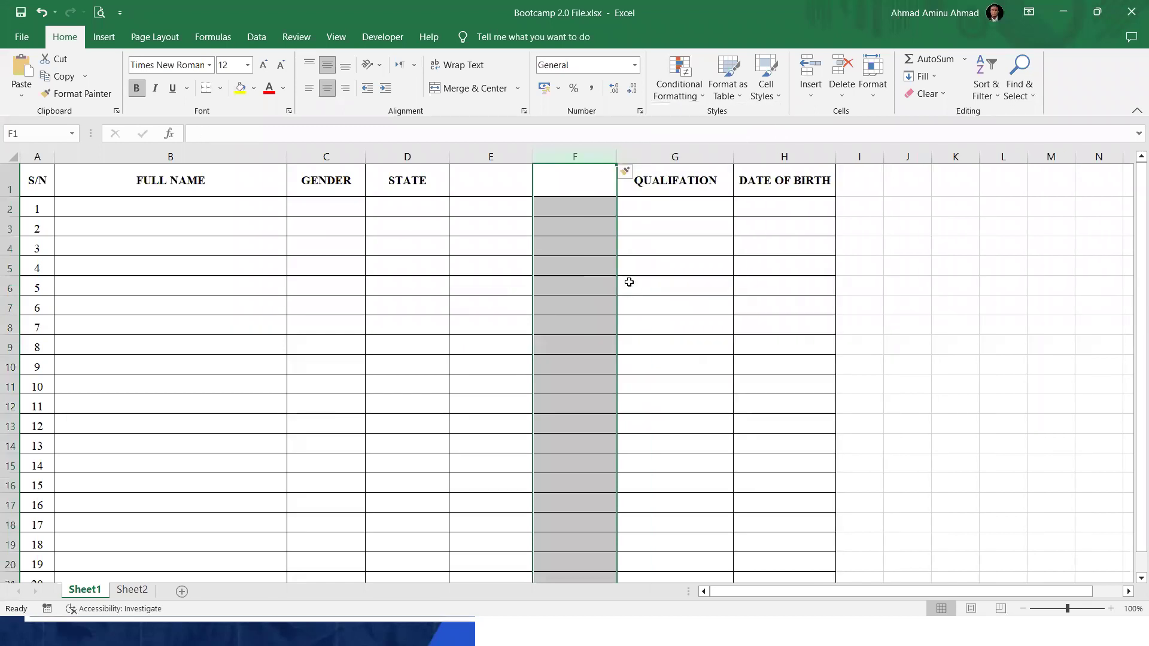
key("Left")
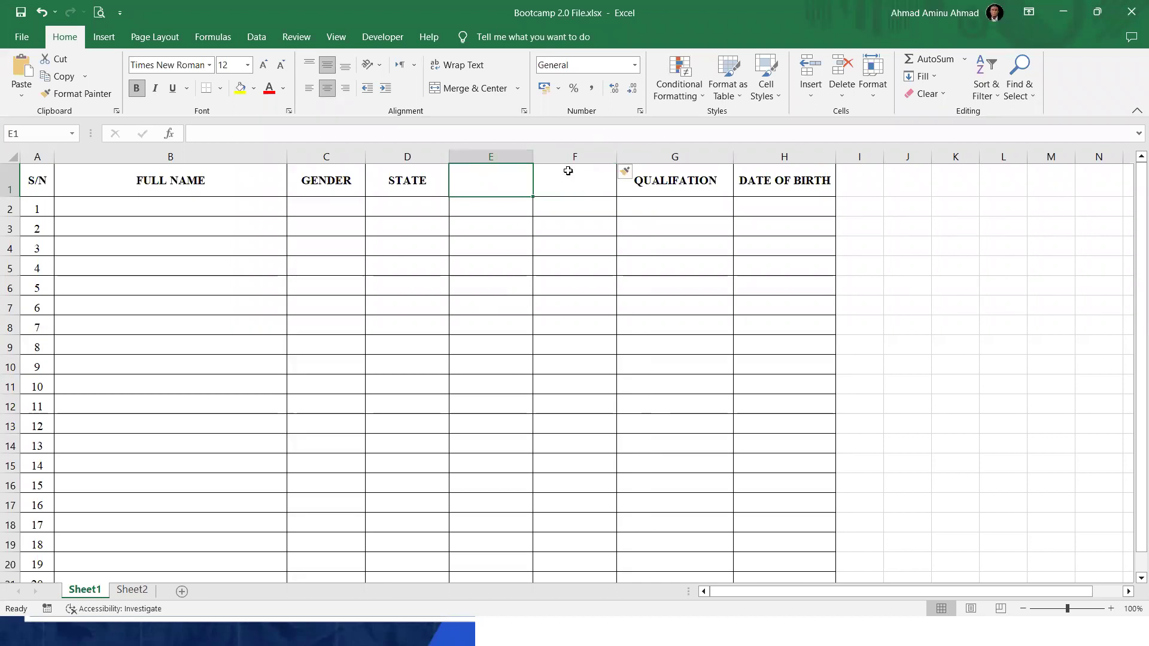
Select the two blank columns E and F together and insert two more columns before them
left_click_drag(495, 154, 577, 154)
left_click(464, 181)
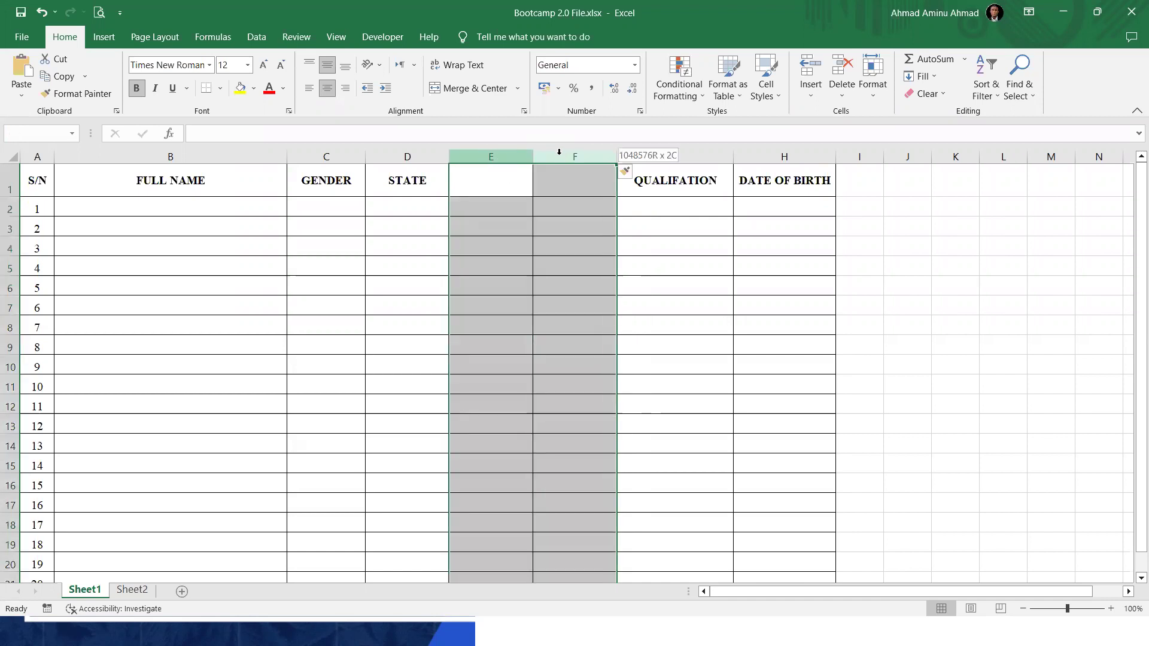
right_click(489, 155)
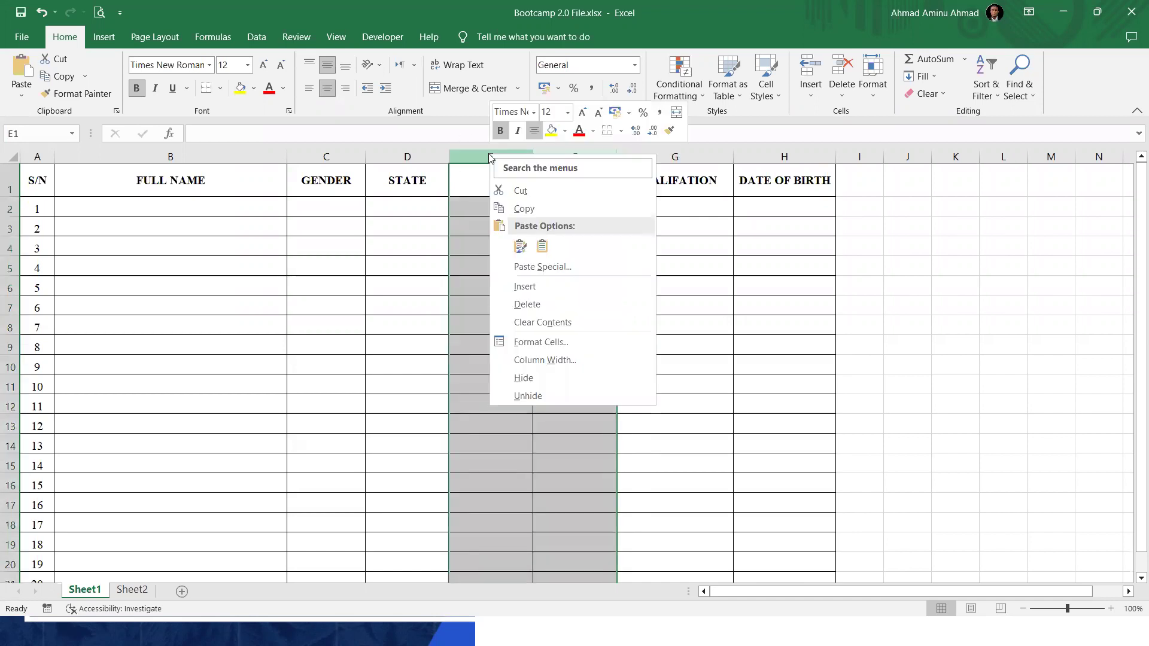
left_click(546, 287)
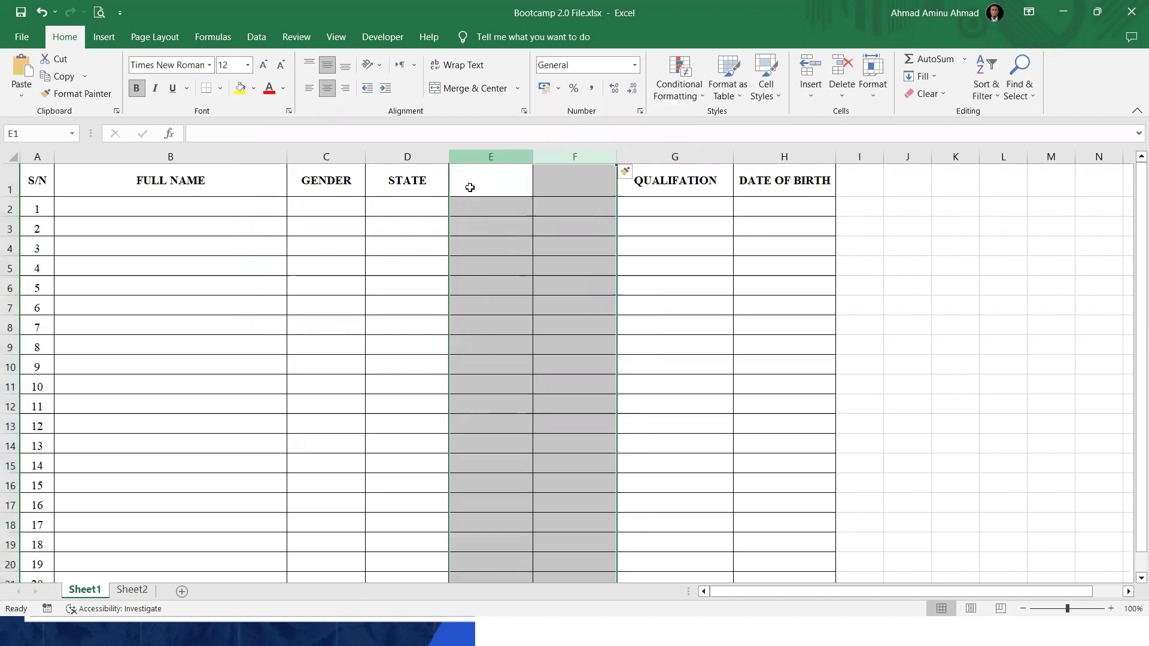
left_click(469, 176)
left_click(610, 182)
left_click(658, 179)
left_click(725, 176)
left_click(503, 179)
Insert four more columns at once using columns E to H, and undo the multi-column insertions back to two blank columns
left_click(751, 170)
mouse_move(749, 167)
left_mouse_down()
mouse_move(490, 154)
mouse_move(730, 158)
left_mouse_up()
right_click(736, 158)
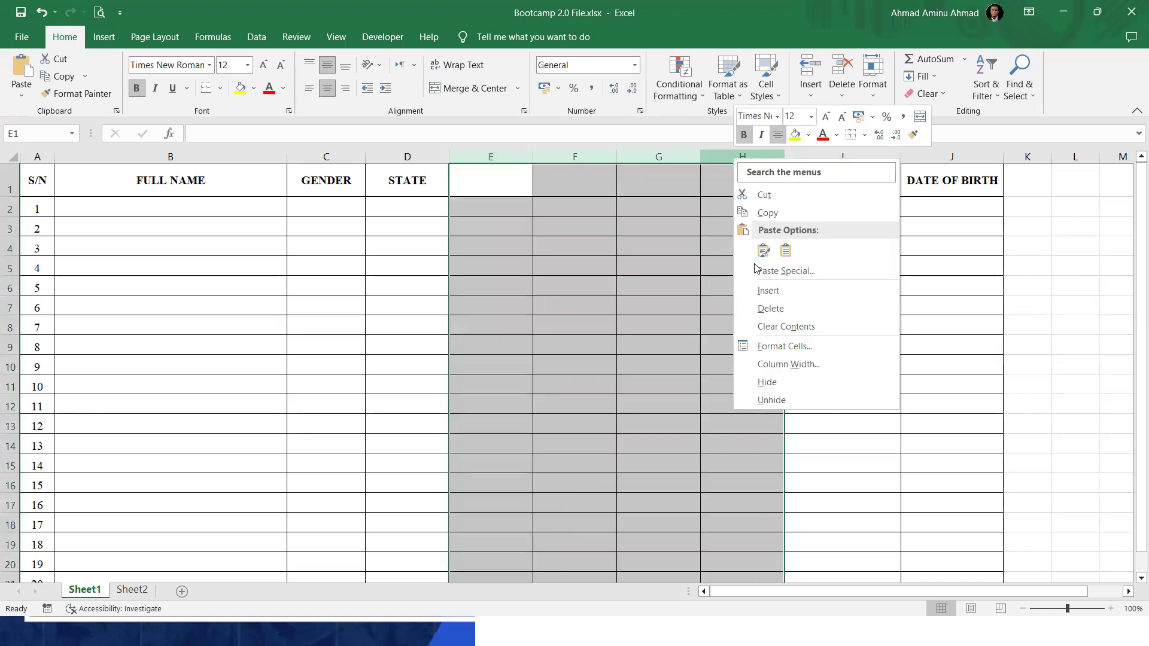
left_click(767, 290)
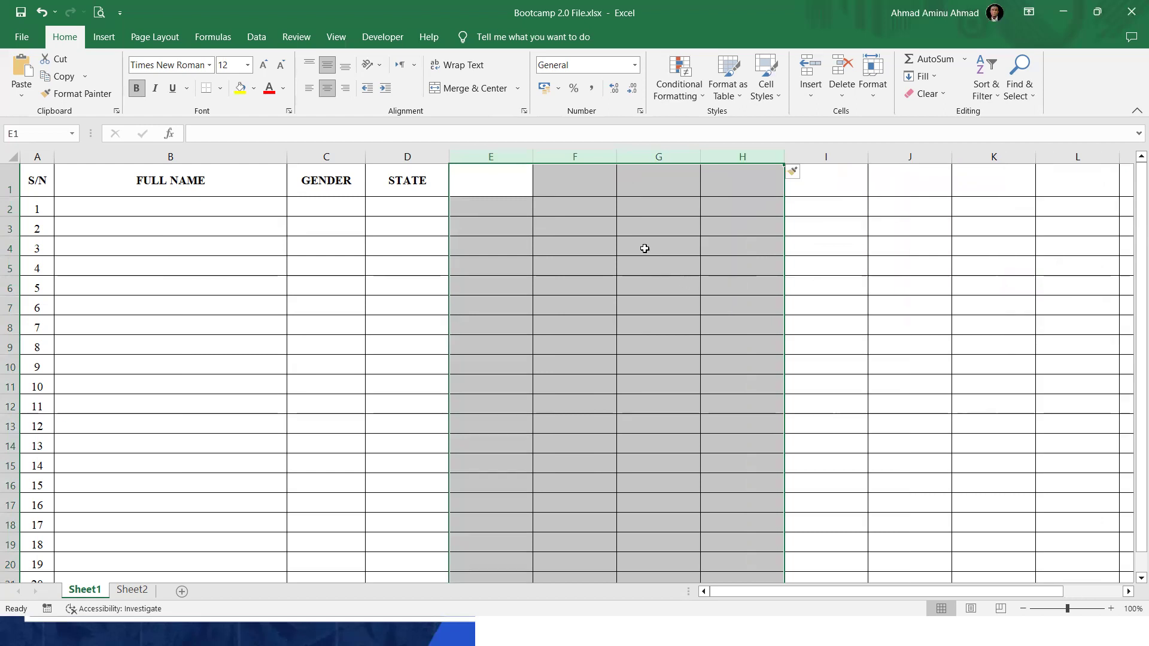
left_click(472, 171)
key("Right")
key("Right")
key("Right")
key("Right")
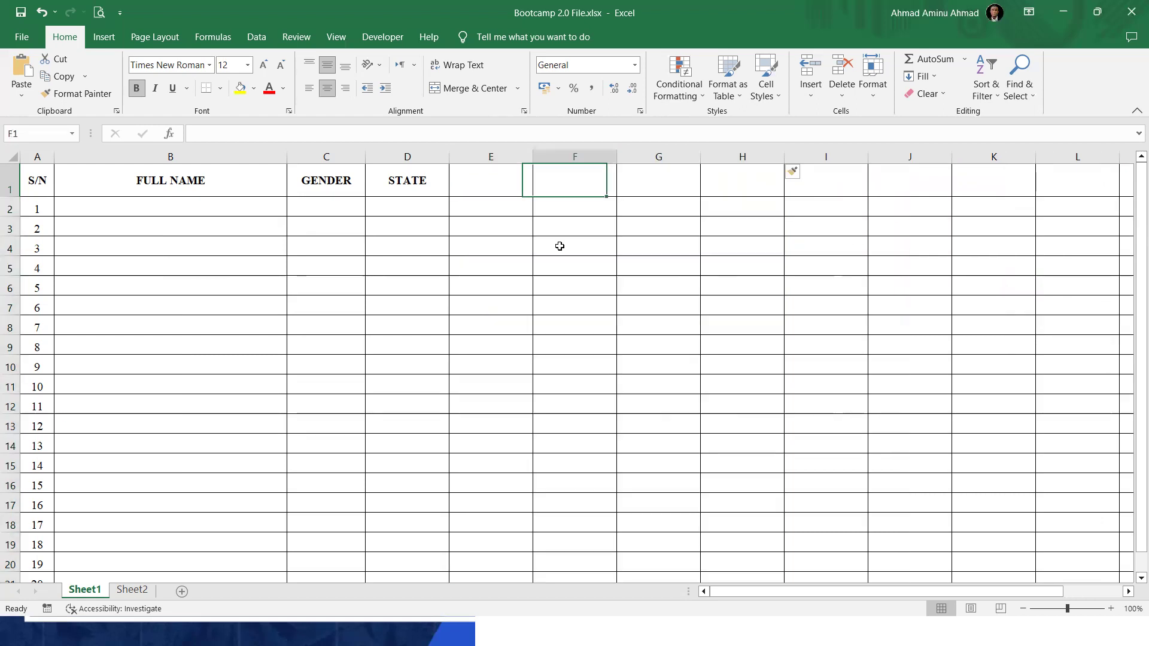
key("ctrl+z")
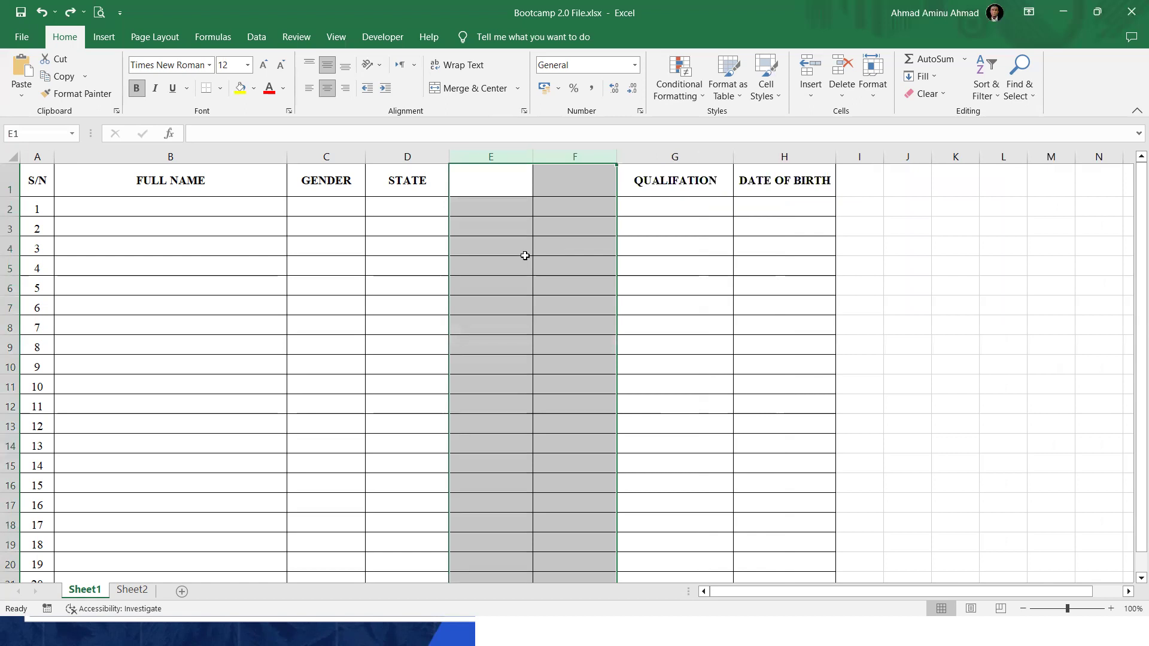
left_click(577, 204)
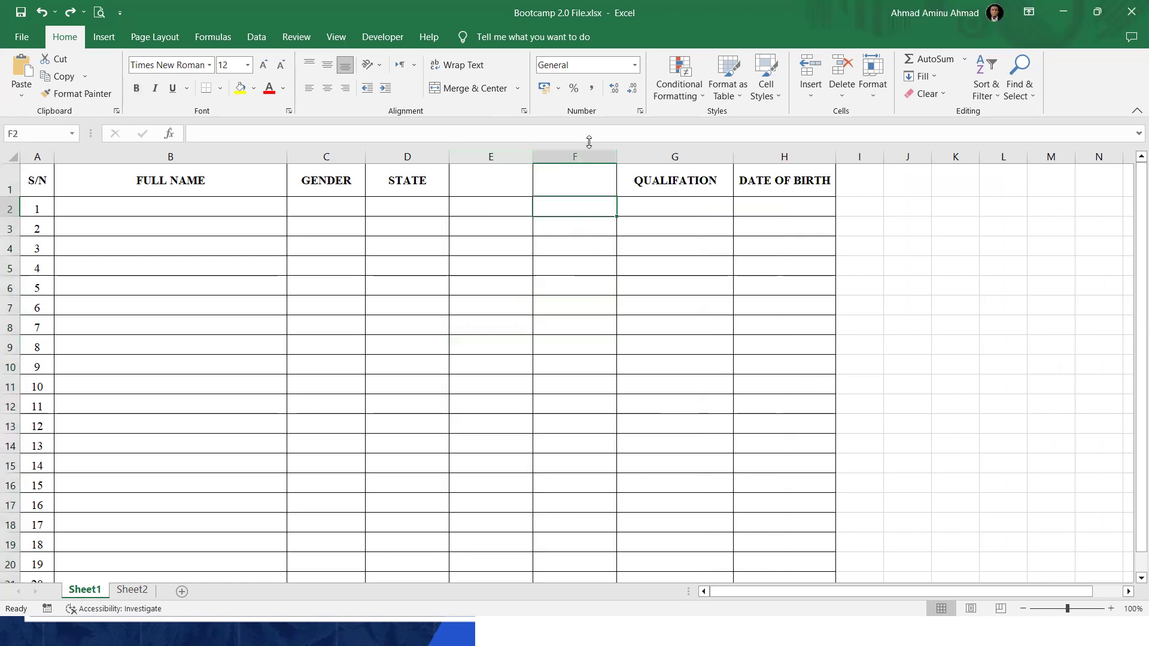
left_click(576, 157)
right_click(574, 159)
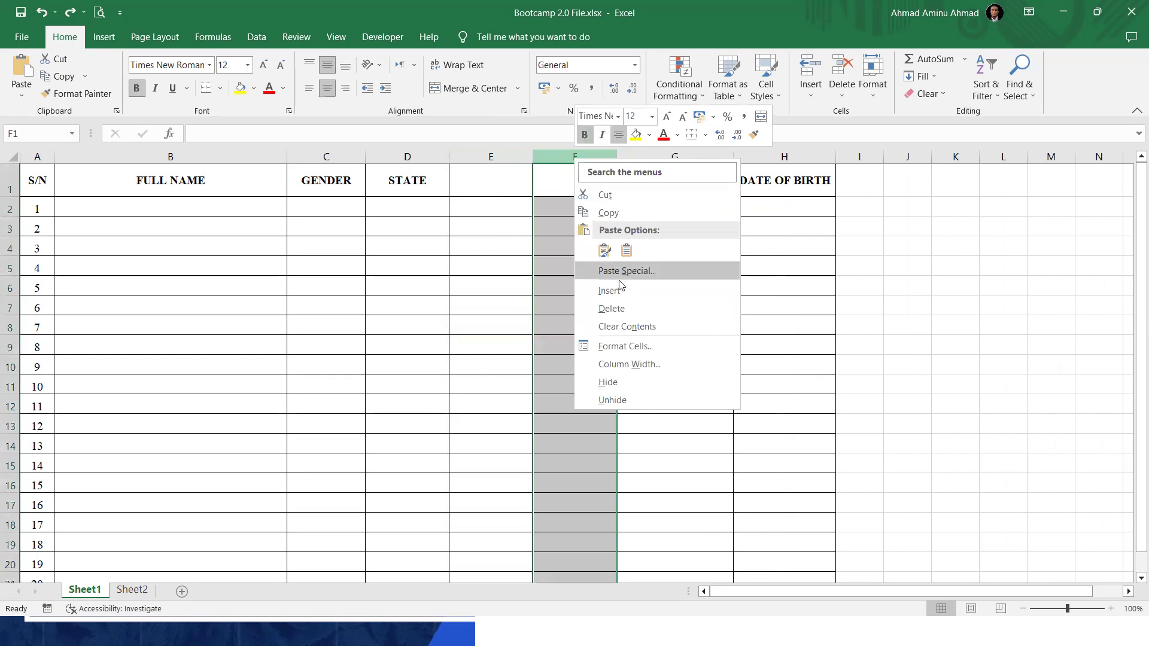
left_click(589, 158)
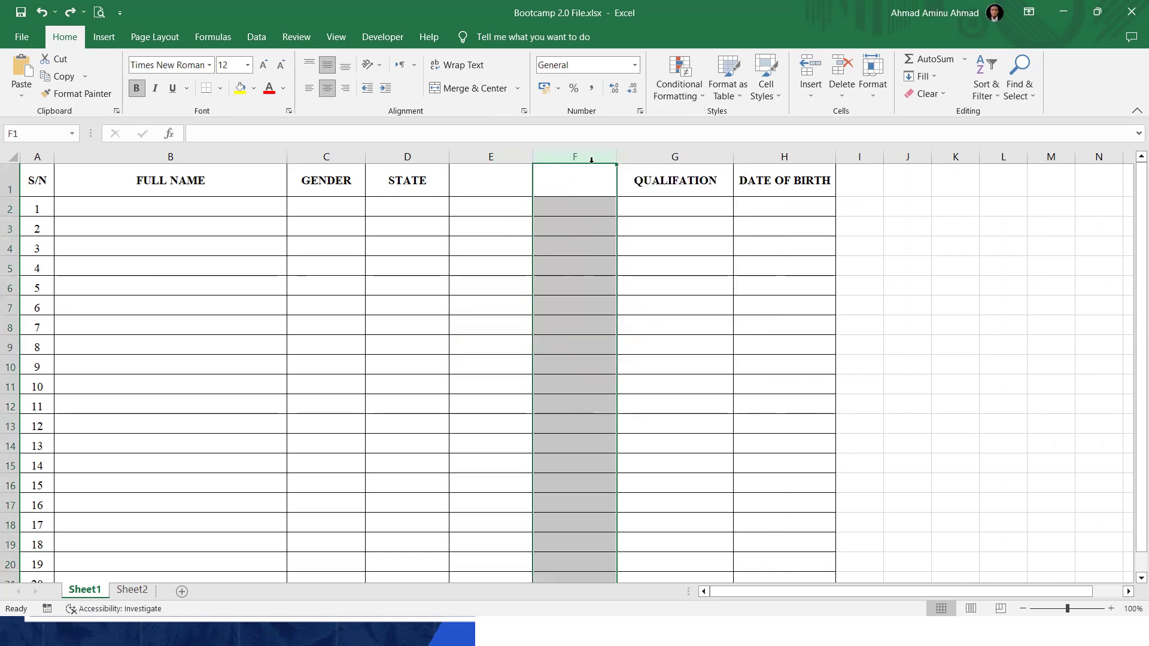
right_click(593, 158)
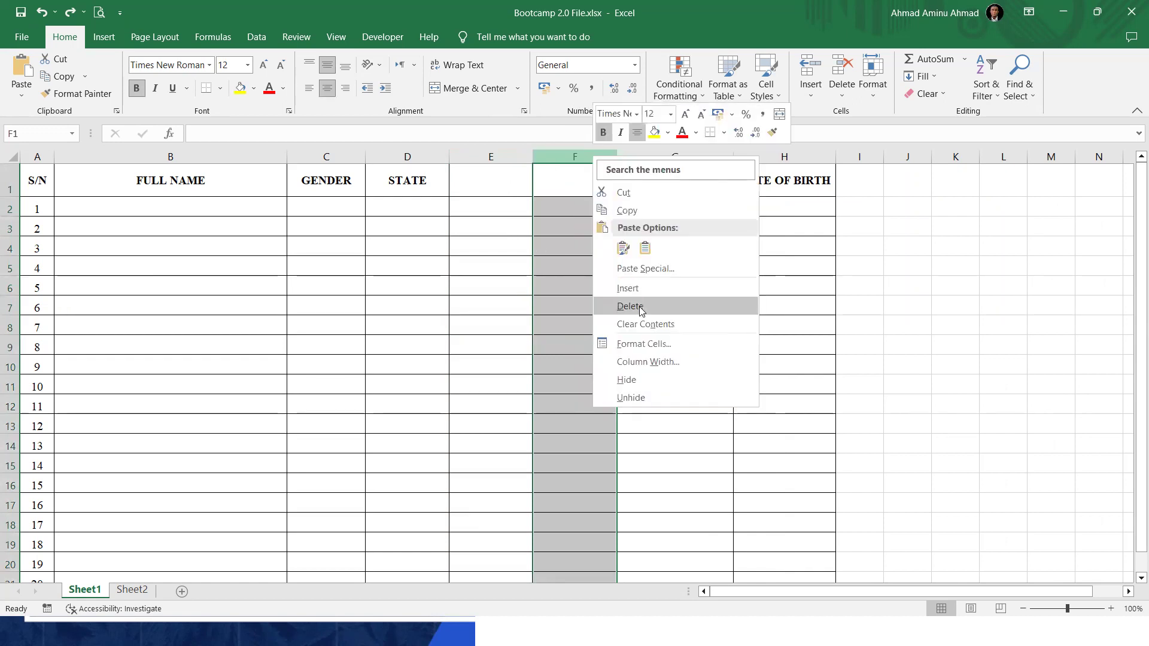
left_click(451, 222)
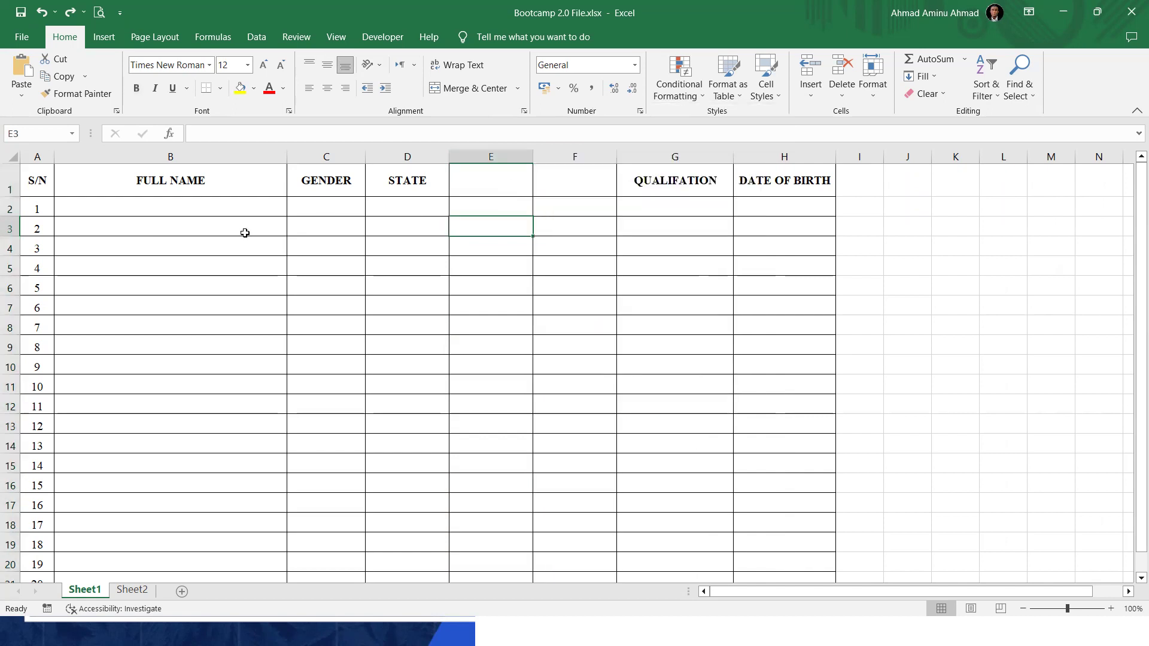
Insert a blank row between the header row and the serial number 1 row
left_click(9, 209)
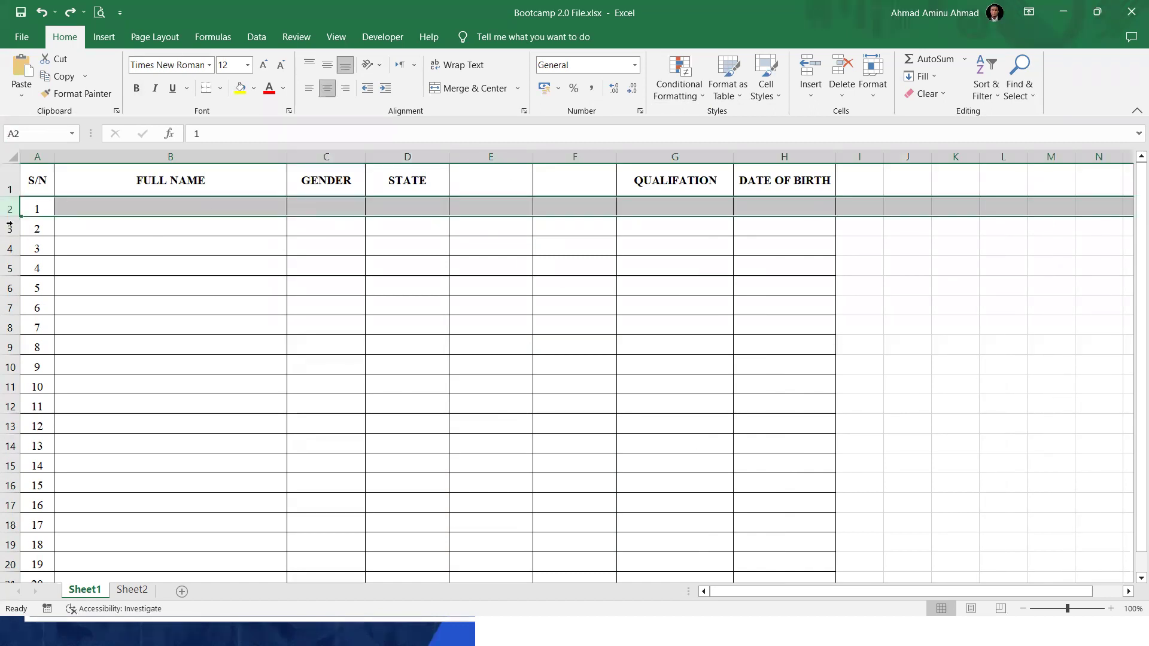
right_click(10, 208)
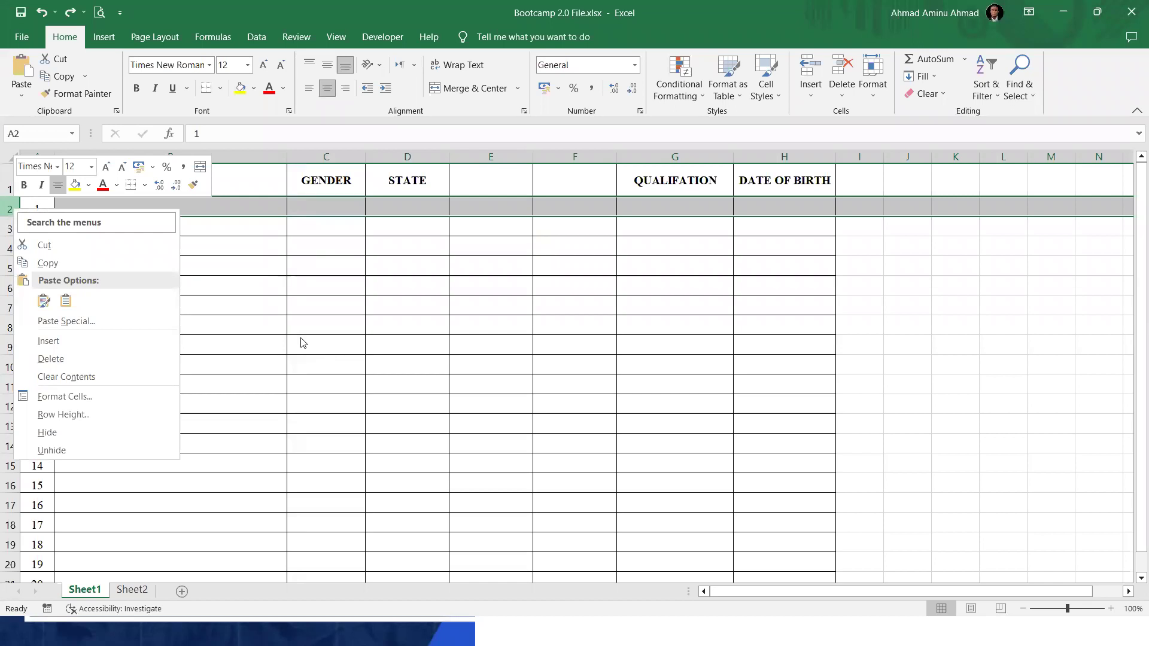
left_click(6, 217)
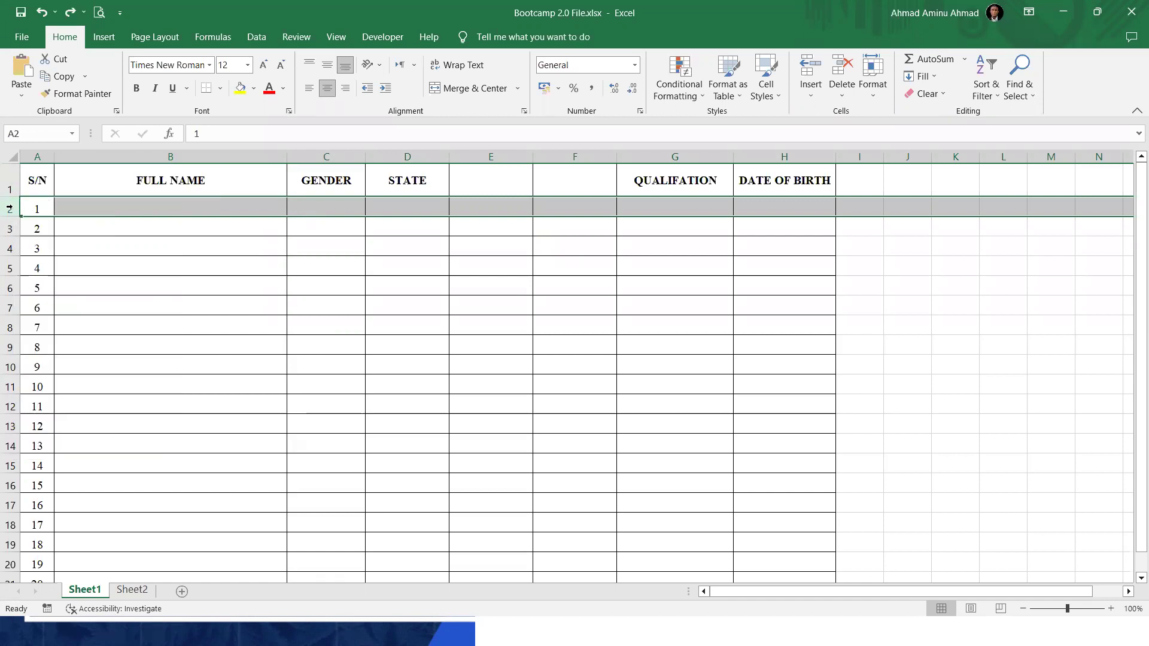
right_click(10, 208)
left_click(76, 338)
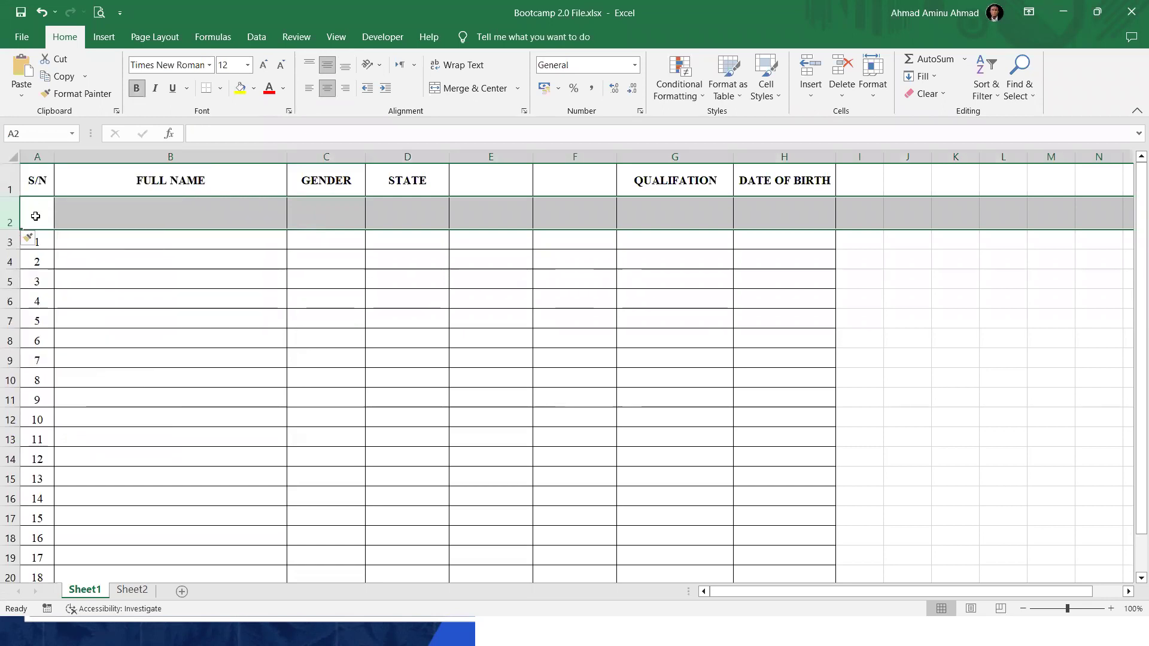
left_click(36, 215)
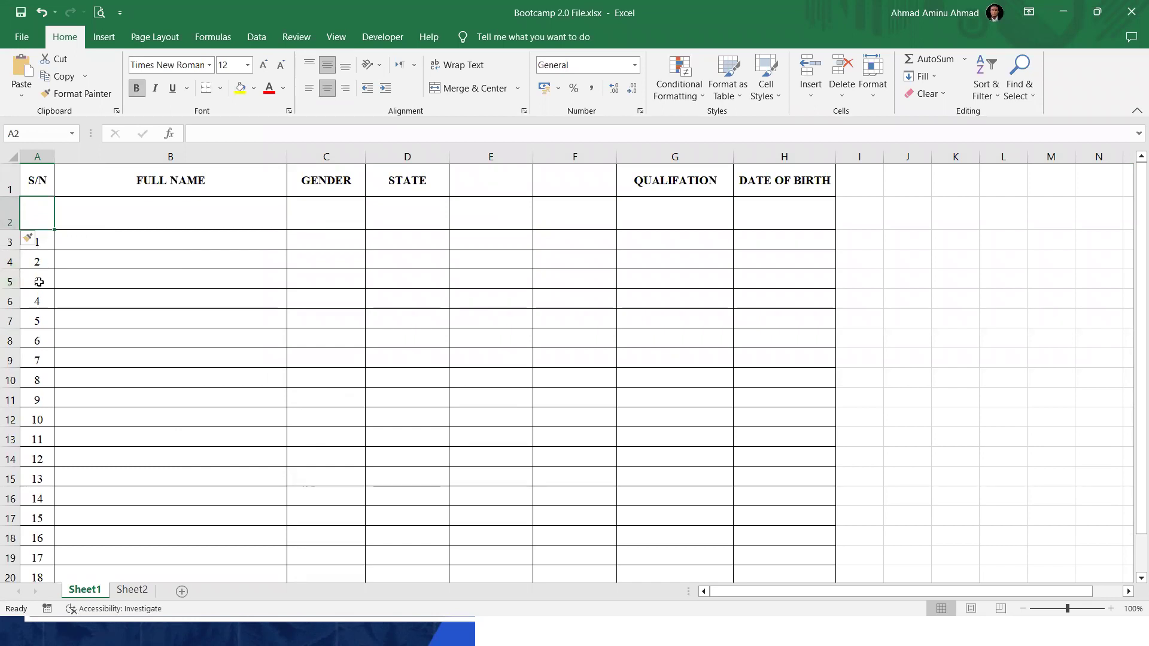
Insert a blank row between the serial number 2 and 3 rows
right_click(10, 281)
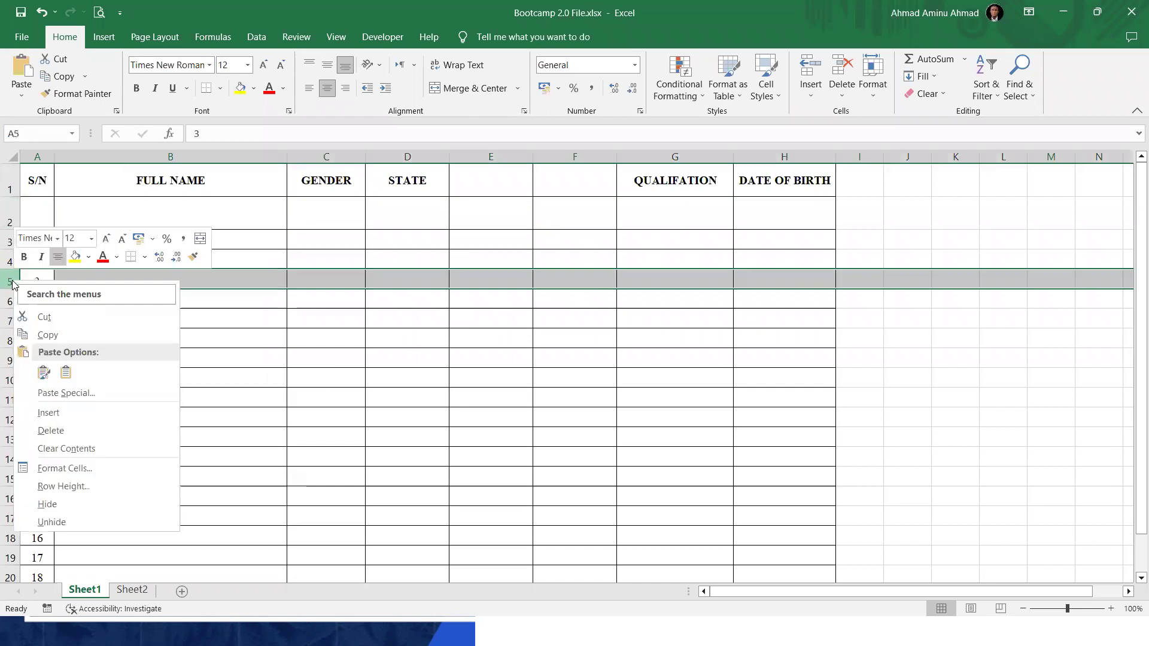
left_click(82, 413)
left_click(41, 255)
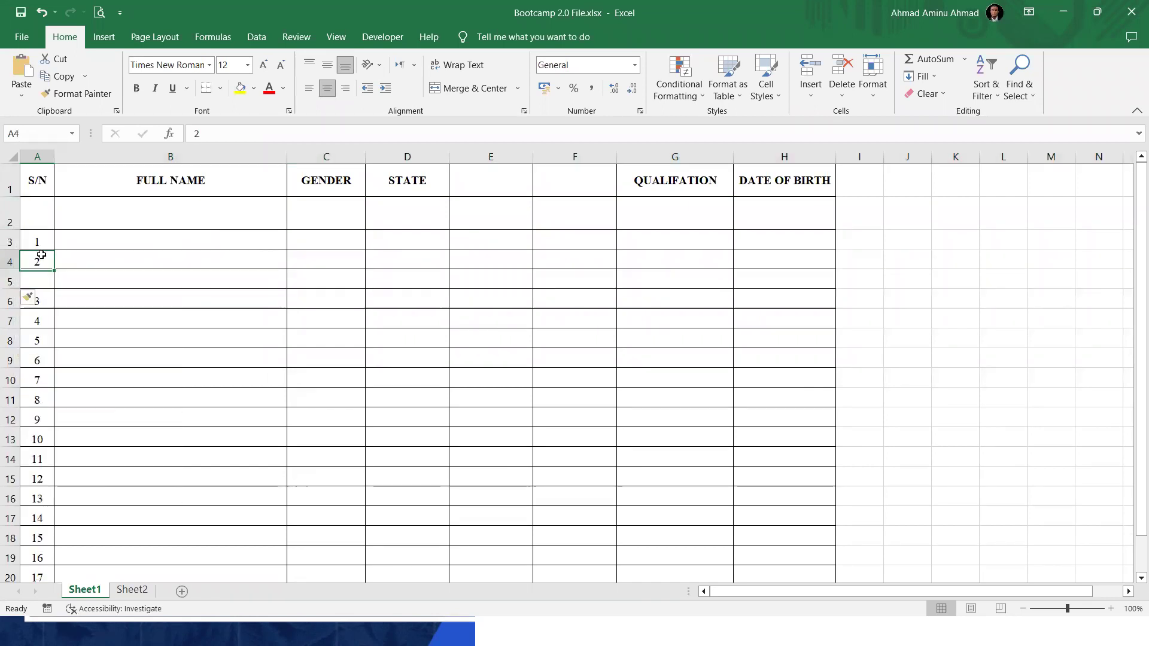
key("Right")
key("Right")
key("Down")
key("Down")
key("Down")
key("Down")
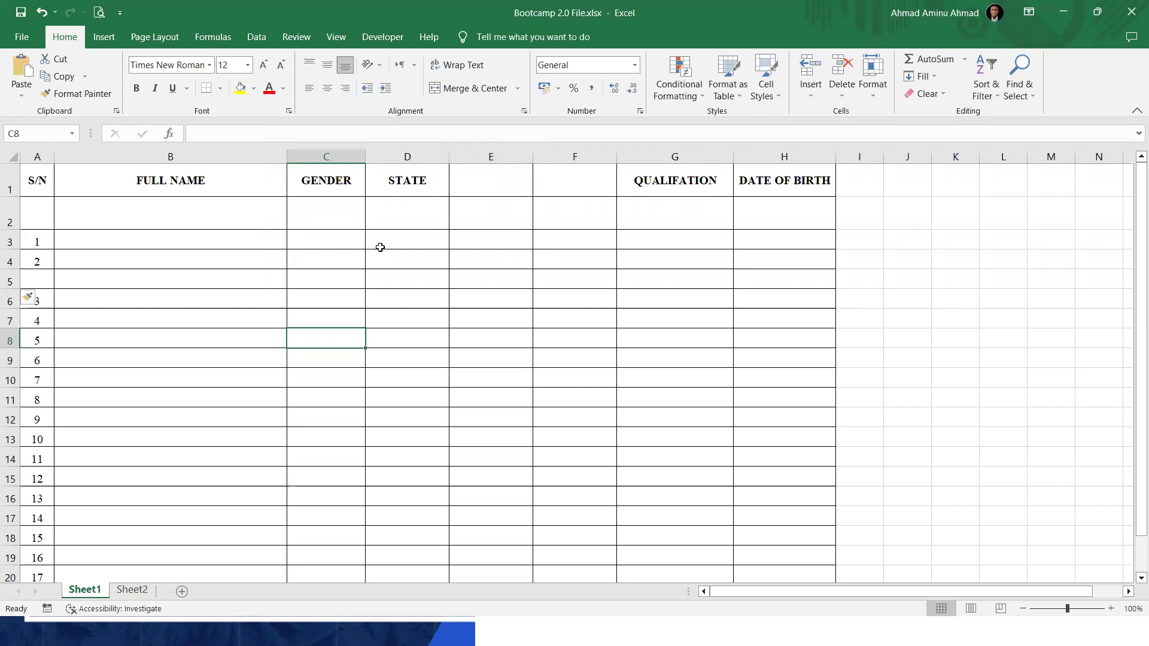
Delete blank column F, directly before the QUALIFATION column
left_click(507, 154)
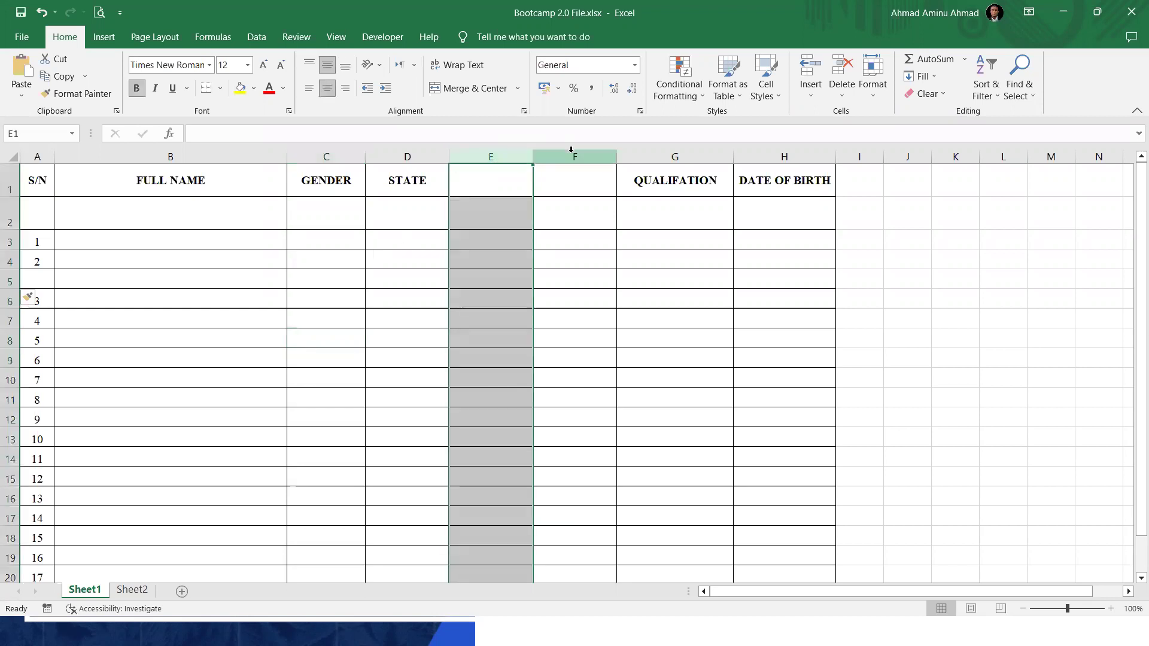
left_click(573, 152)
right_click(574, 156)
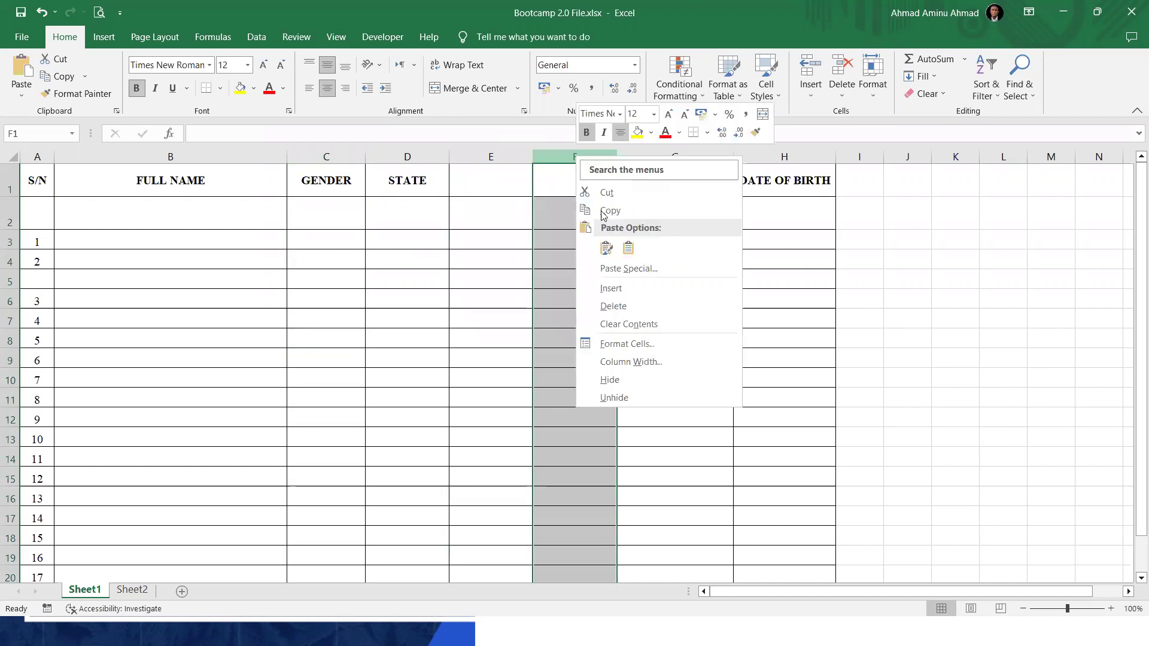
left_click(618, 307)
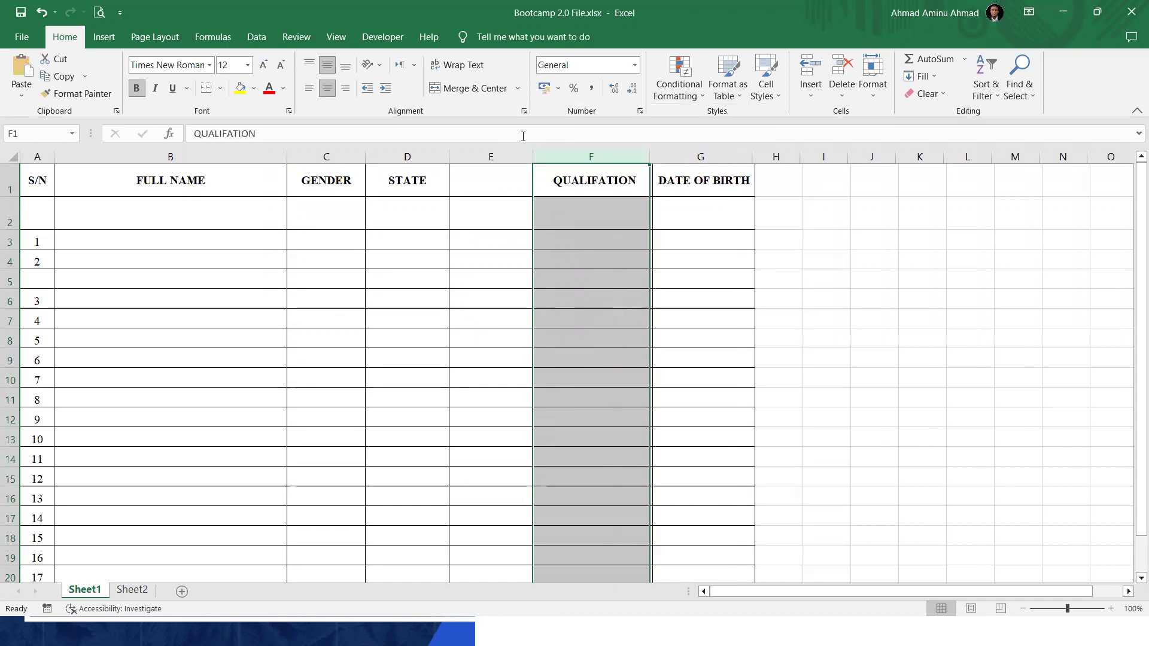
left_click(487, 187)
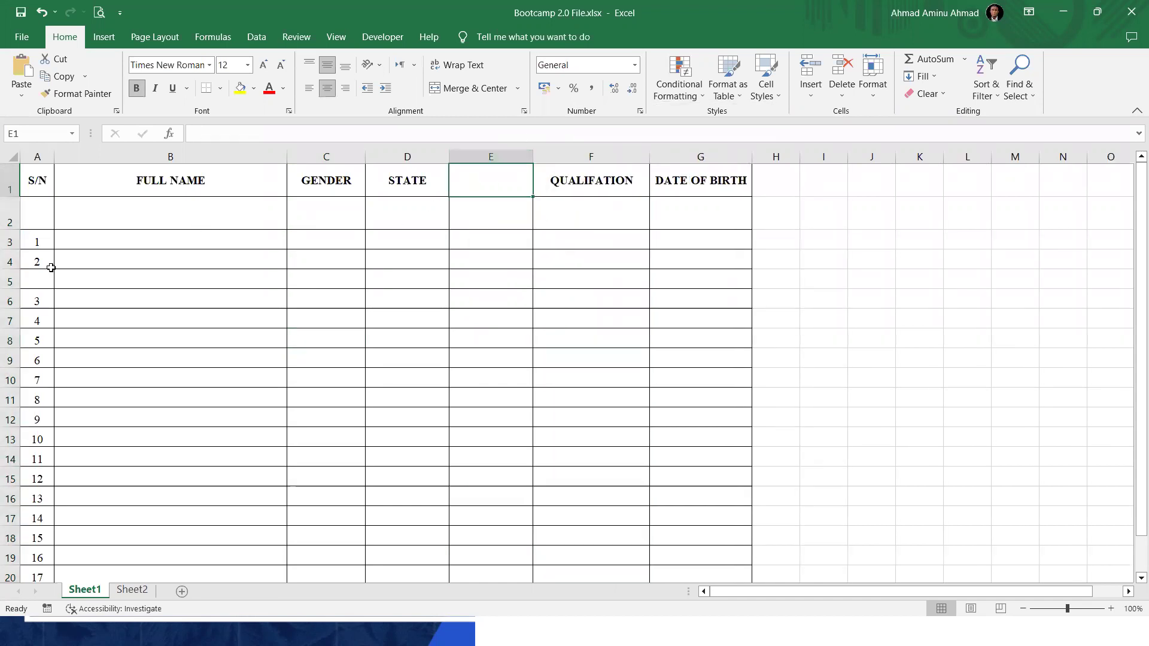
Delete the blank row between the serial number 2 and 3 rows
left_click(11, 282)
right_click(10, 282)
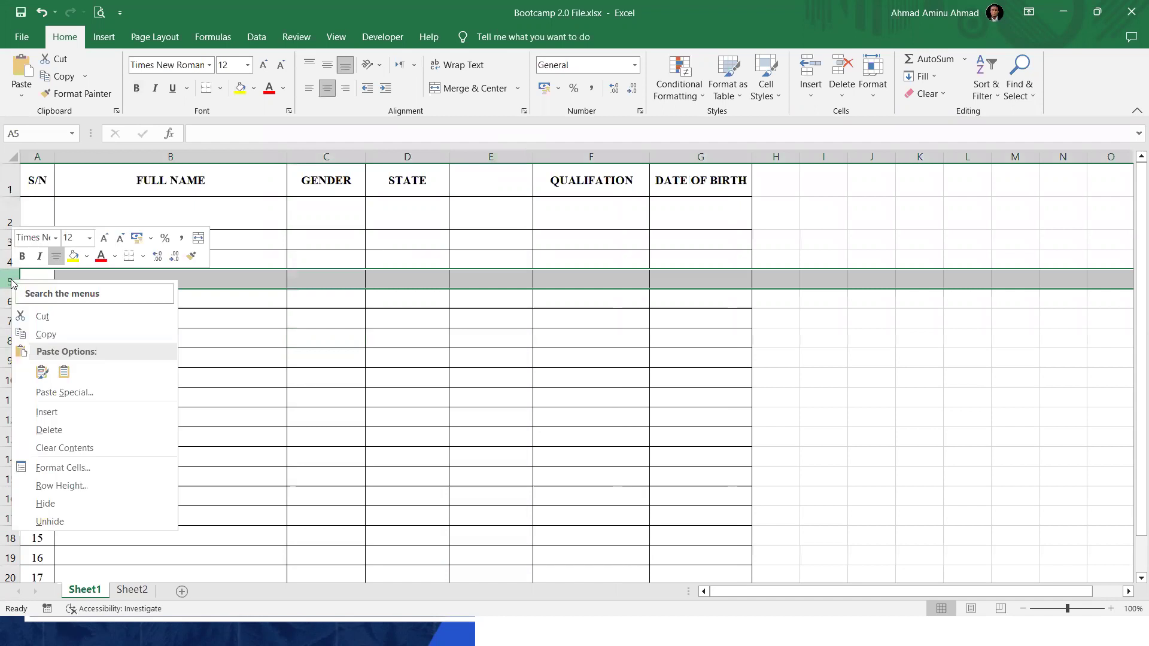
left_click(131, 429)
left_click(192, 265)
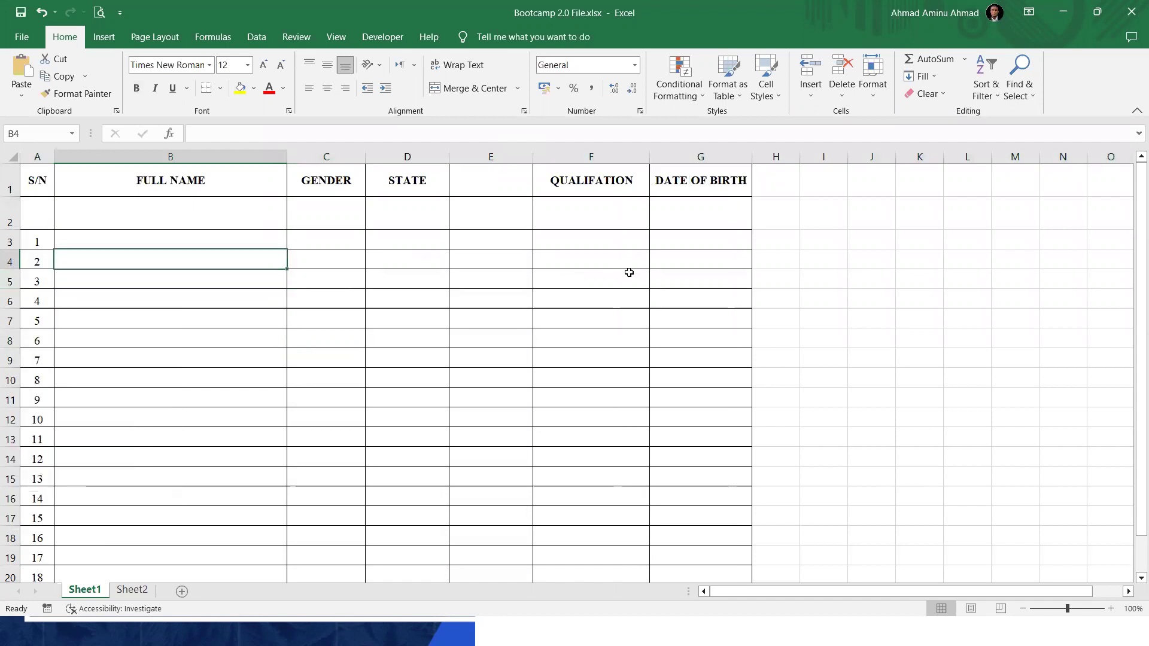
Delete the blank row below the header row, and insert a blank row at the same place again
right_click(10, 217)
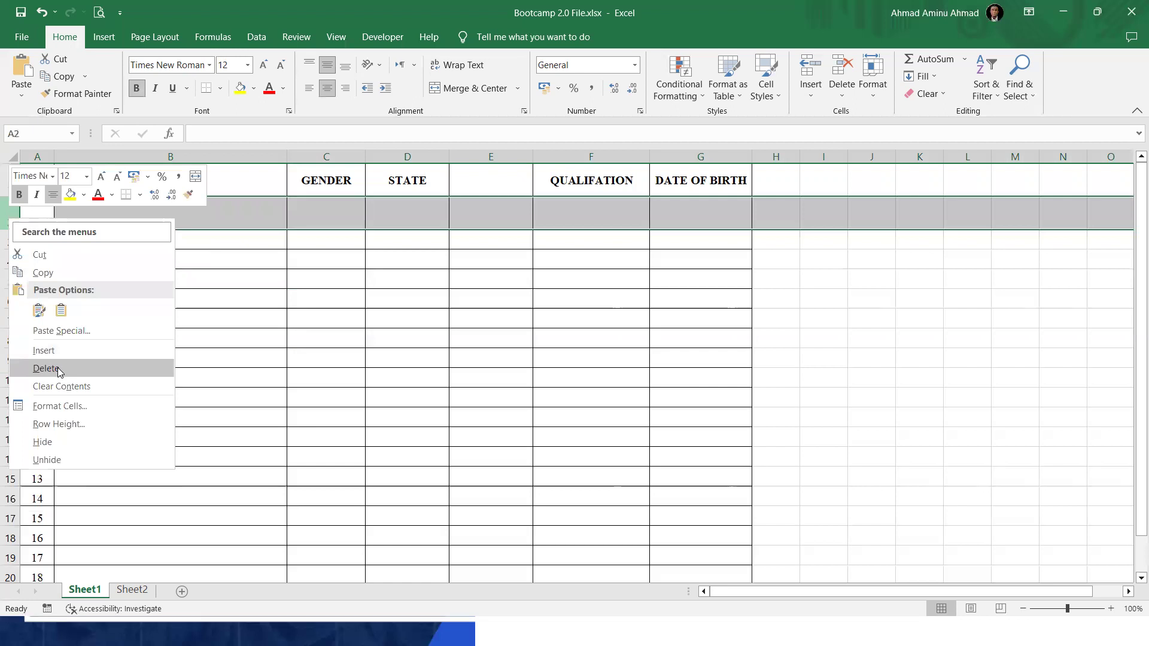
left_click(59, 370)
right_click(13, 208)
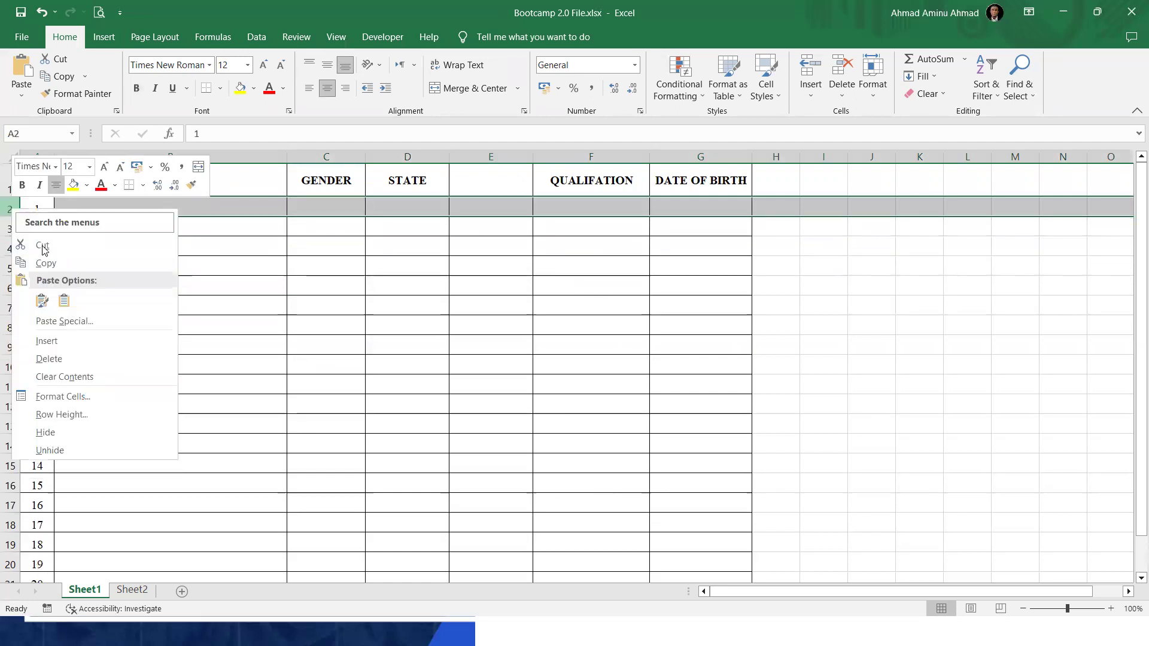
left_click(91, 342)
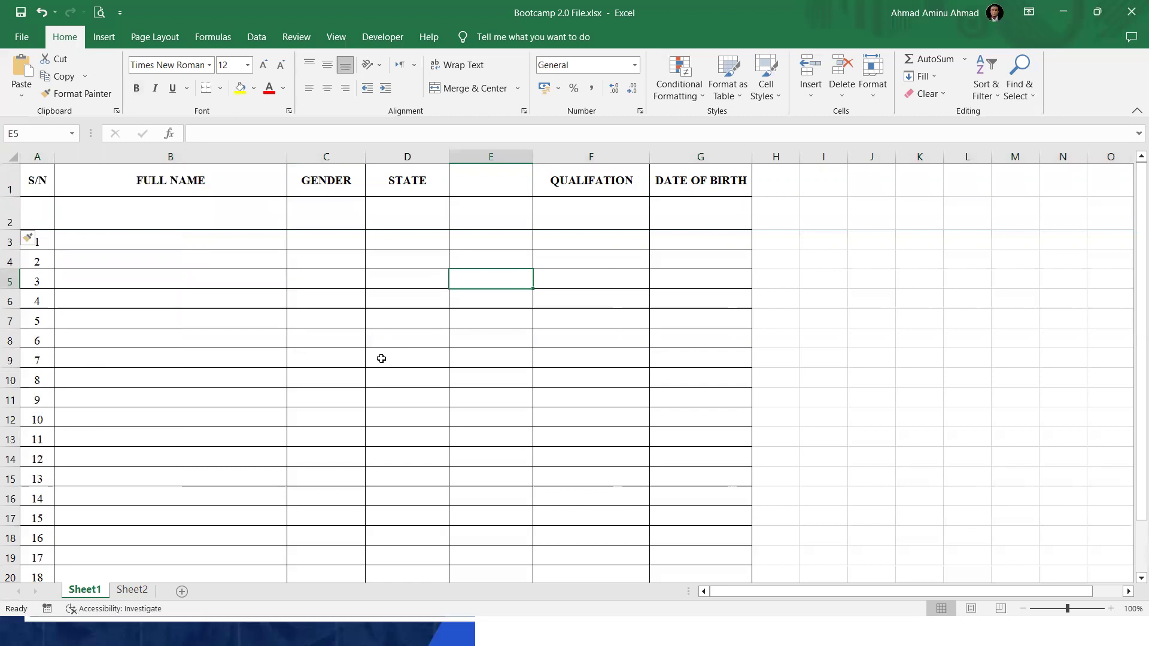
Enter the header LGA in cell E1 of the blank column between STATE and QUALIFATION
left_click(483, 182)
type("LGA")
key("Return")
left_click(298, 272)
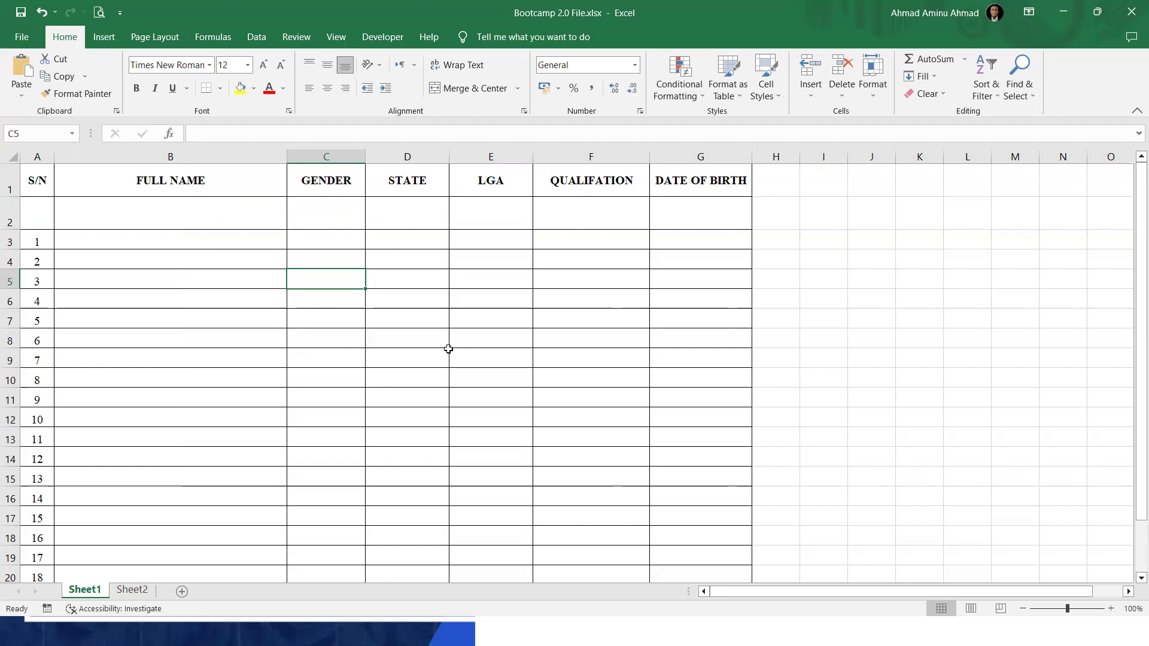
Replace the header in cell E1 with LOCAL GOVERNMENT AREA
left_click(499, 189)
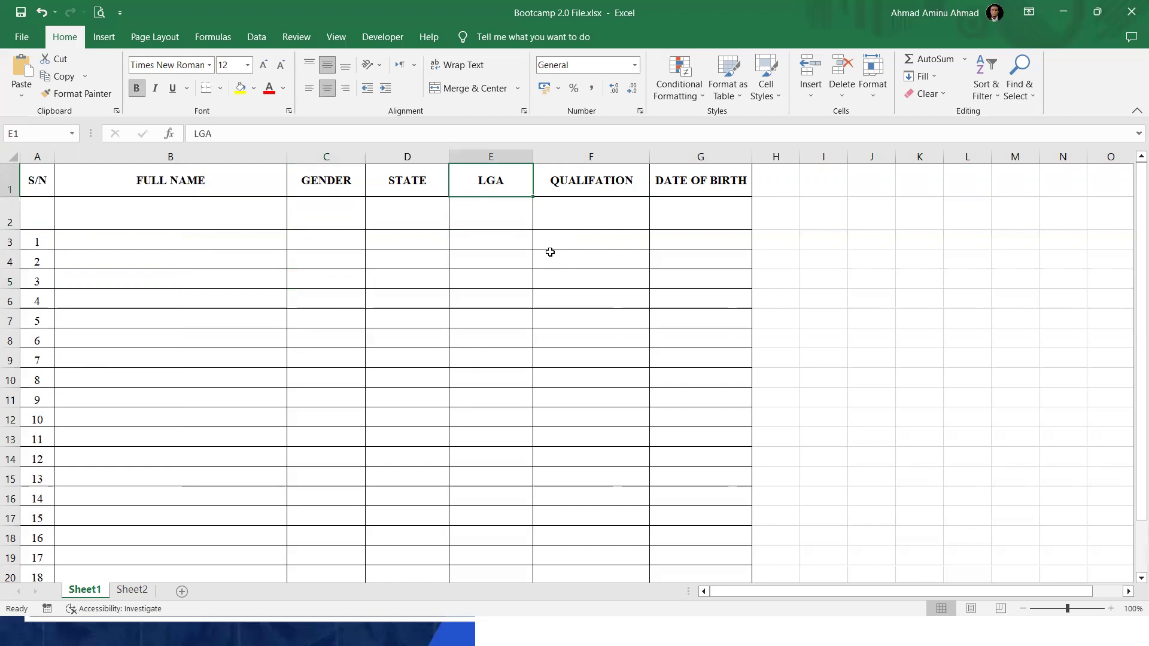
type("L")
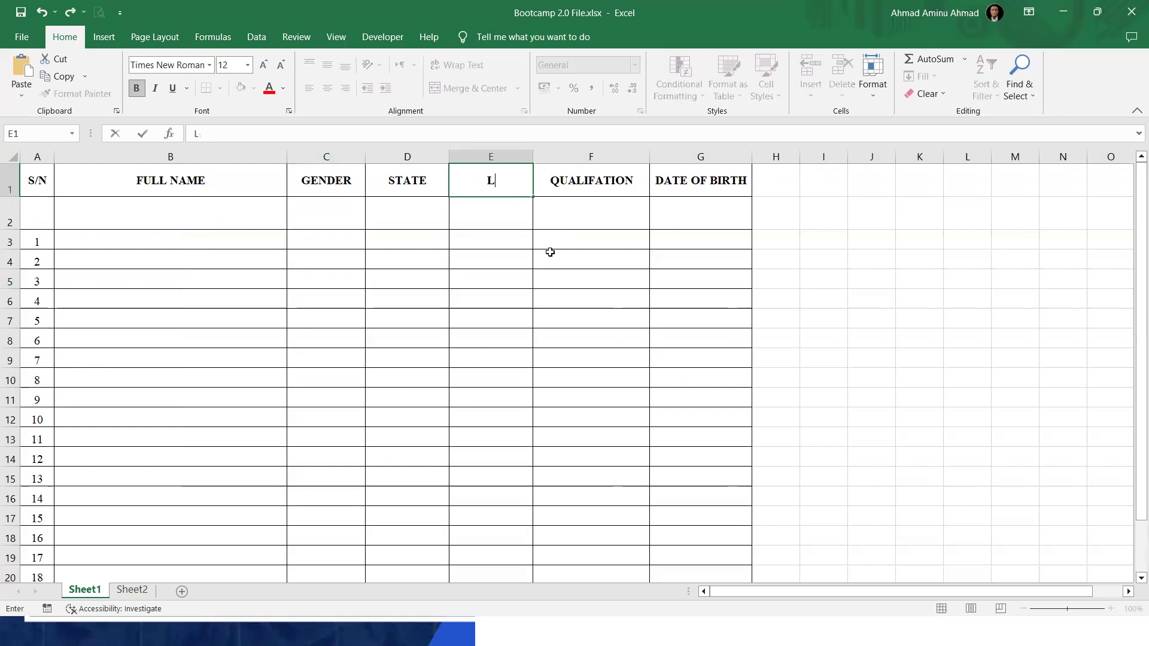
type("OCAL GOVERNMENT AREA")
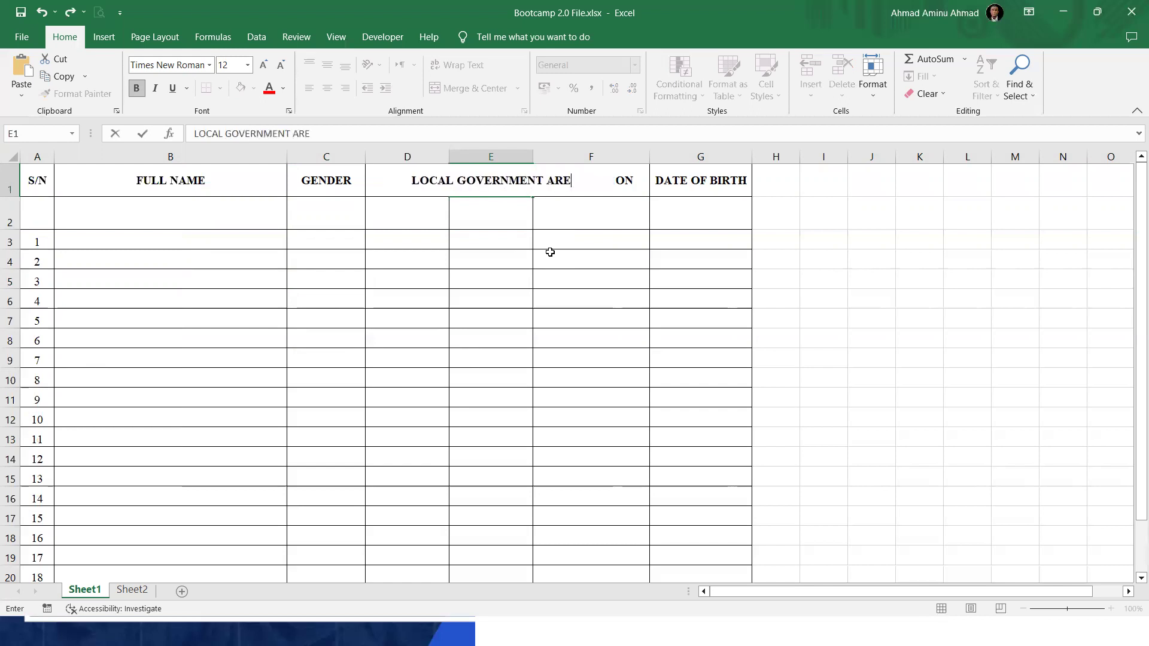
key("Return")
Wrap the text in header cell E1, and enlarge row 1 and column E until the whole heading fits
left_click(485, 179)
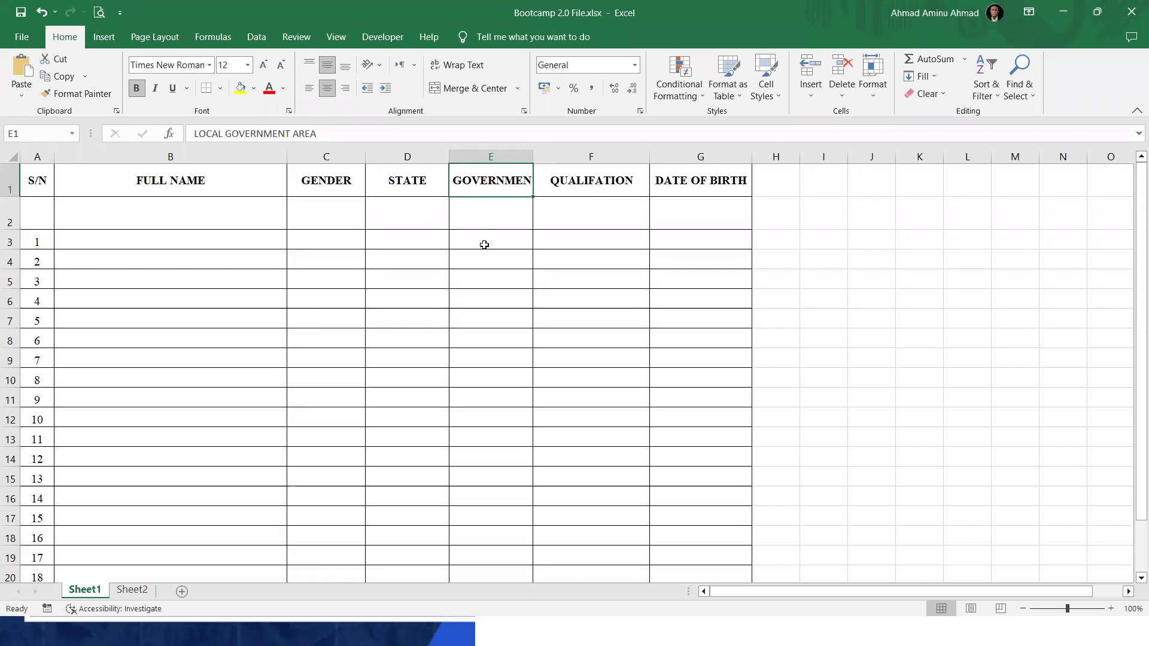
double_click(512, 179)
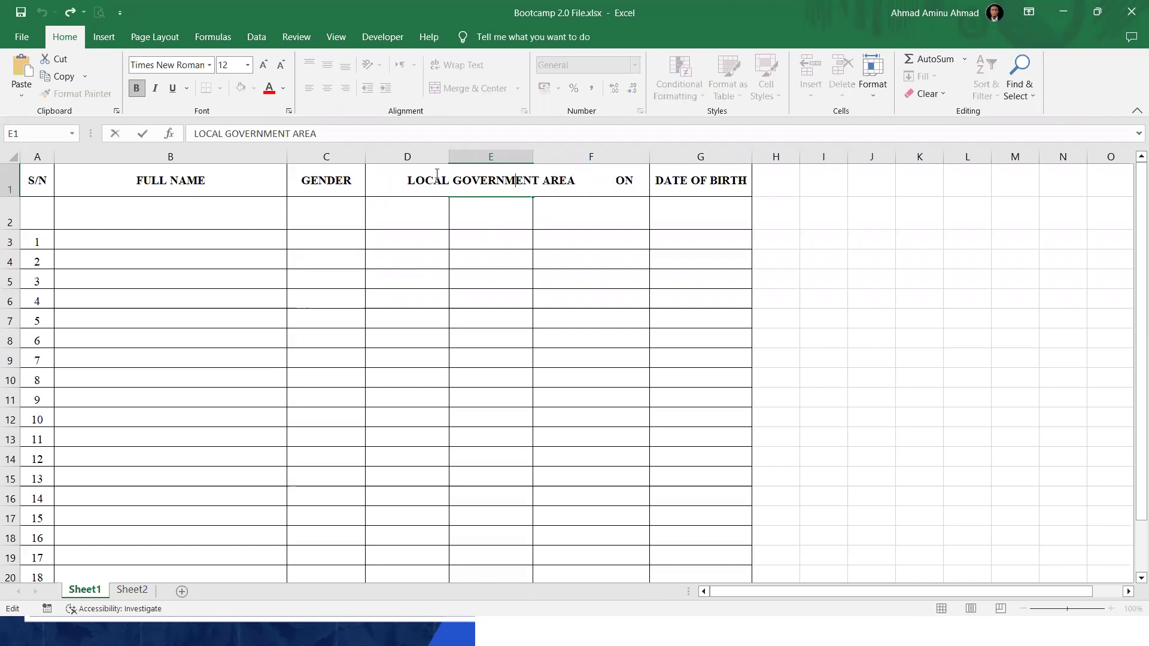
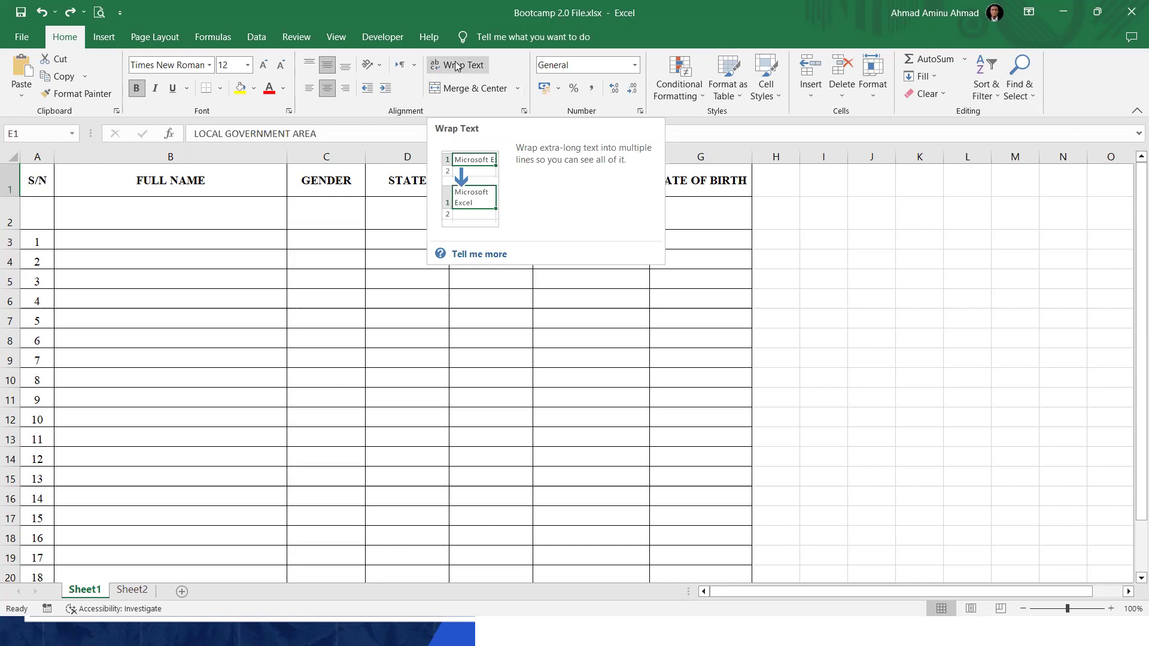
left_click(454, 64)
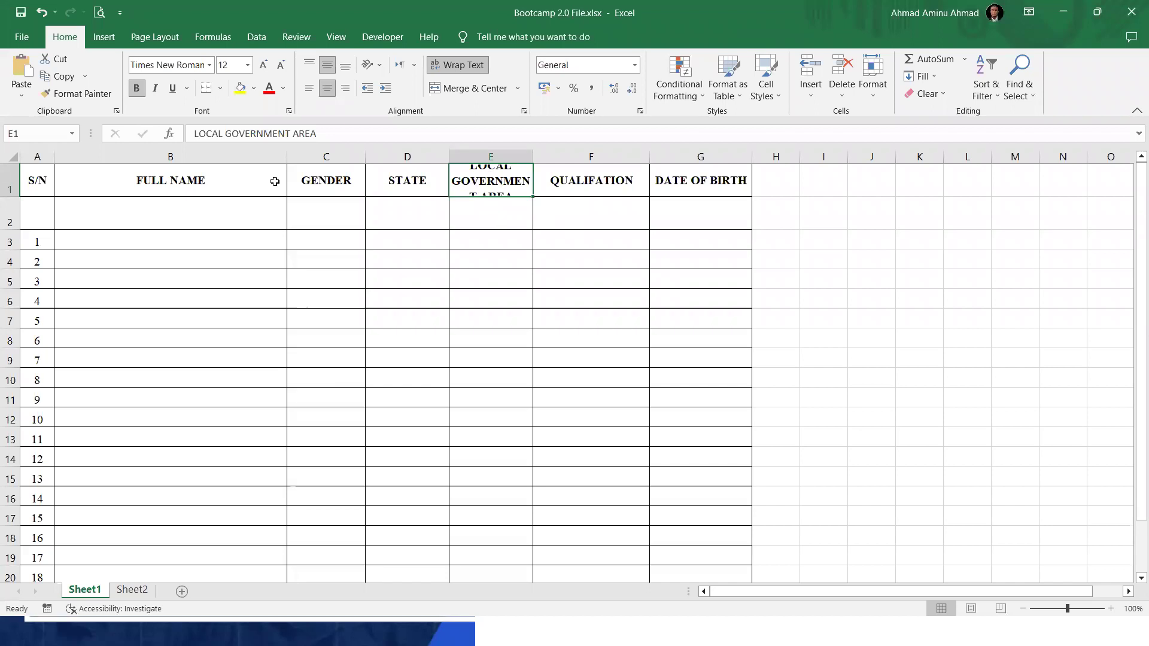
left_click_drag(10, 195, 9, 208)
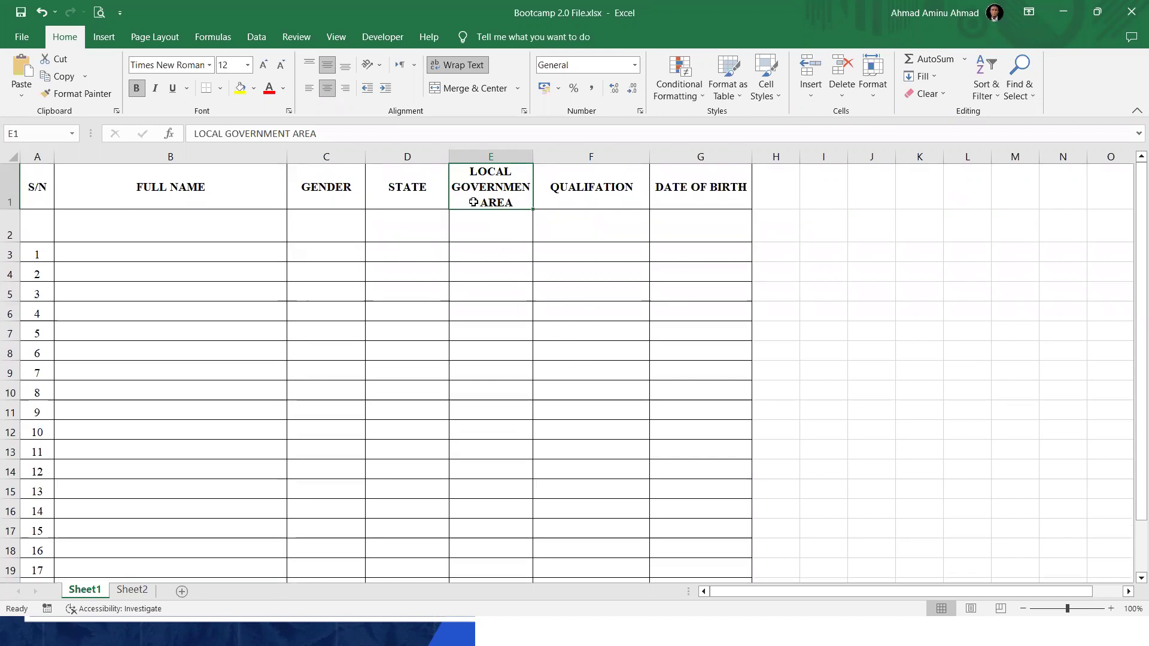
left_click_drag(532, 156, 543, 156)
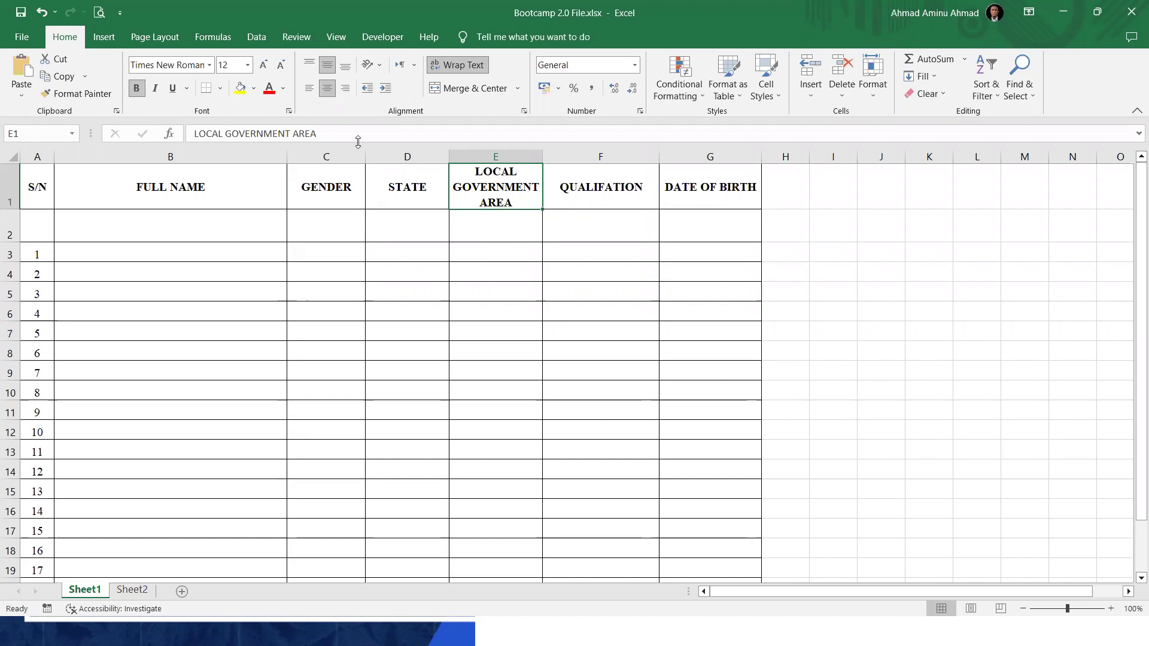
Switch text wrapping off and on again twice for the LOCAL GOVERNMENT AREA header to compare both displays
left_click(462, 65)
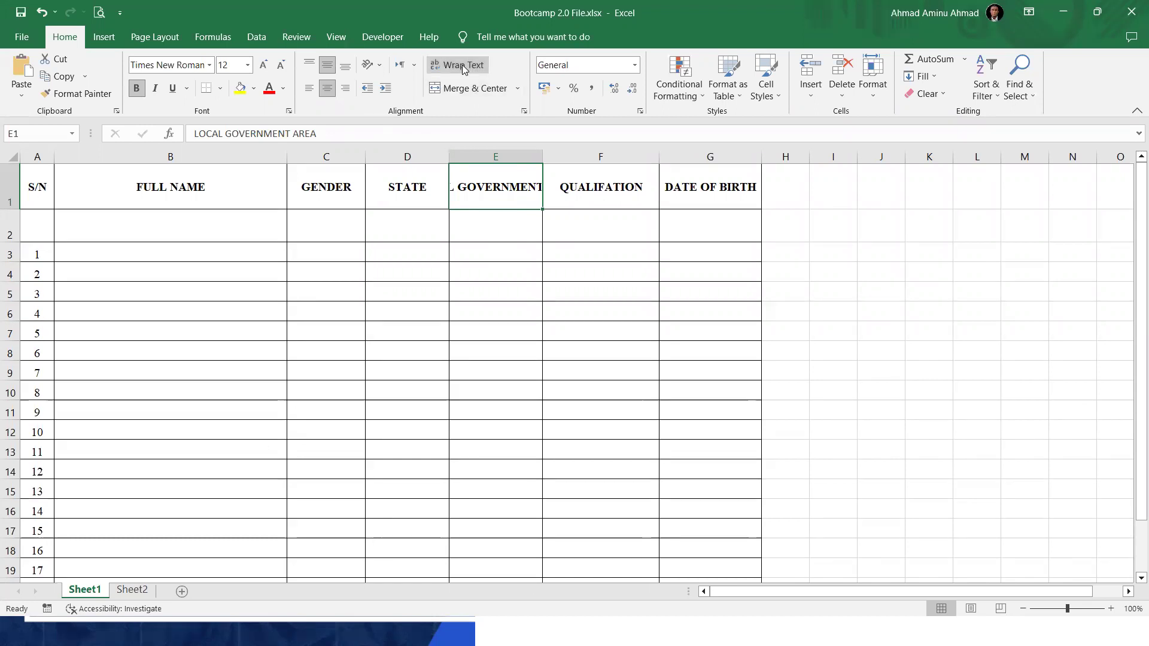
left_click(461, 64)
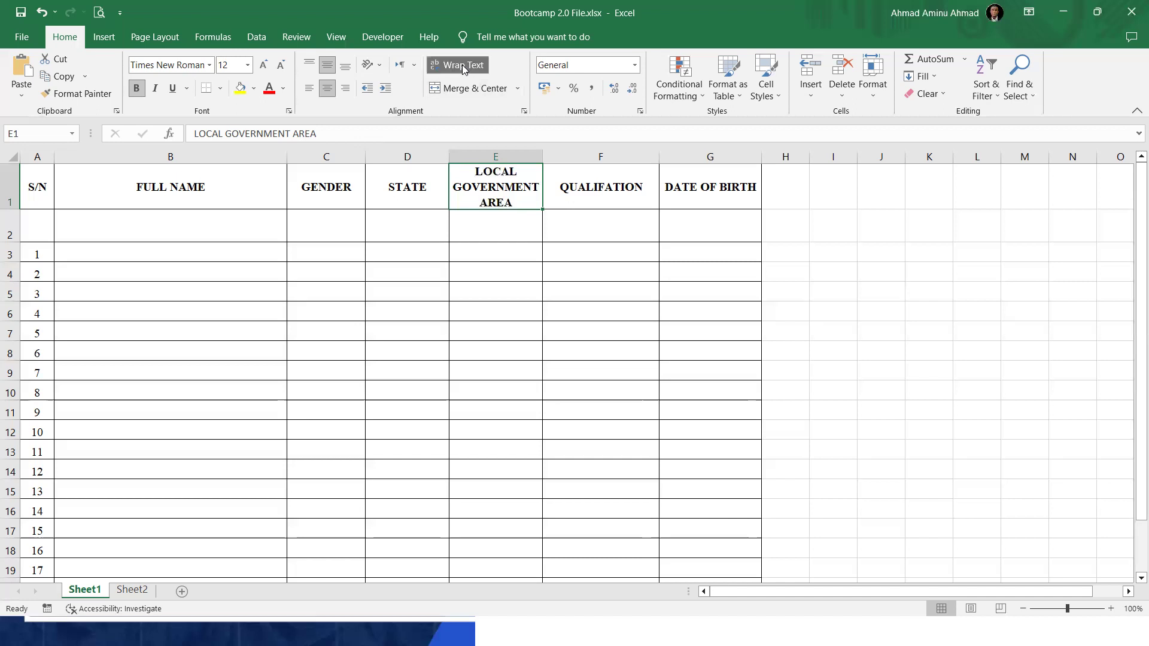
left_click(462, 65)
left_click(462, 65)
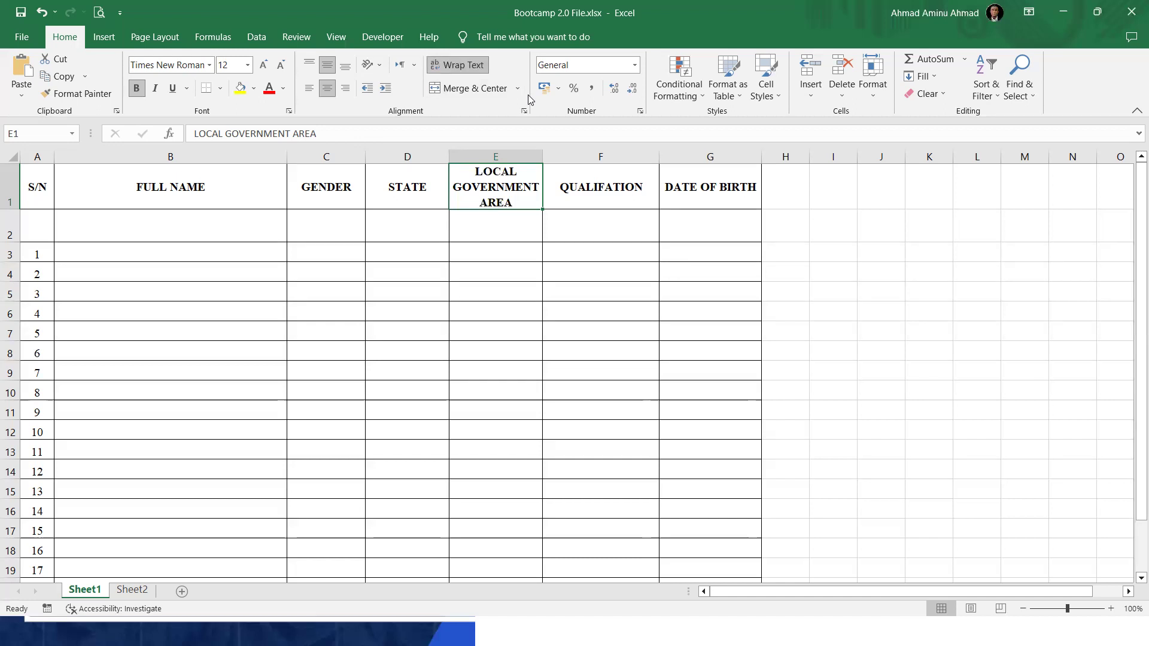
left_click(418, 208)
scroll(418, 214, "right", 1)
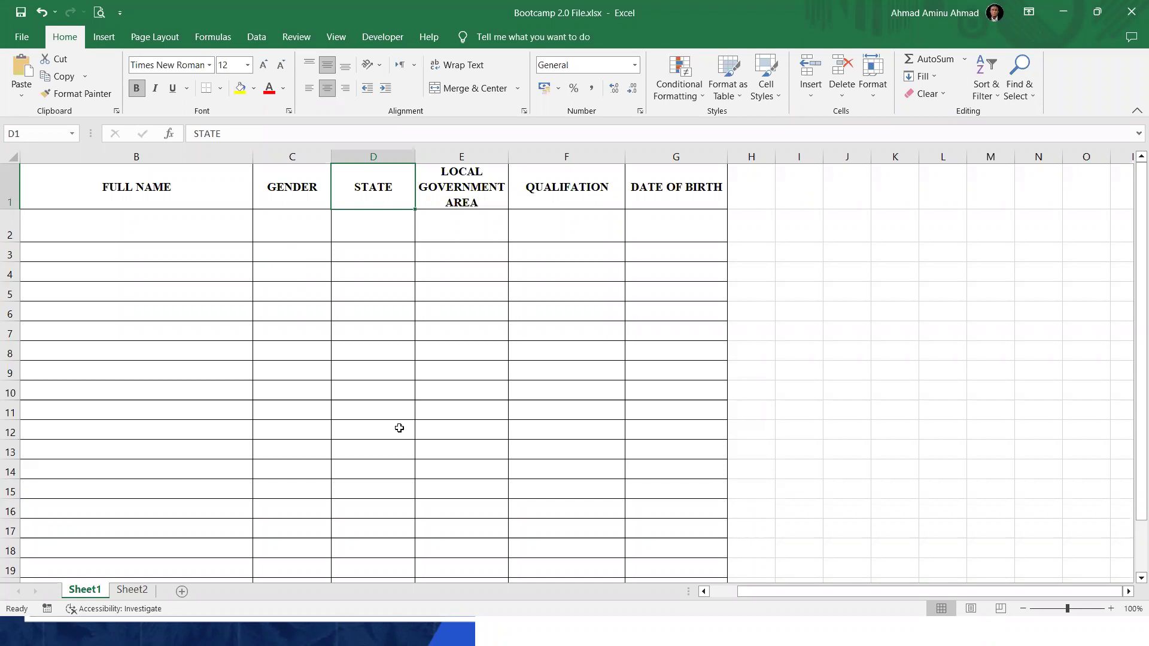
scroll(505, 418, "left", 1)
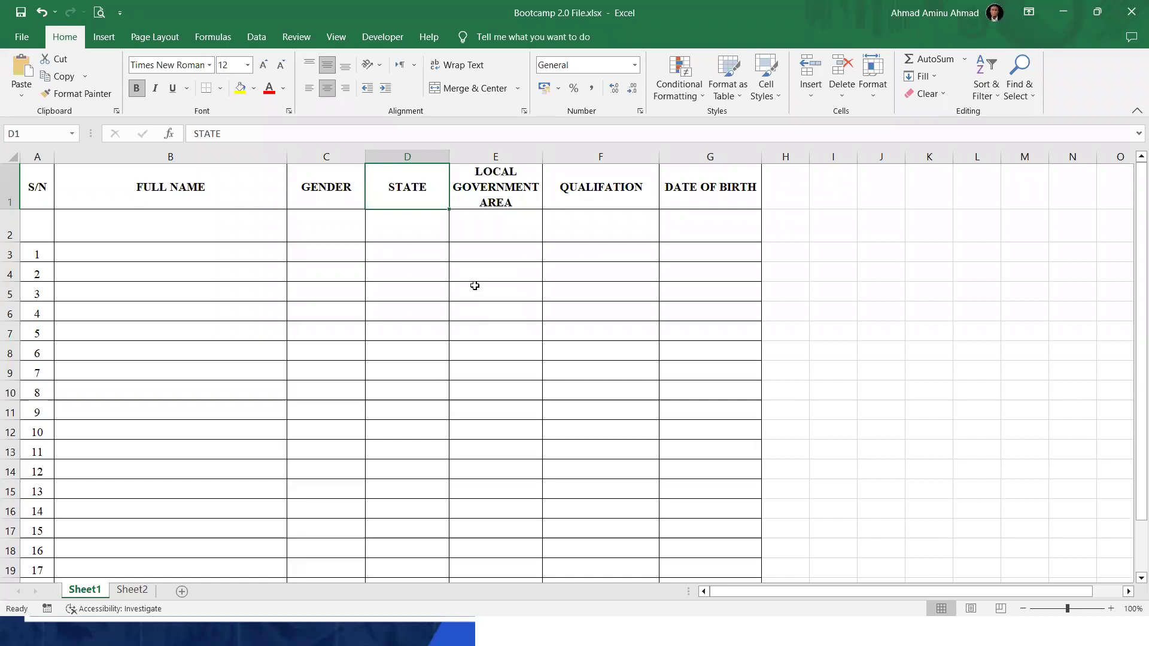
Clear the LOCAL GOVERNMENT AREA header from cell E1
left_click(488, 187)
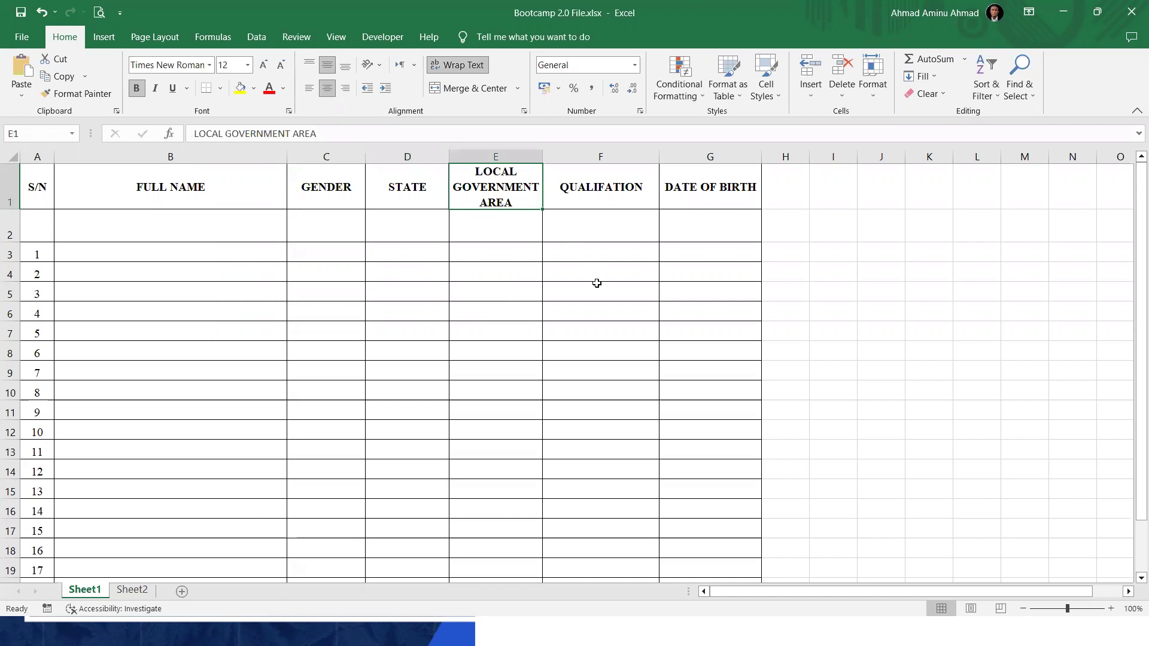
key("Delete")
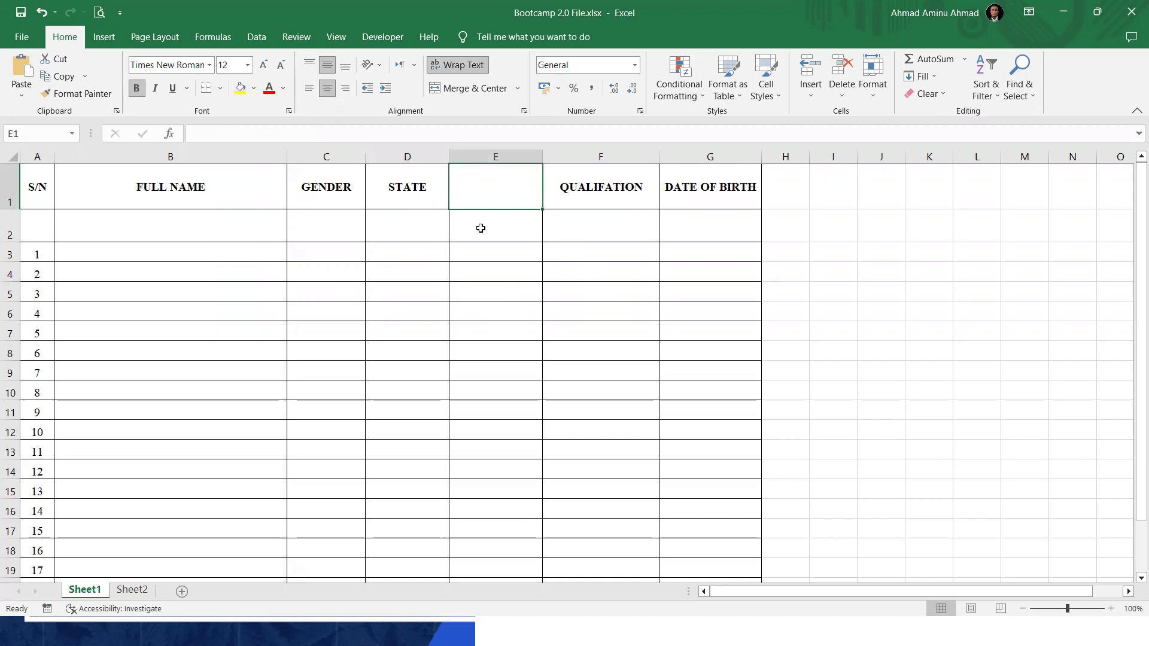
left_click(403, 190)
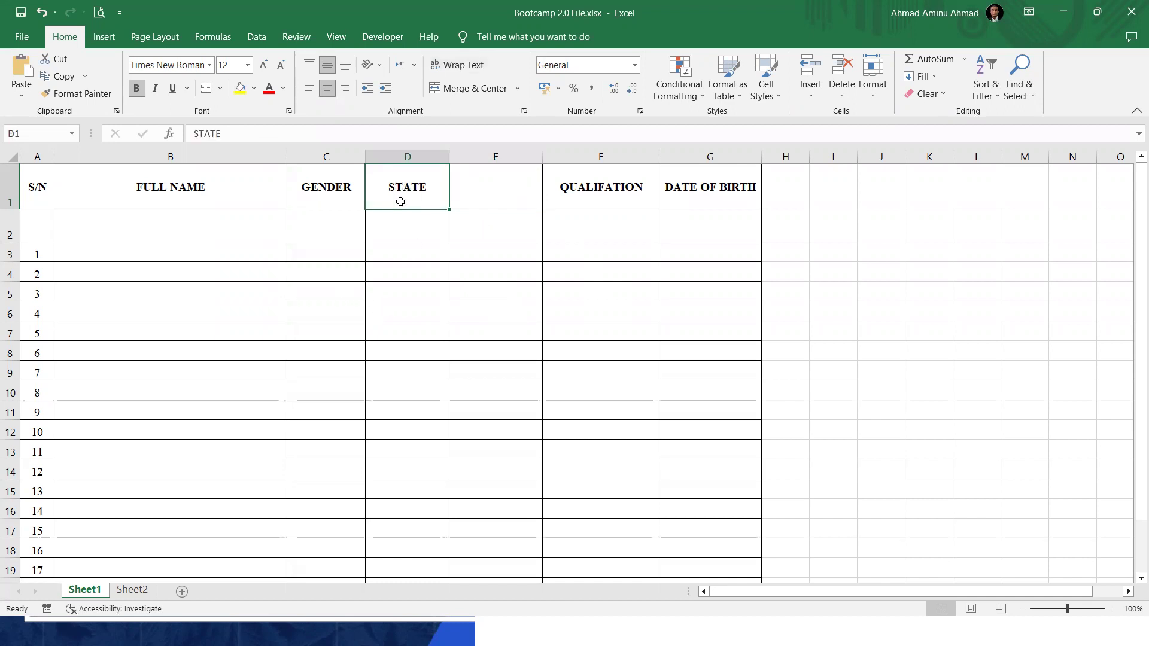
Merge and center cells D1:E1, and replace the STATE heading there with ADDRESS
left_click_drag(406, 189, 513, 181)
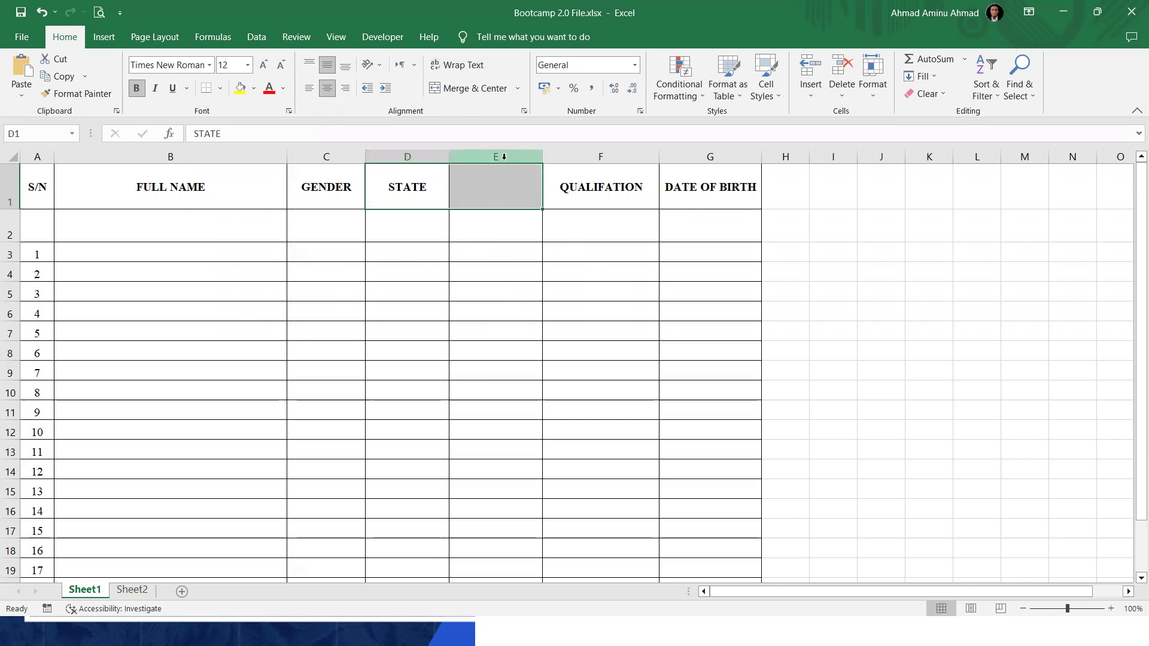
left_click_drag(403, 200, 496, 183)
left_click_drag(386, 184, 490, 185)
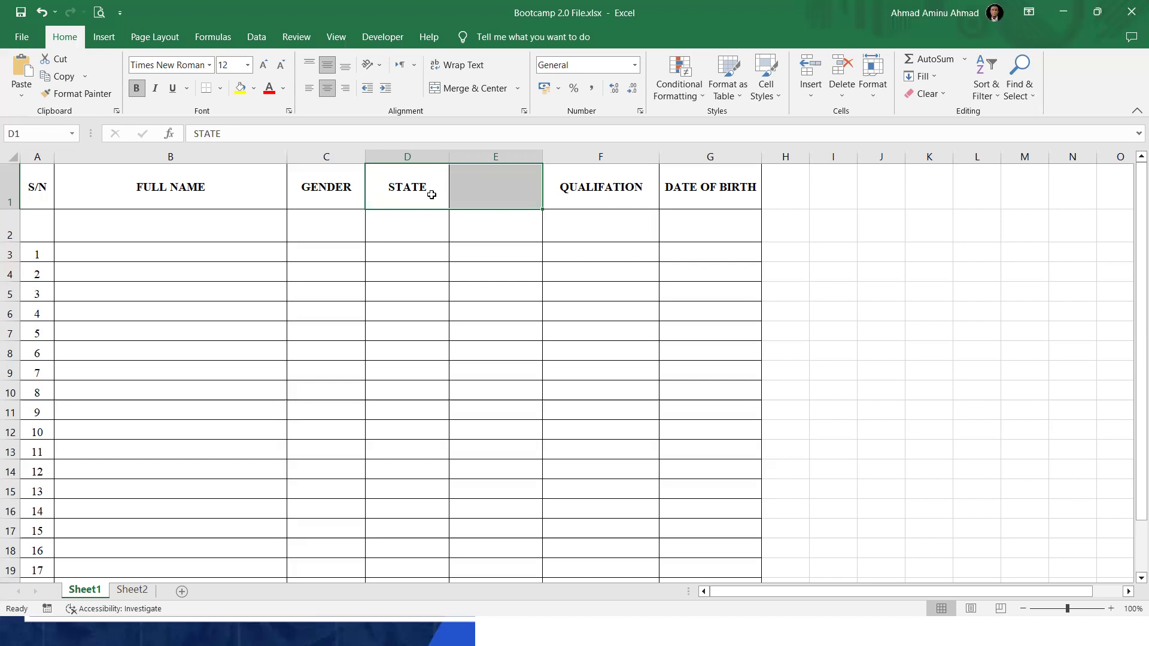
left_click(469, 89)
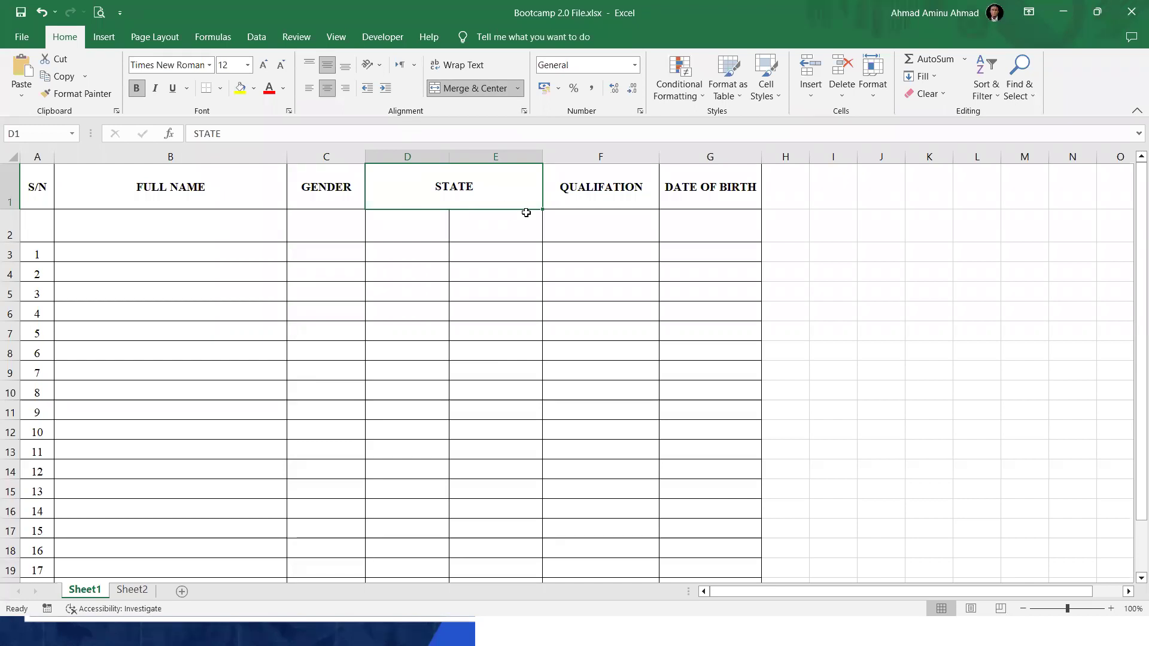
type("ADDRESS")
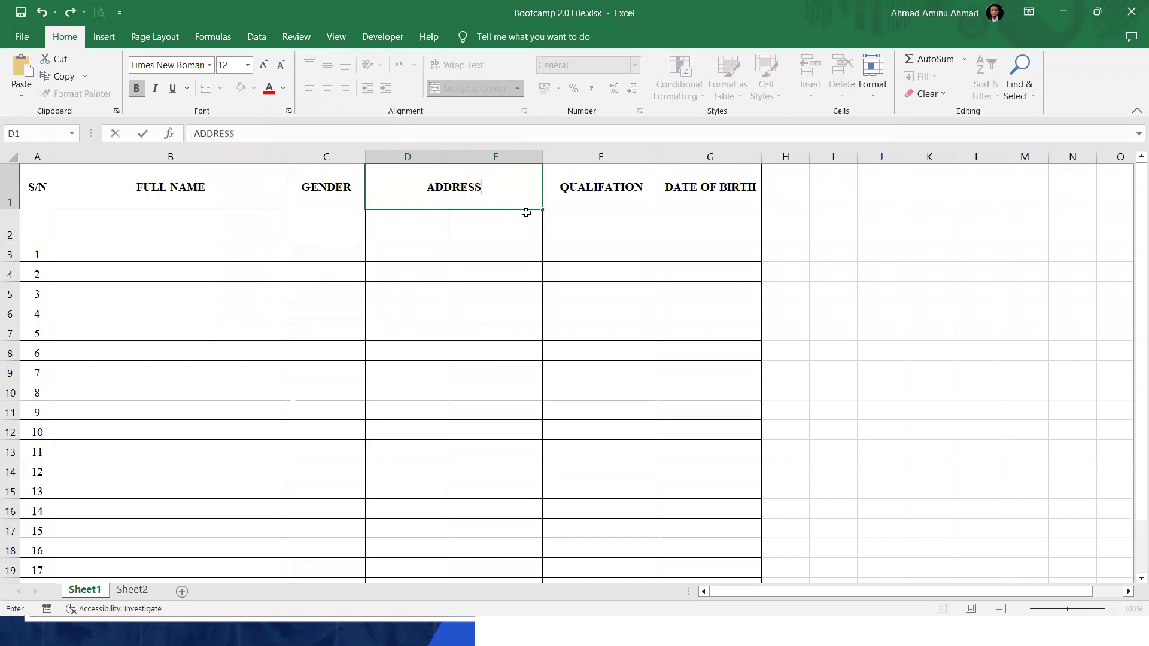
left_click(538, 412)
left_click(423, 182)
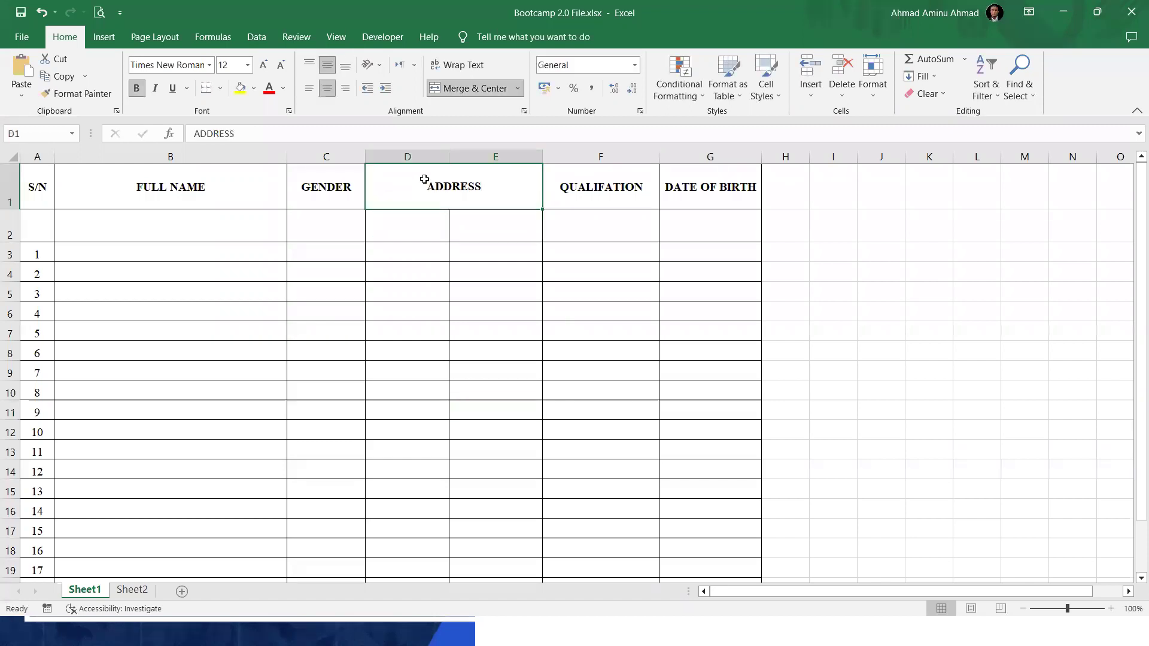
Enter the subheadings STATE in cell D2 and LGA in cell E2, under the ADDRESS heading
left_click(408, 230)
key("Right")
left_click(414, 230)
key("Right")
left_click(429, 234)
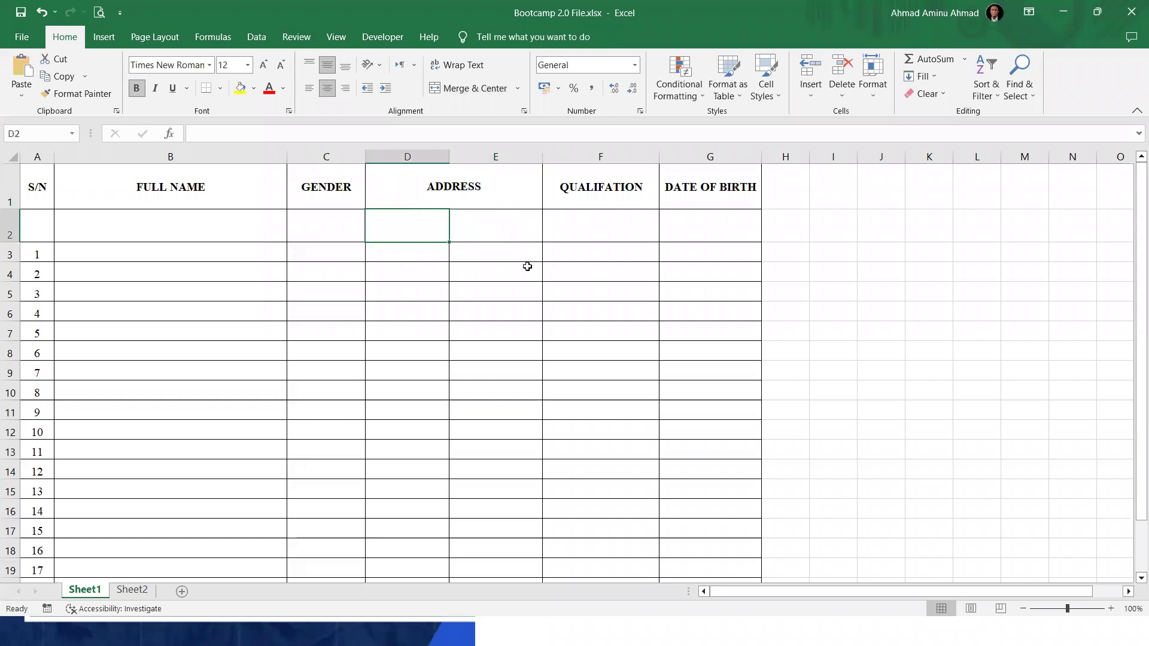
type("STATE")
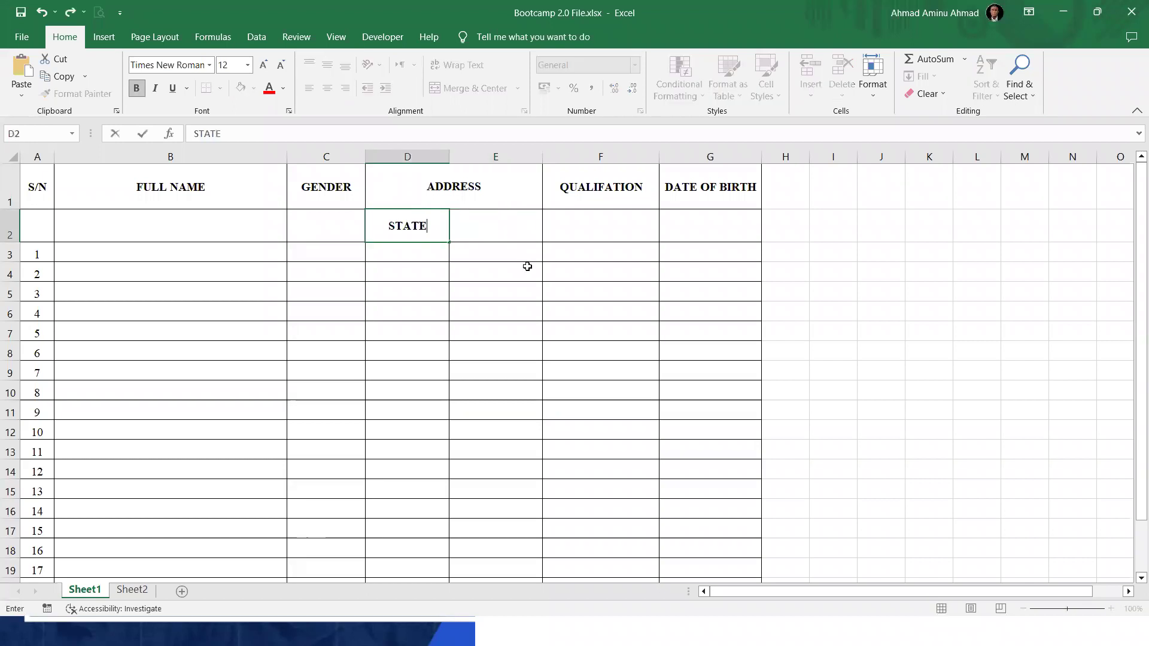
key("Right")
type("LGA")
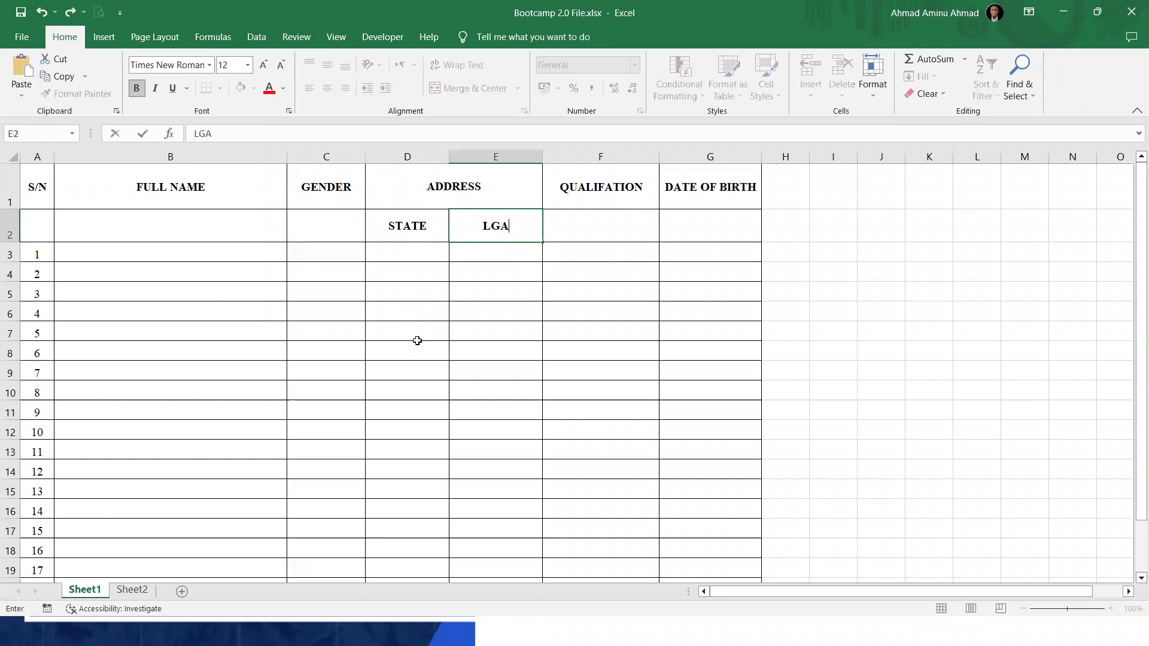
left_click(417, 341)
Compare the ADDRESS heading and its STATE and LGA subheadings with the other headers that have empty cells below
left_click(495, 196)
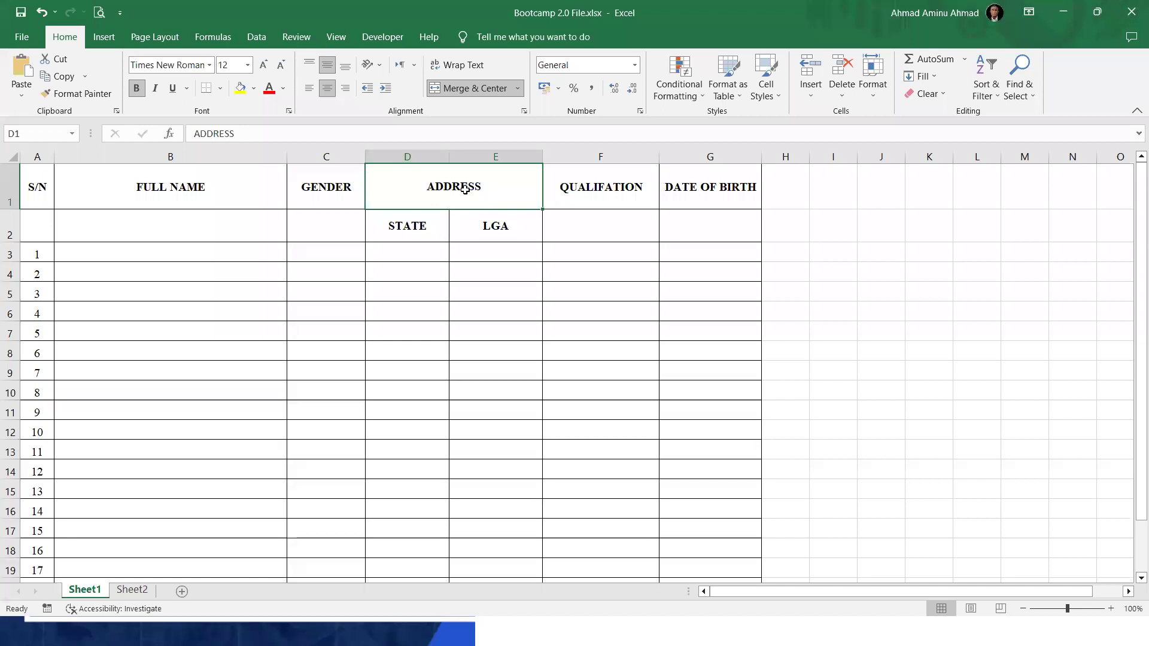
left_click(399, 226)
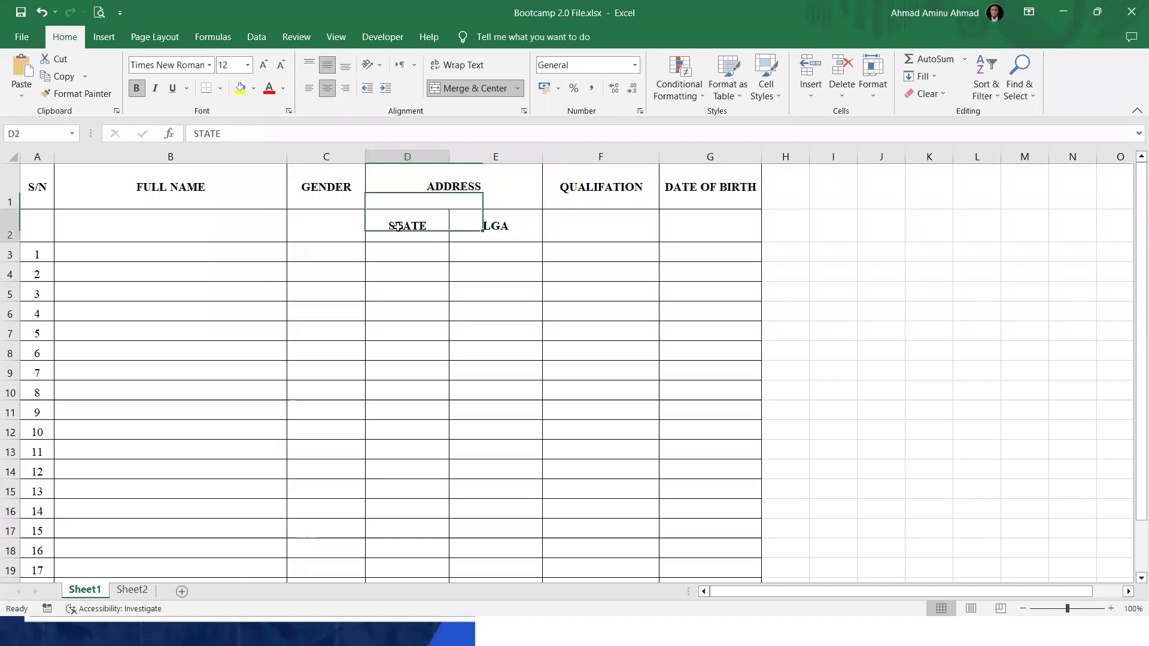
left_click(513, 223)
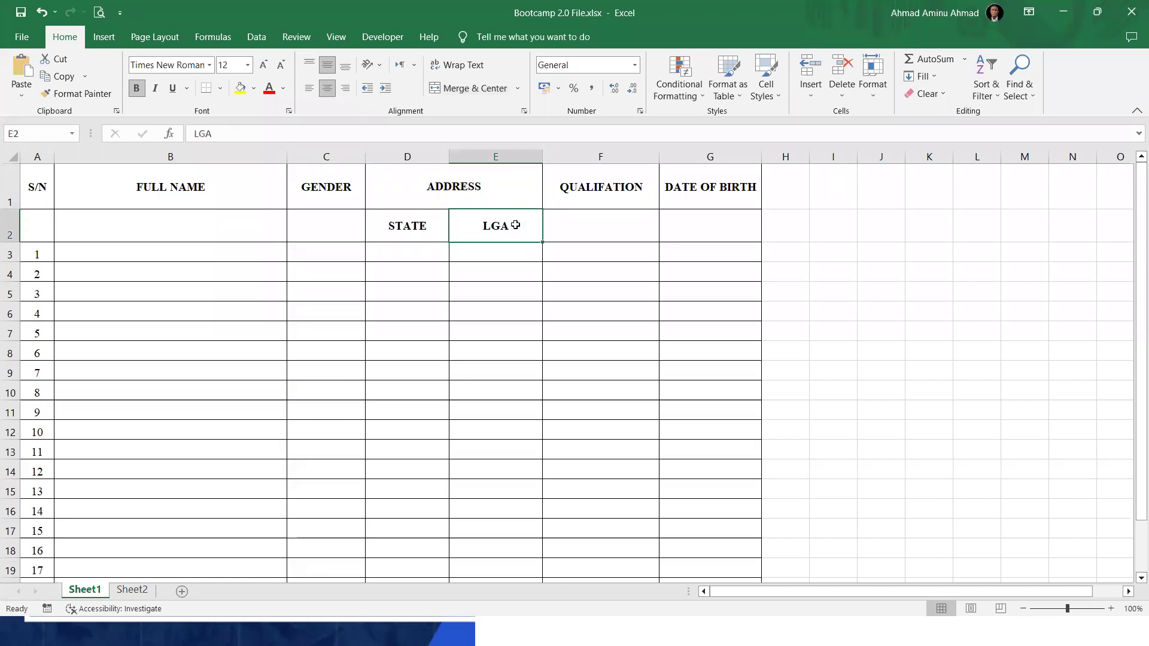
left_click(38, 194)
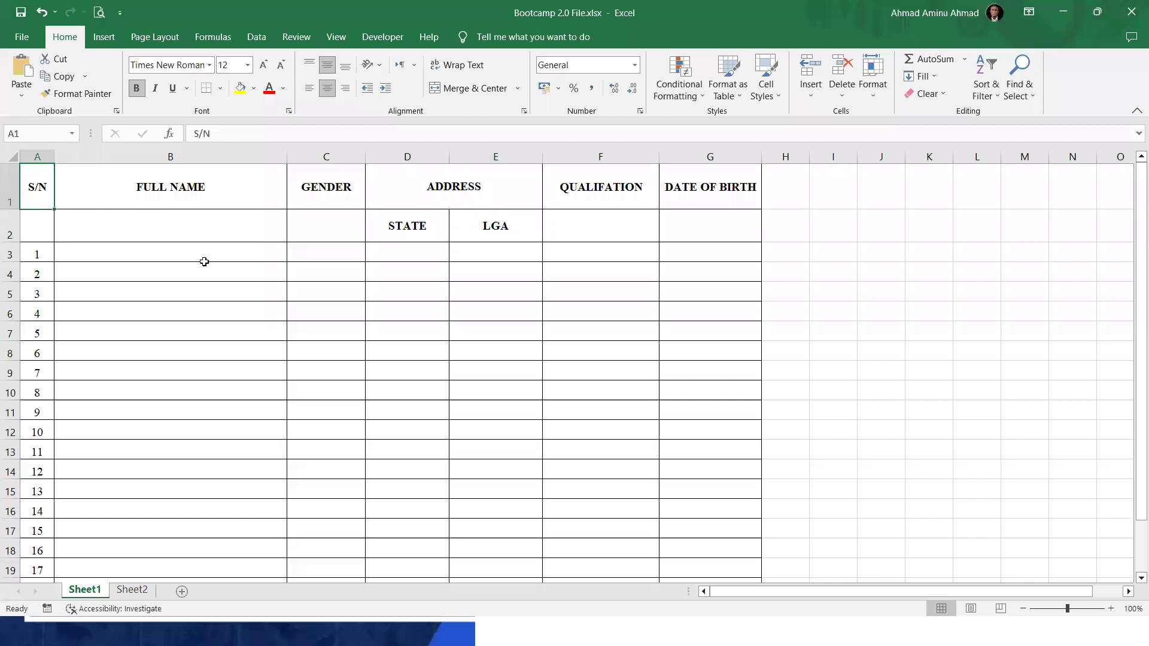
left_click_drag(673, 191, 682, 225)
left_click_drag(36, 187, 32, 230)
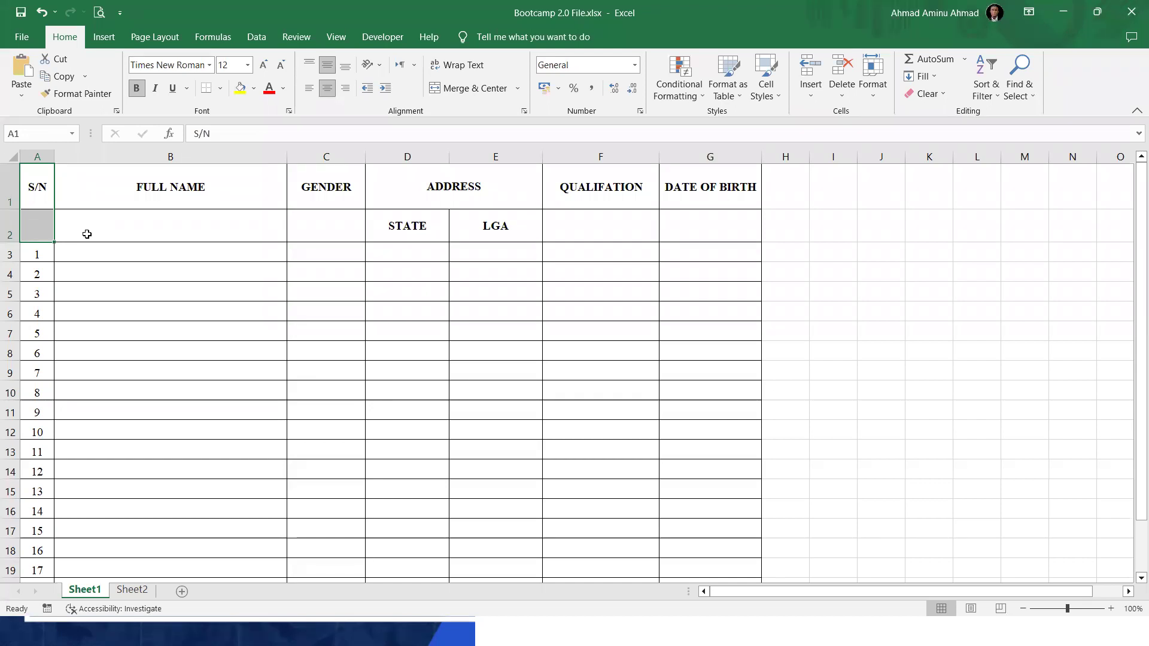
left_click(213, 187)
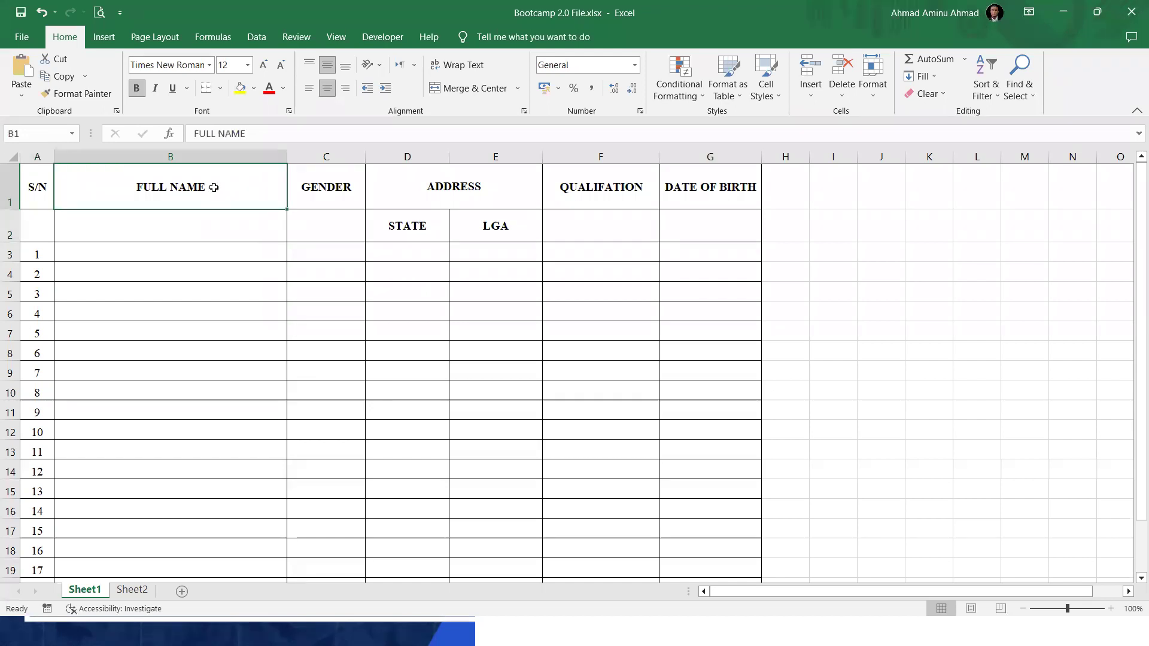
left_click_drag(203, 226, 203, 229)
left_click_drag(314, 186, 328, 228)
left_click(413, 229)
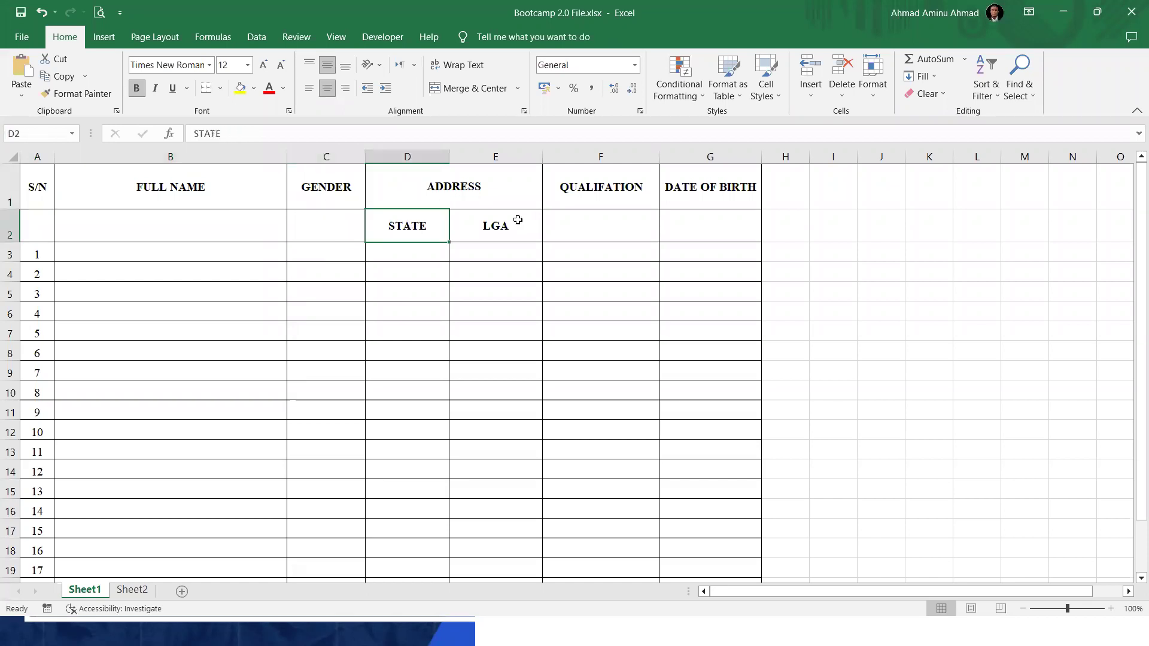
left_click(451, 185)
left_click(426, 229)
left_click(485, 231)
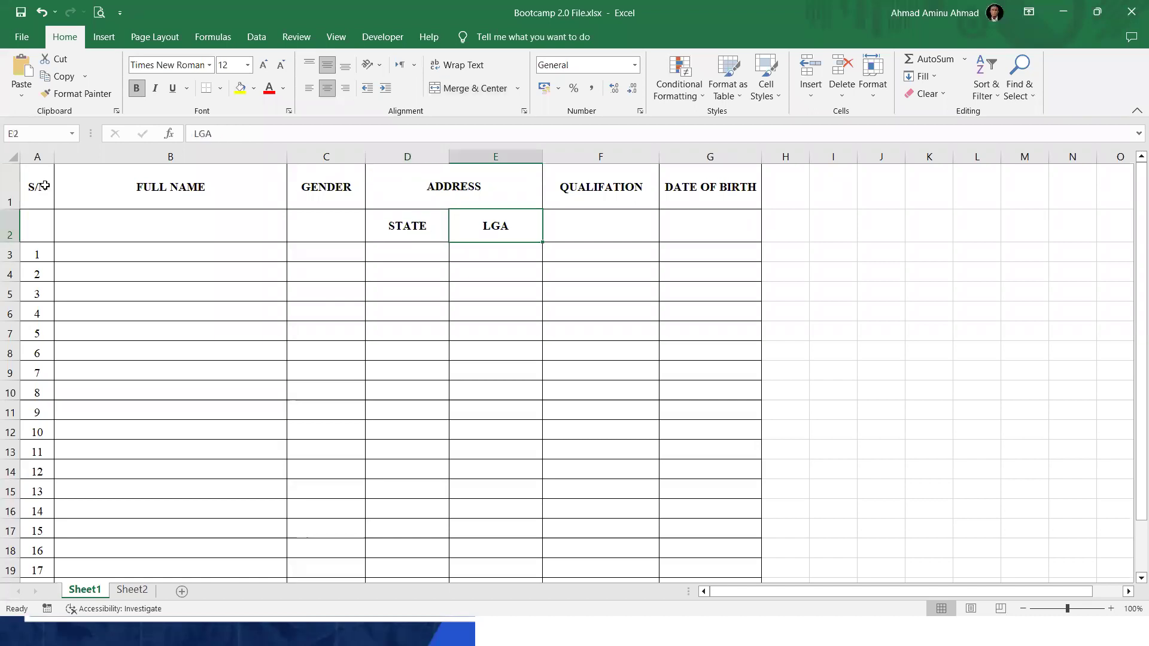
Merge and center each of the headers S/N, FULL NAME, GENDER, QUALIFATION and DATE OF BIRTH over rows 1 and 2
left_click_drag(43, 184, 52, 225)
left_click(470, 97)
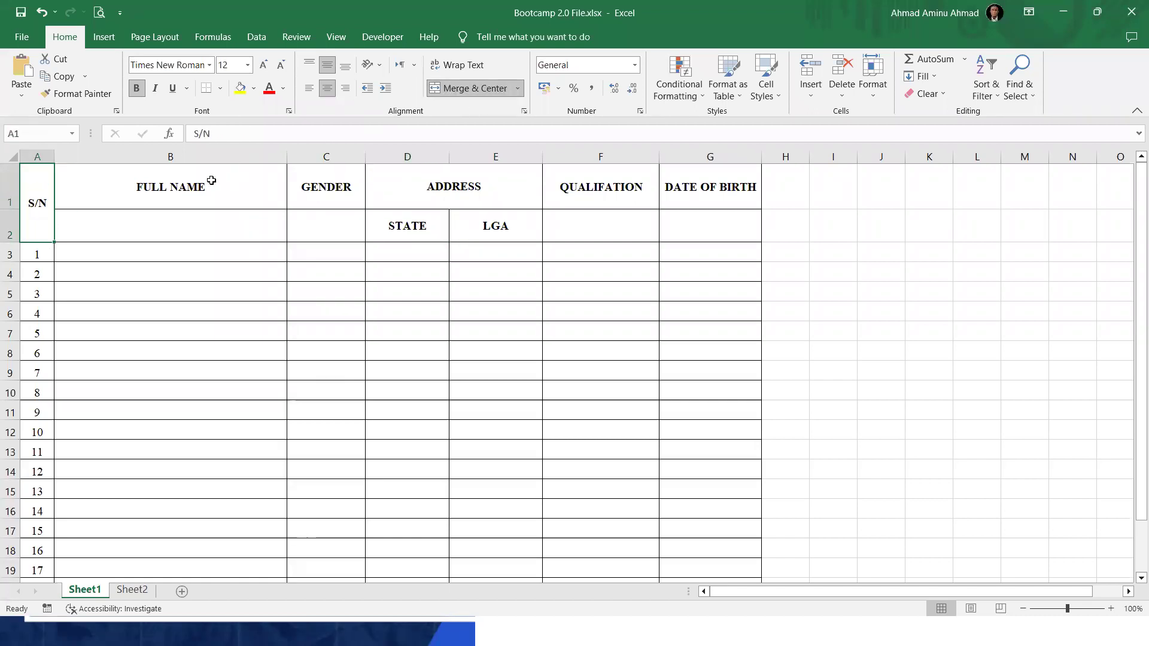
left_click_drag(211, 180, 212, 222)
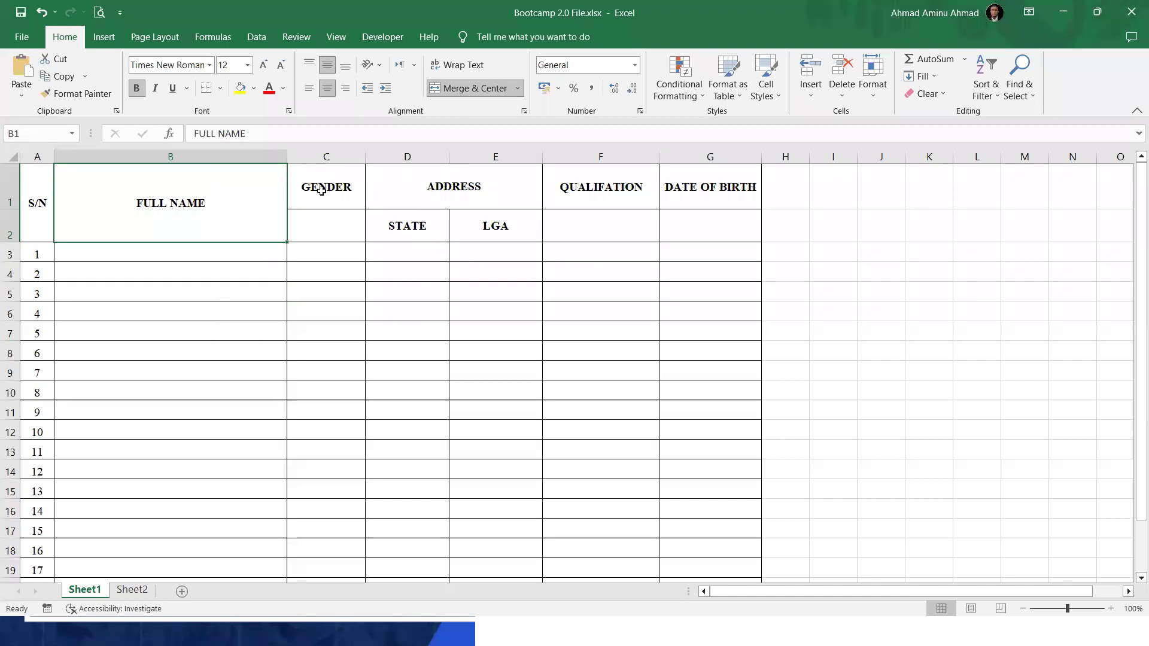
left_click_drag(308, 187, 325, 221)
left_click(470, 88)
left_click_drag(549, 186, 580, 225)
left_click(470, 88)
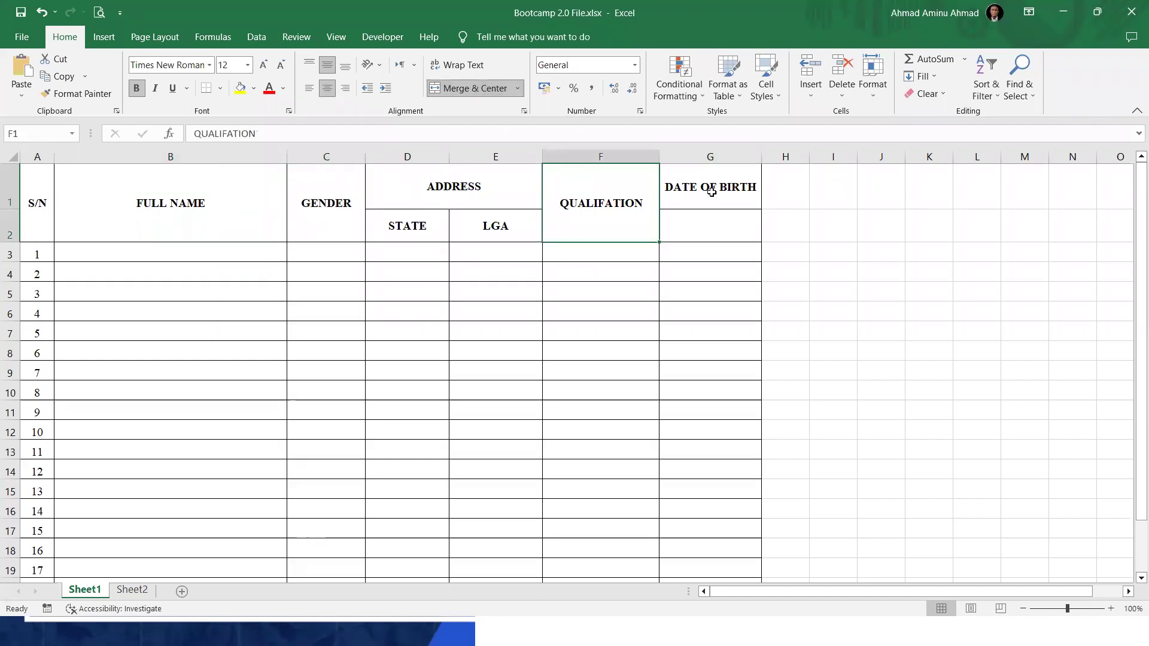
left_click_drag(712, 190, 711, 227)
left_click(473, 88)
left_click(980, 416)
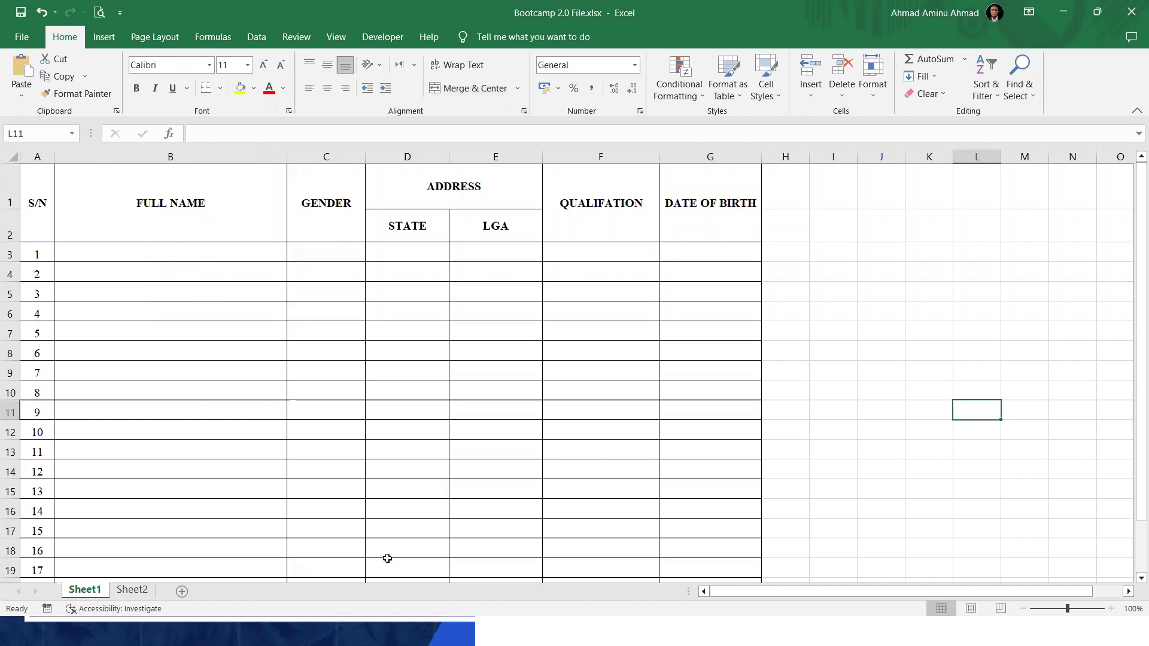
Review the merged S/N, FULL NAME, GENDER and ADDRESS headers and the cells under STATE and LGA
left_click(32, 222)
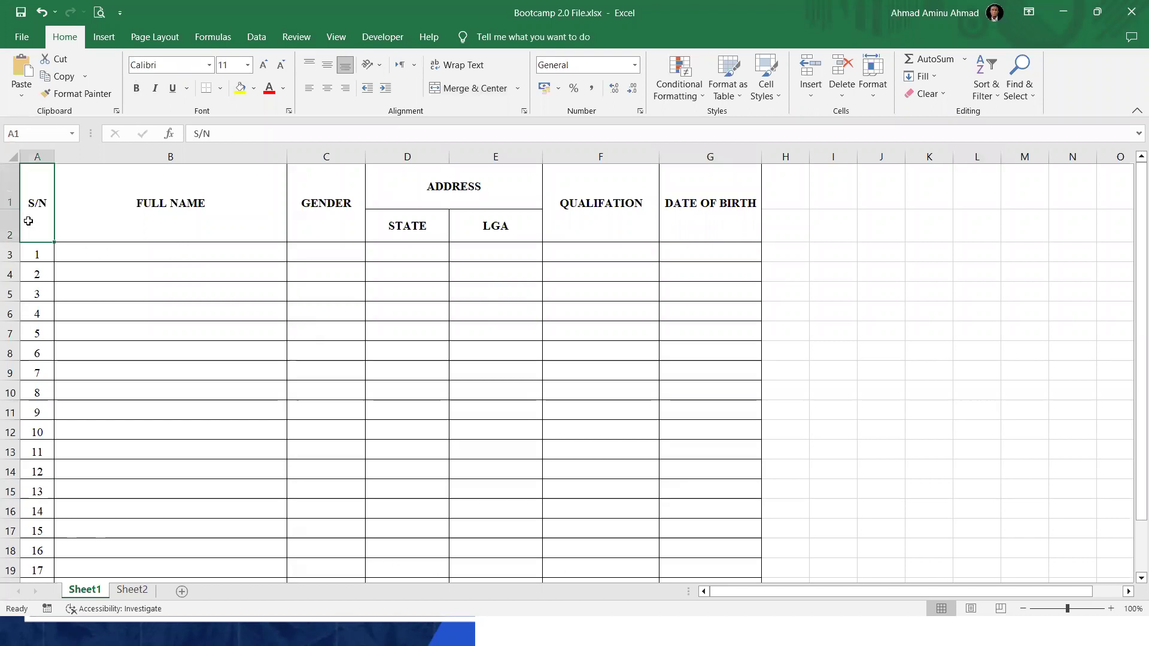
left_click(146, 217)
left_click(343, 213)
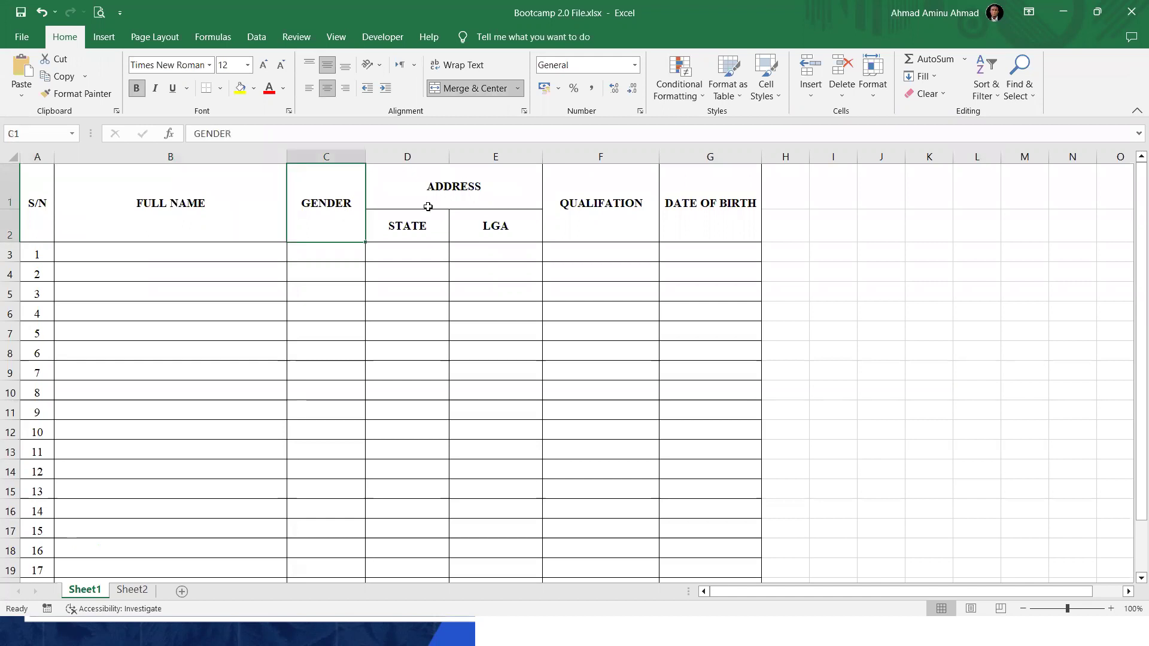
left_click(428, 206)
left_click(391, 233)
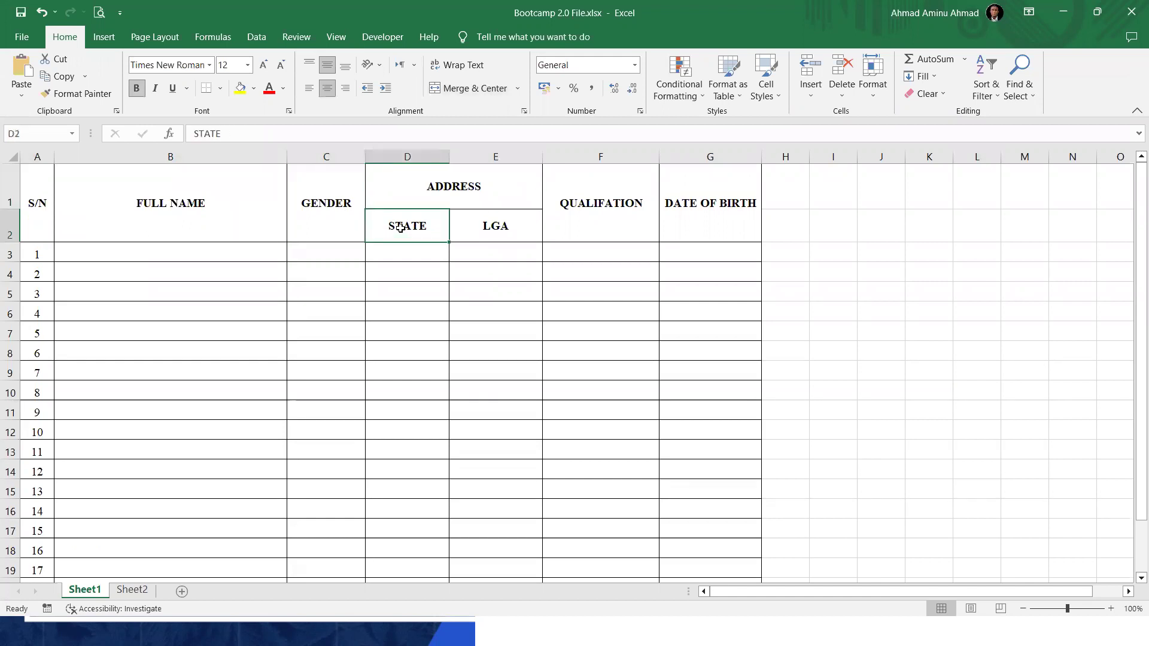
left_click(490, 231)
left_click(390, 250)
left_click(502, 249)
left_click(418, 256)
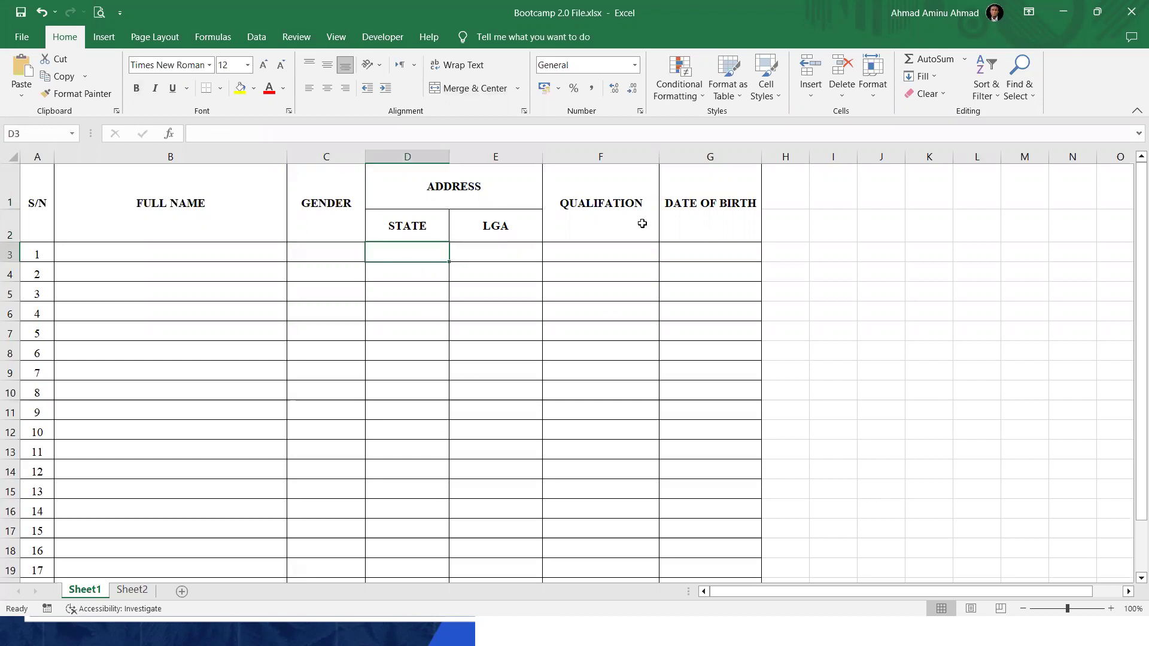
Unmerge the QUALIFATION header cells, replace the text in F1 with ENGLISH, and center it
left_click(609, 204)
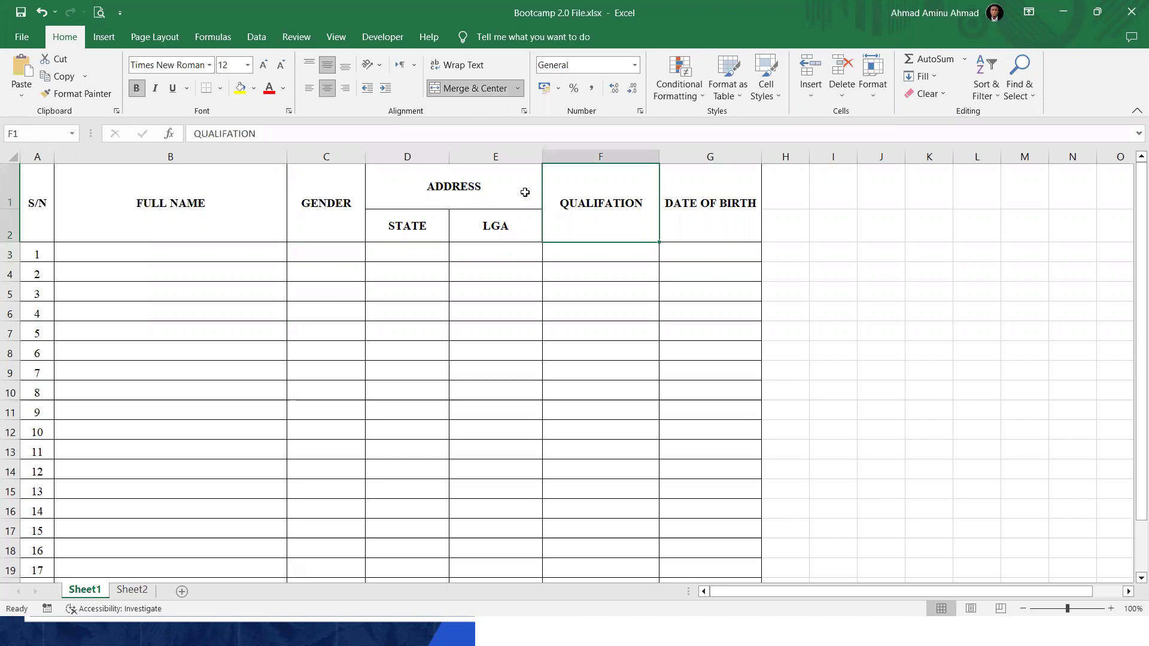
left_click(463, 89)
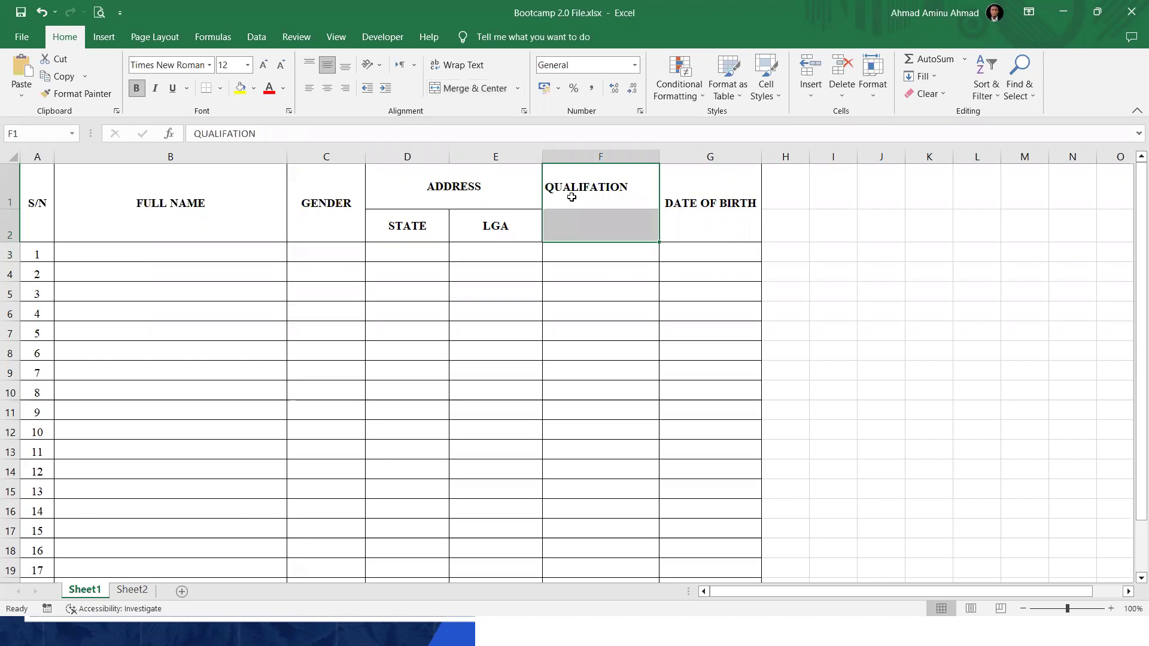
left_click(613, 185)
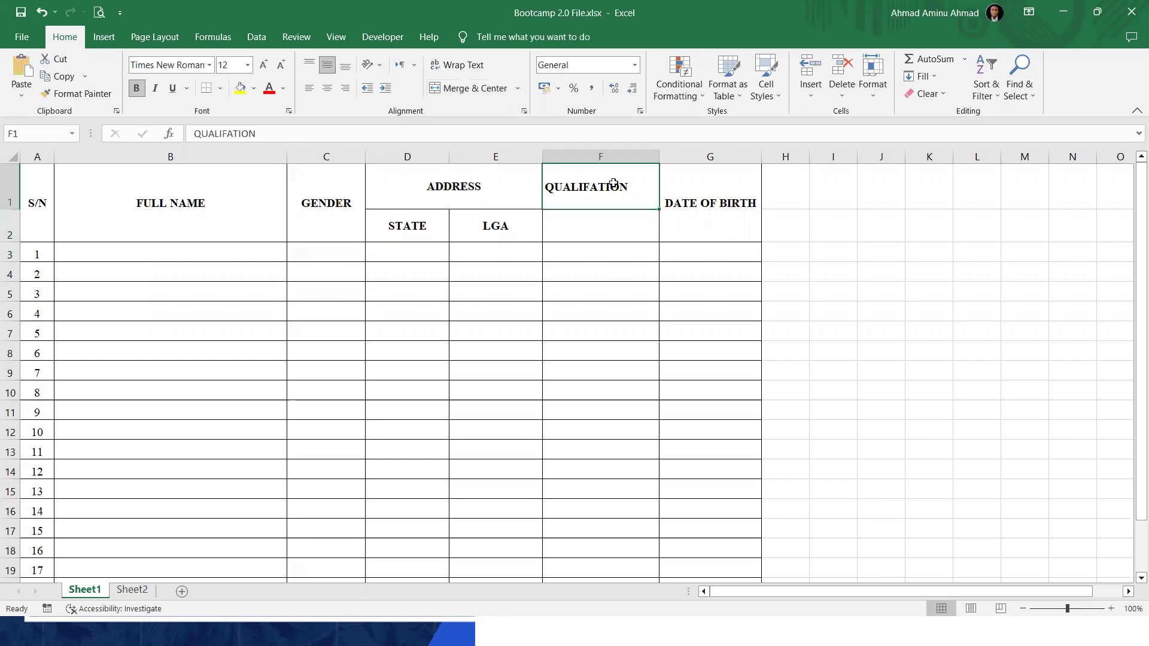
type("ENGLISH")
key("Return")
left_click(613, 183)
left_click(327, 88)
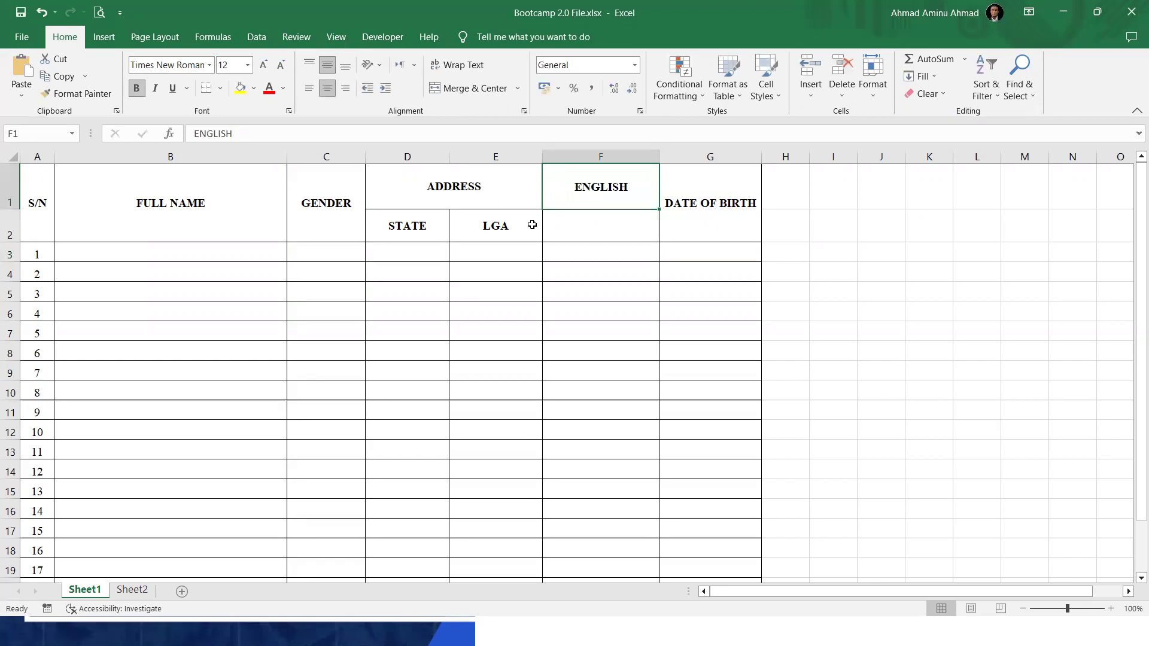
left_click(579, 234)
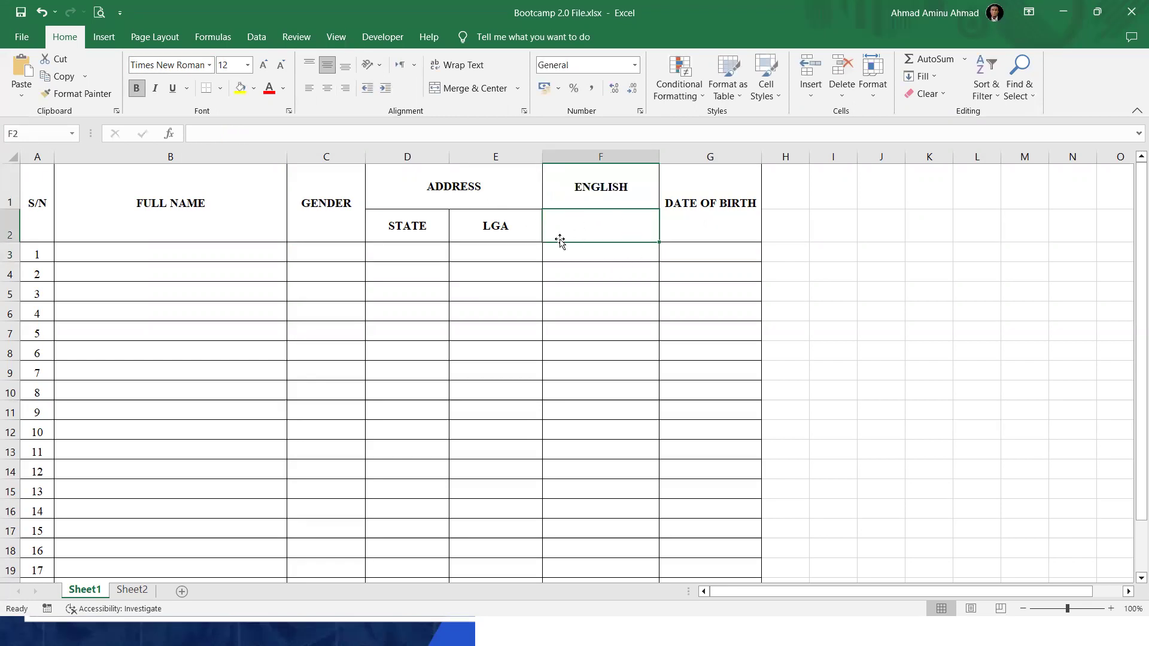
left_click(735, 206)
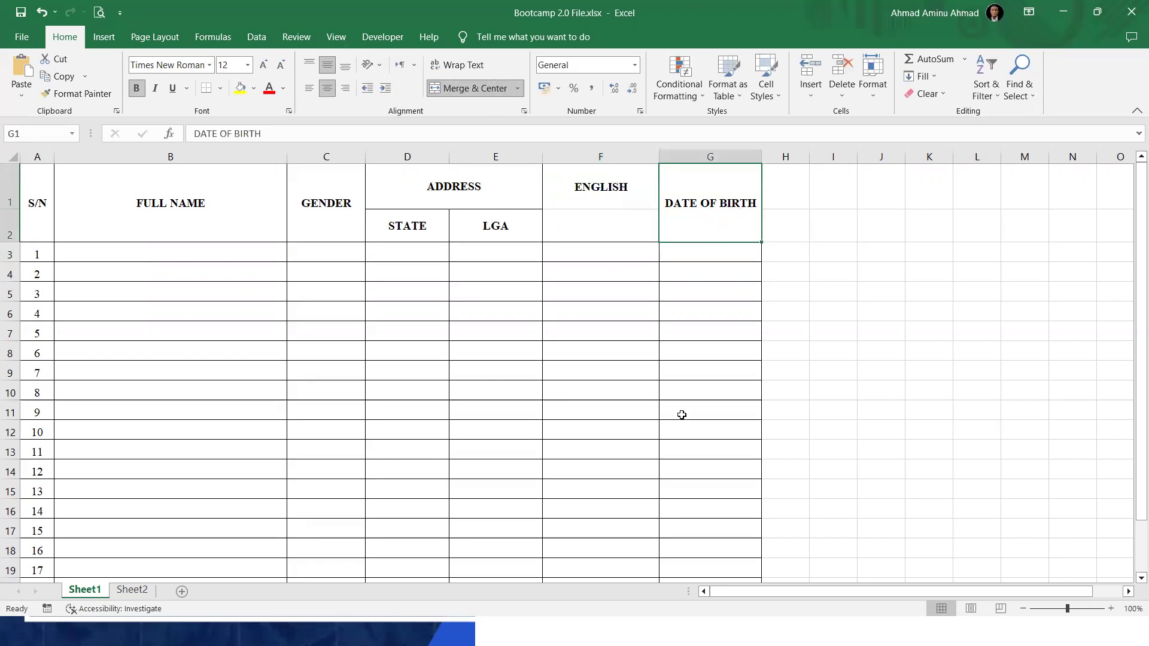
left_click(555, 224)
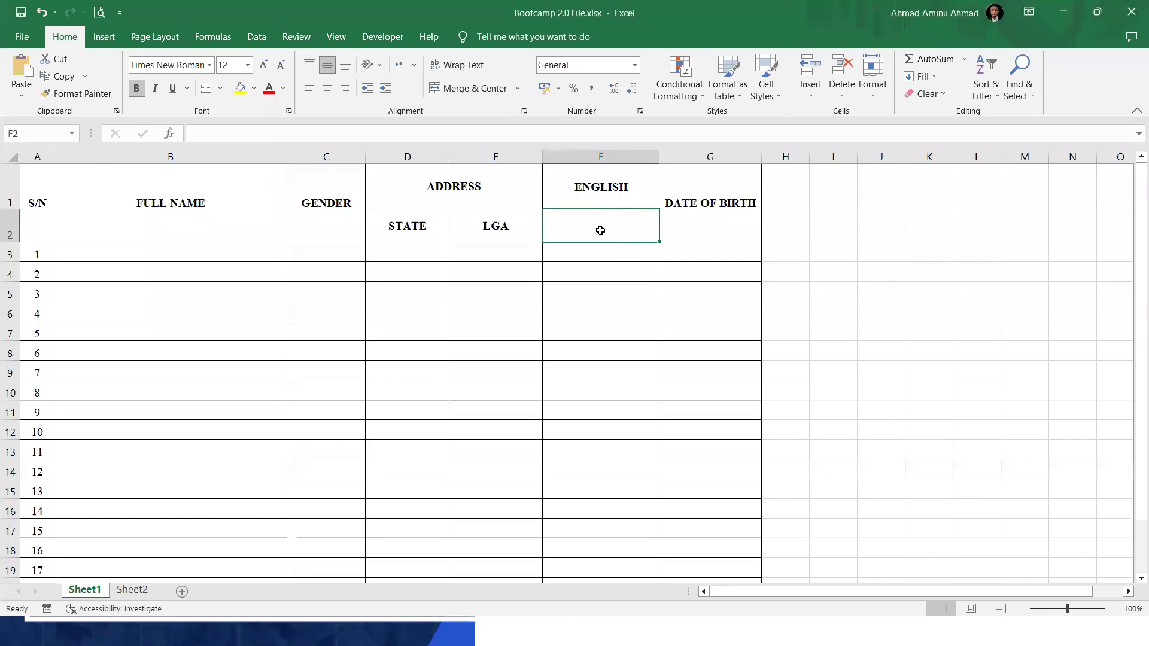
left_click(412, 227)
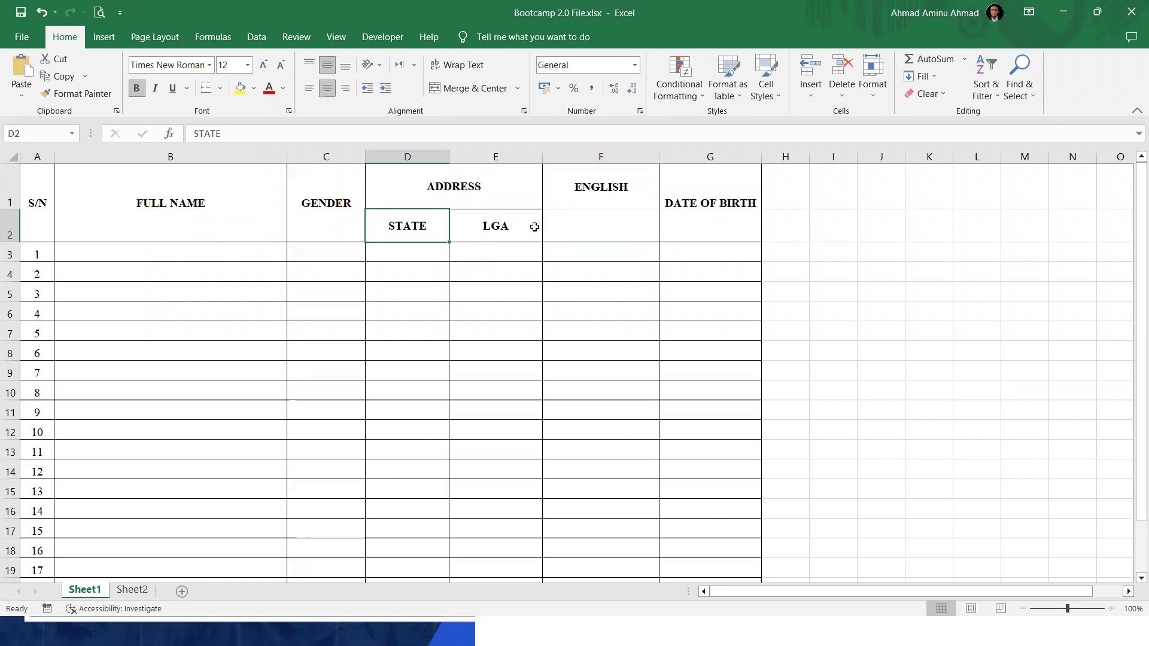
left_click(534, 227)
Insert a column before DATE OF BIRTH, and merge and center the ENGLISH header across cells F1:G1
left_click(702, 157)
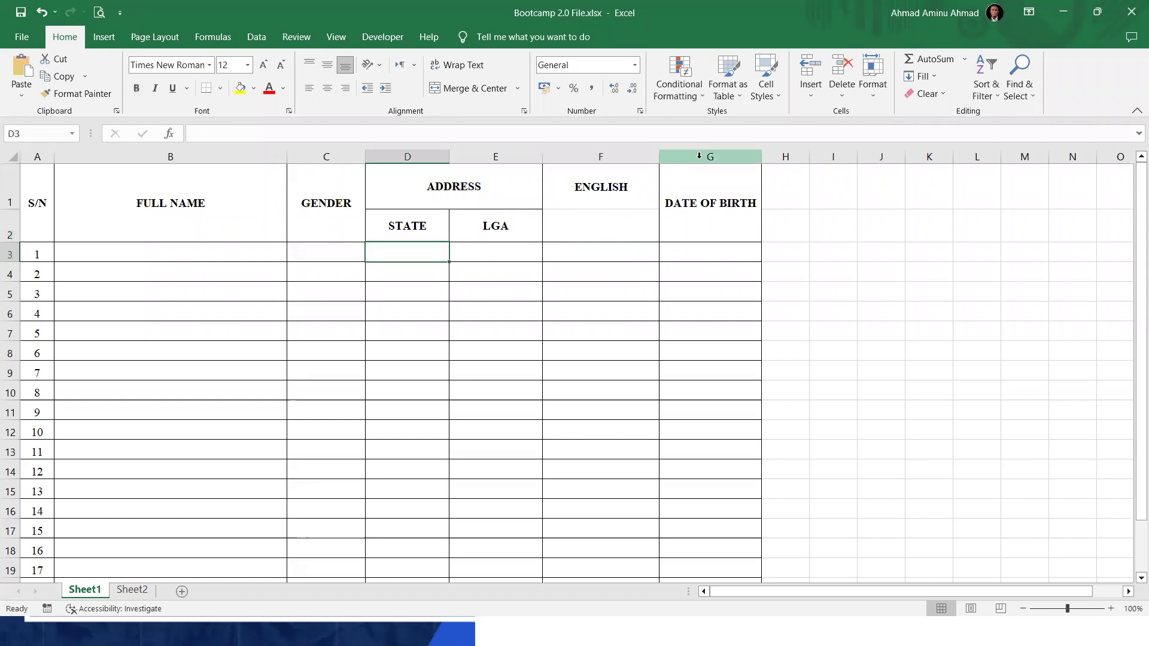
right_click(702, 158)
left_click(755, 291)
left_click(726, 202)
left_click_drag(579, 203, 677, 192)
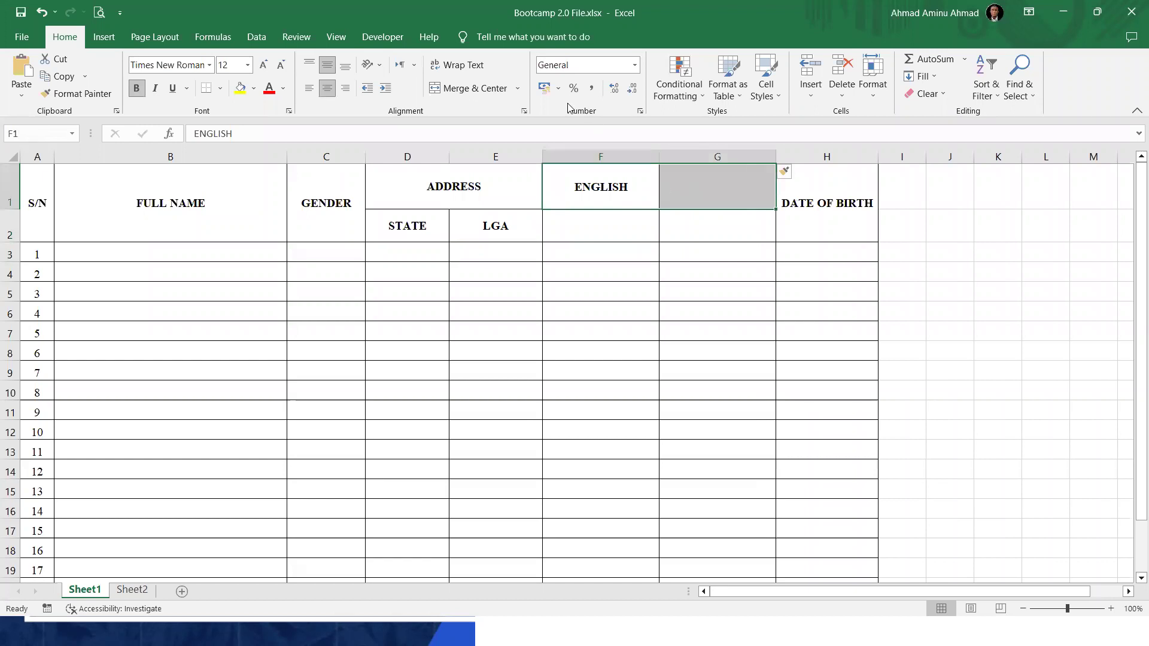
left_click(466, 94)
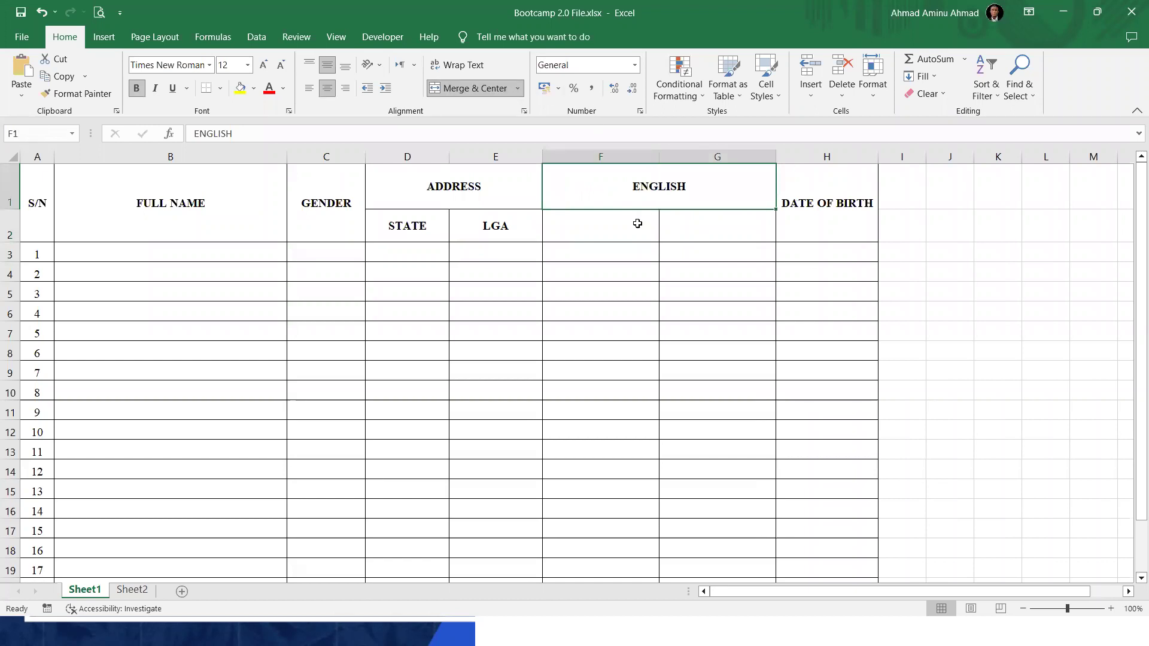
Enter CA in F2 and EXAM in G2, and apply borders to the ENGLISH header block F1:G2
left_click(619, 236)
type("CA")
left_click(752, 235)
type("EXAM")
left_click_drag(640, 185, 636, 236)
left_click(220, 88)
left_click(242, 223)
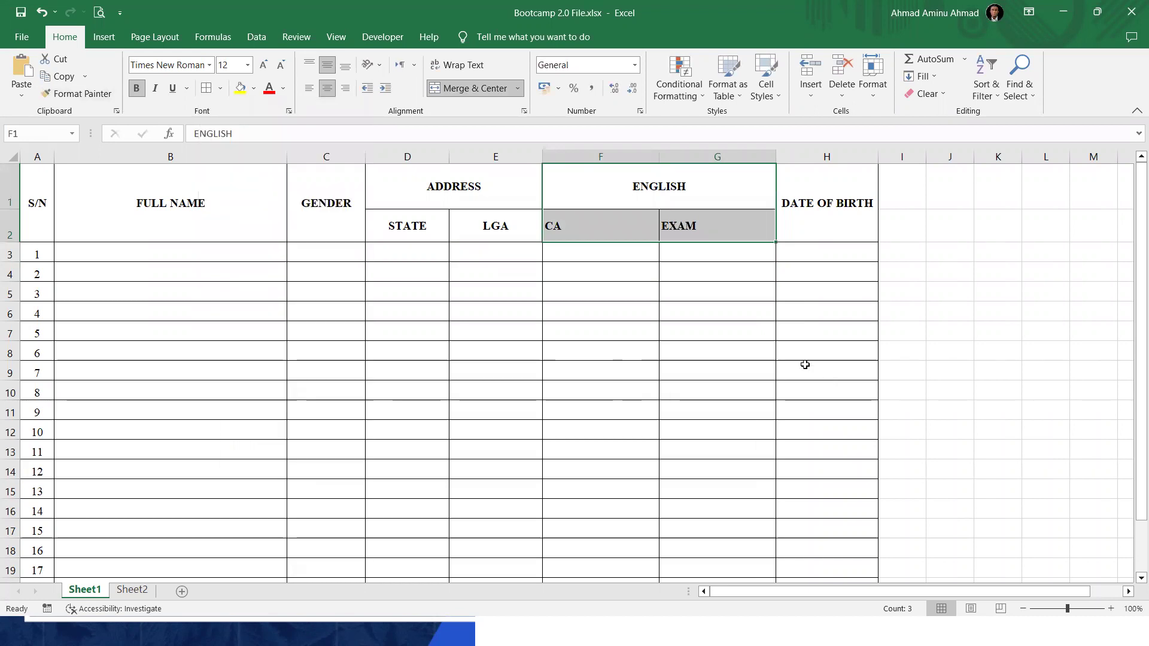
Center the CA and EXAM sub-headers in cells F2:G2
left_click(712, 311)
left_click_drag(597, 227, 692, 245)
left_click_drag(587, 222, 694, 225)
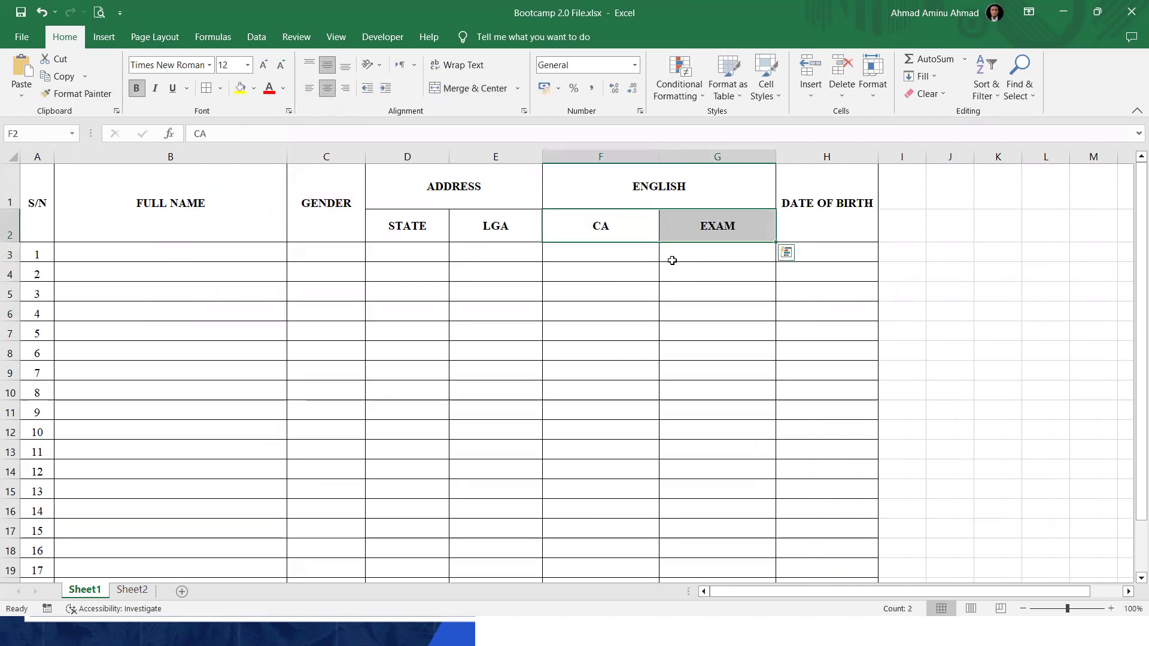
left_click(681, 201)
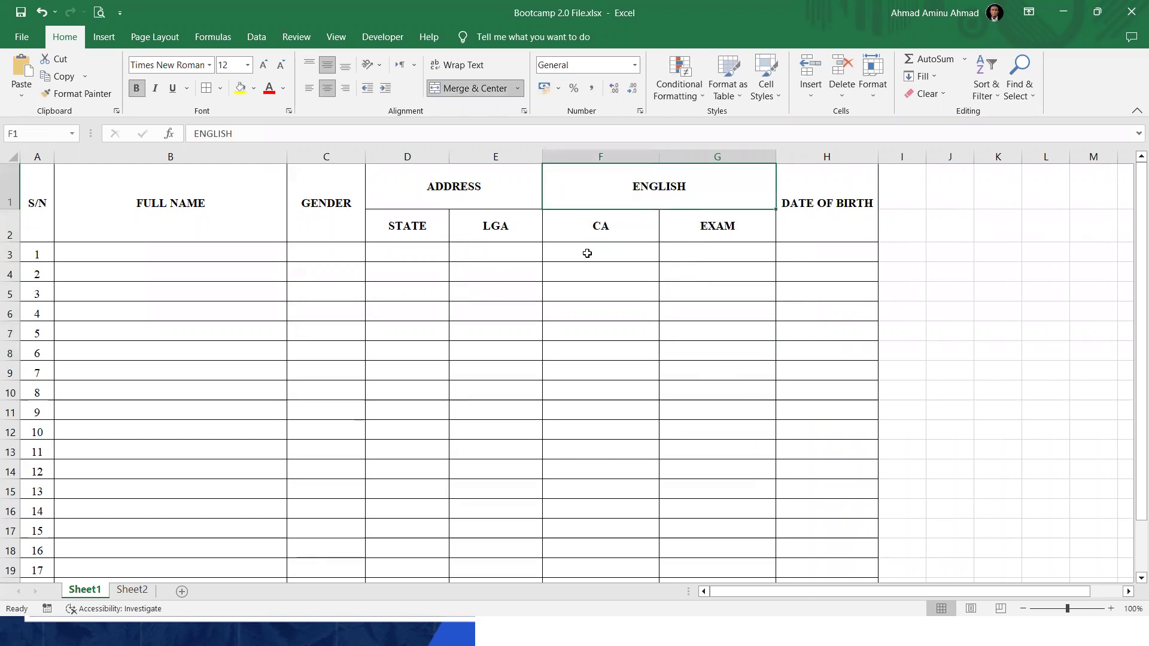
Narrow columns F and G to fit closely around the CA and EXAM sub-headers
left_click(595, 222)
left_click(753, 226)
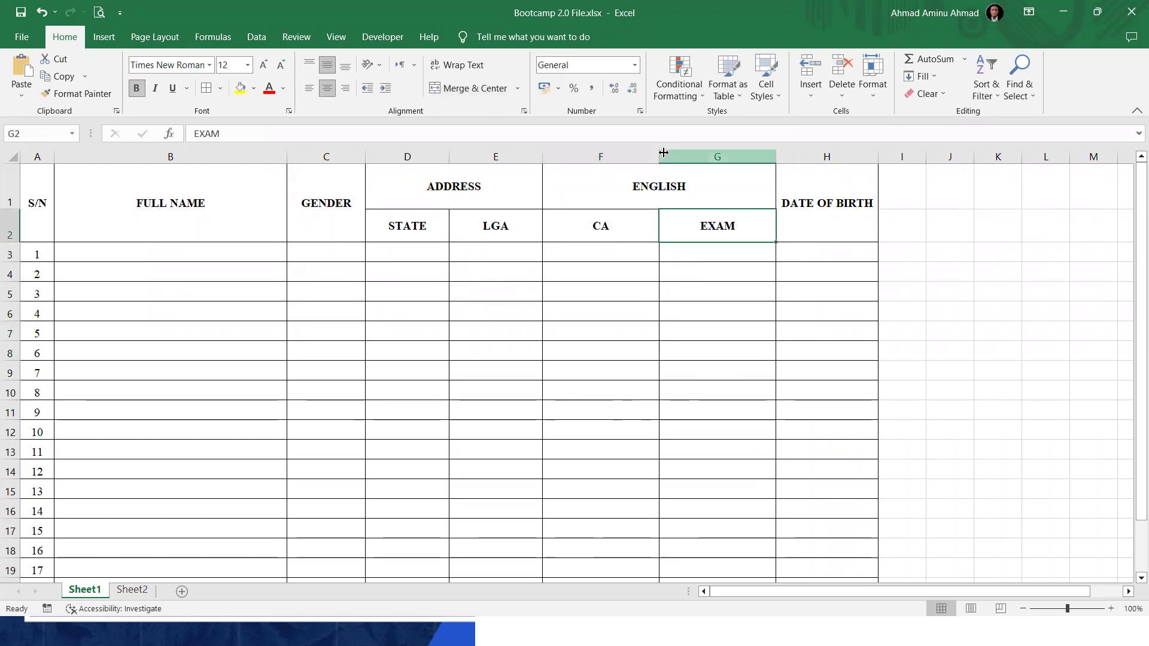
left_click_drag(646, 156, 595, 157)
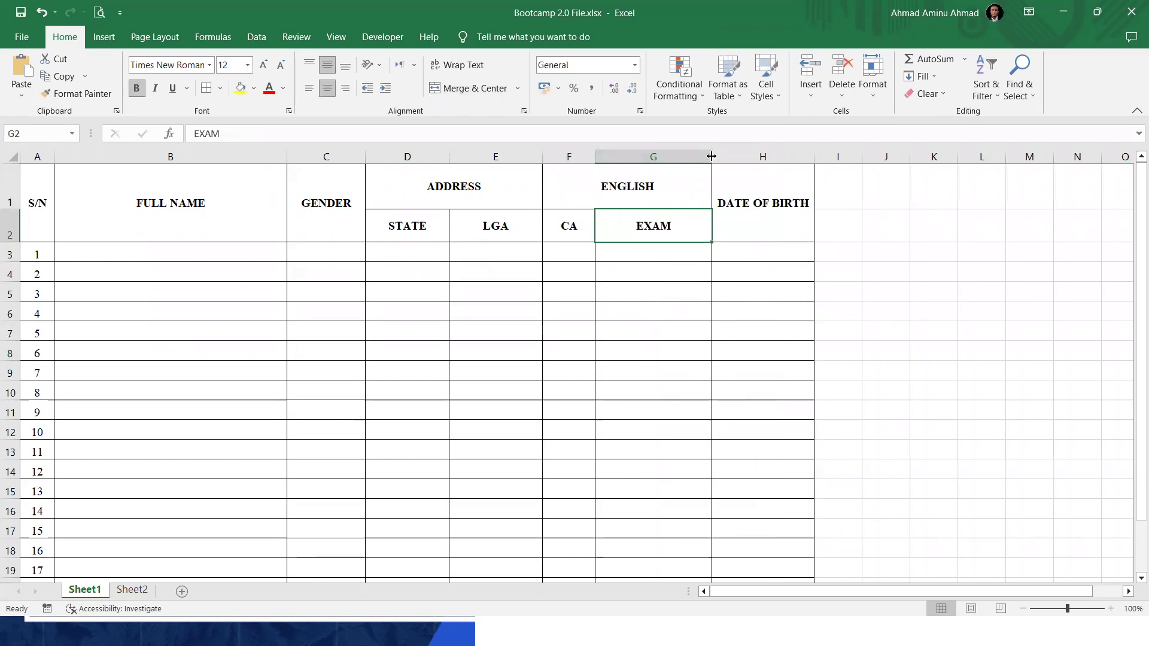
left_click_drag(679, 163, 649, 161)
Review the ENGLISH header with its CA and EXAM columns and the neighbouring DATE OF BIRTH header
left_click(598, 181)
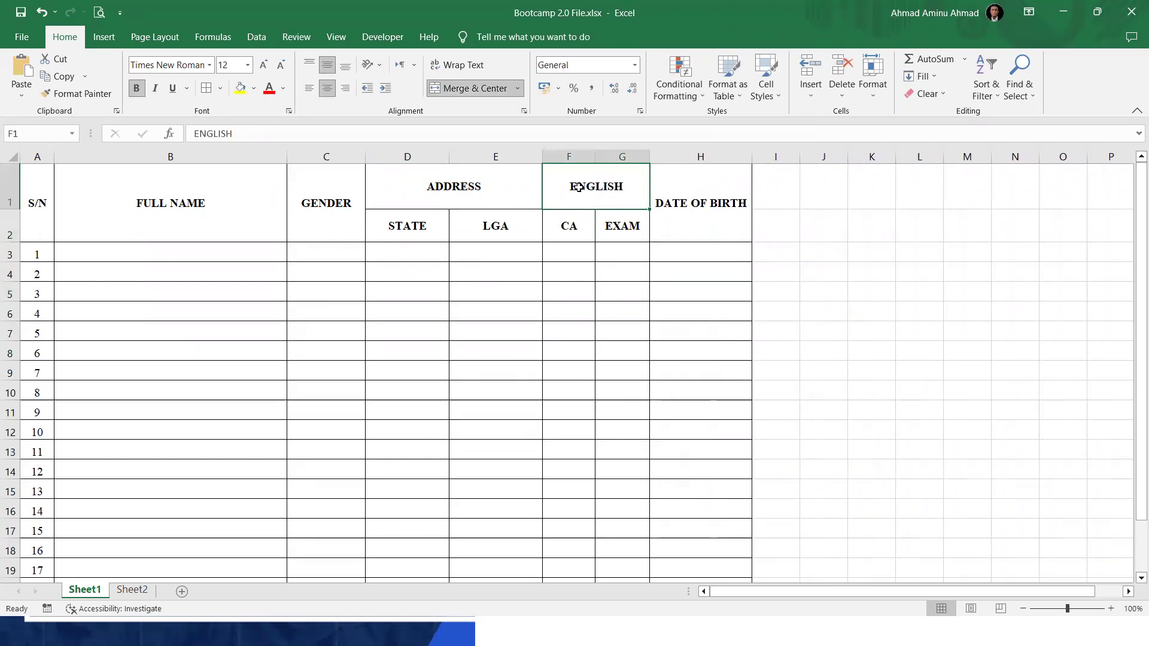
left_click(565, 225)
left_click(626, 226)
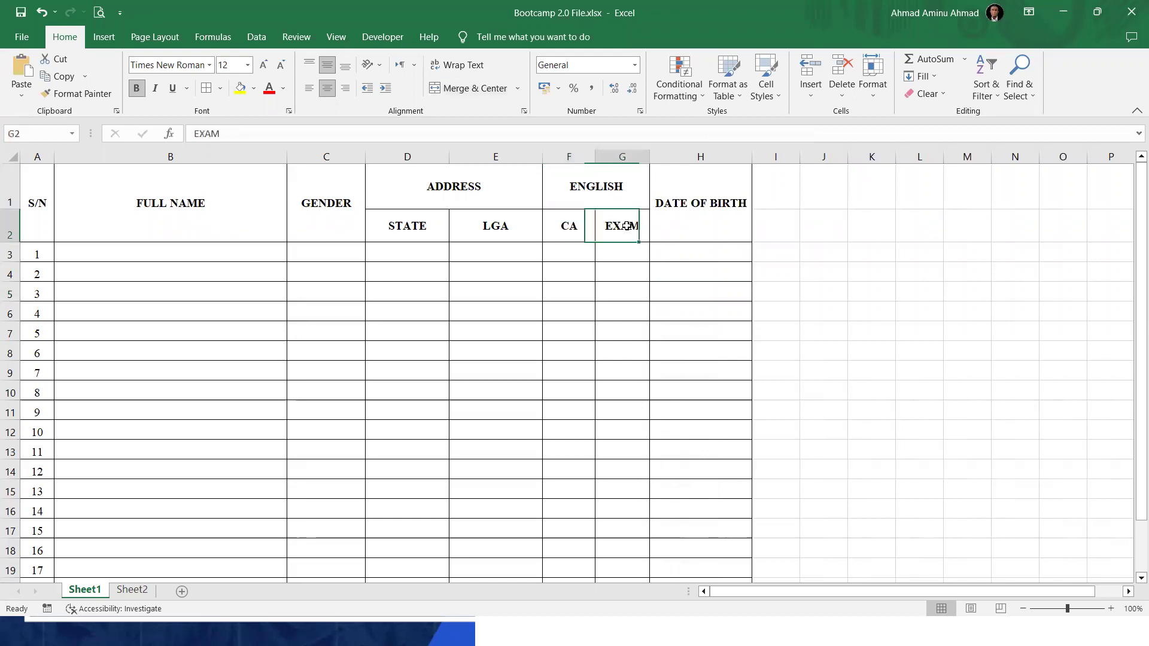
left_click_drag(599, 183, 544, 121)
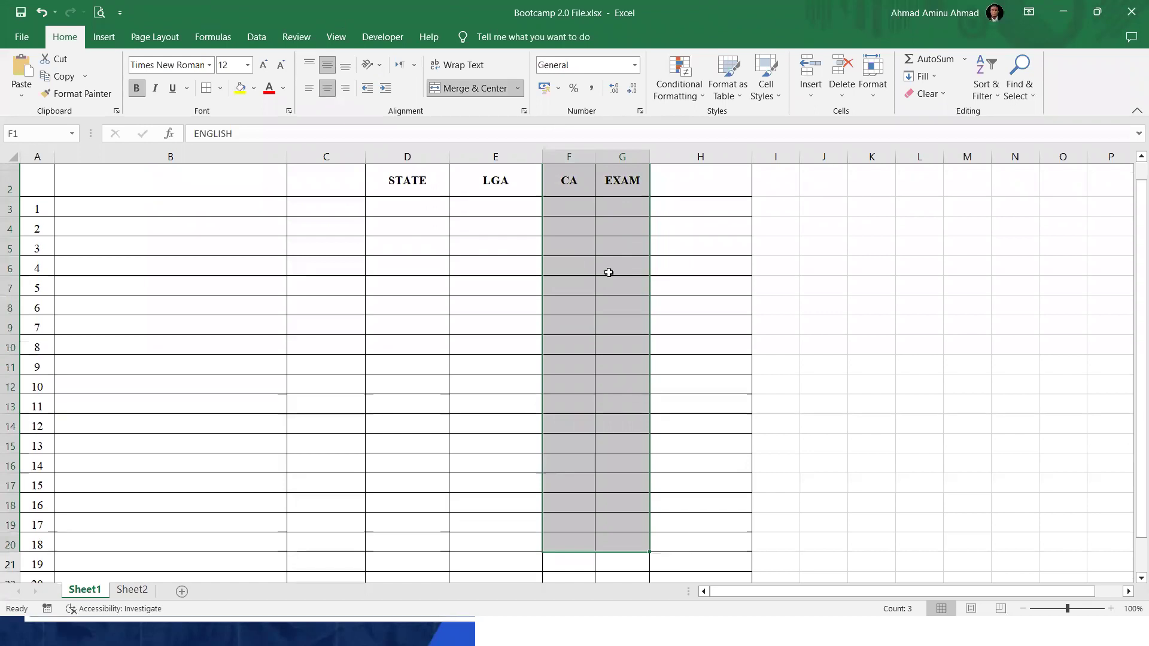
scroll(597, 193, "up", 1)
left_click_drag(597, 194, 614, 239)
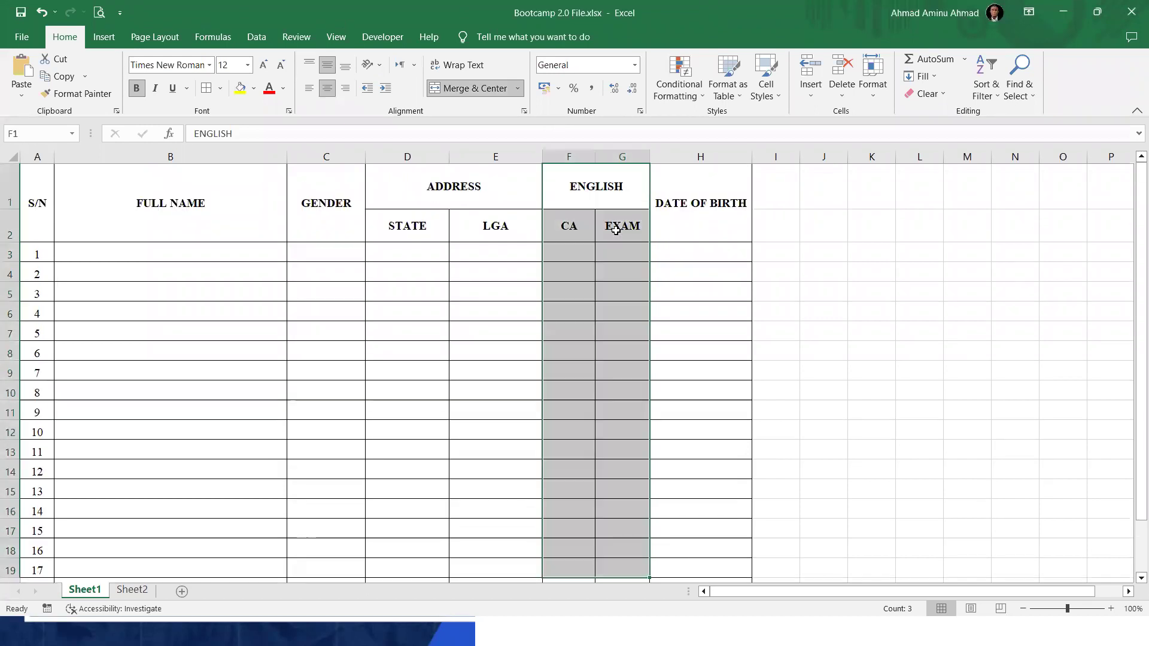
left_click(614, 239)
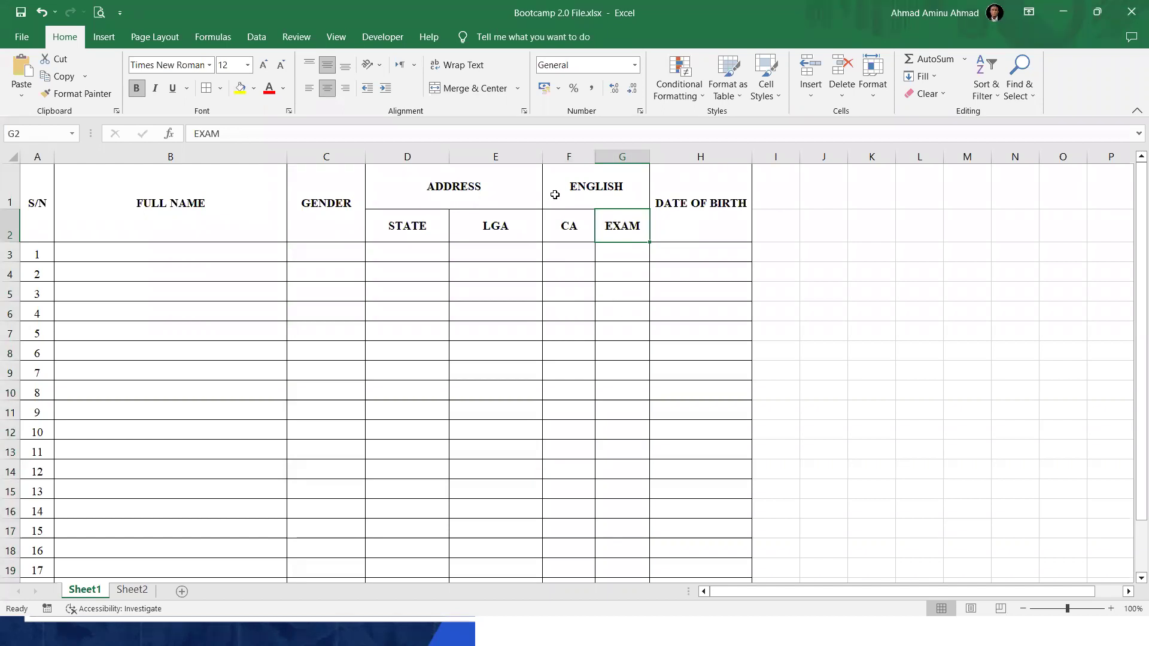
left_click(605, 276)
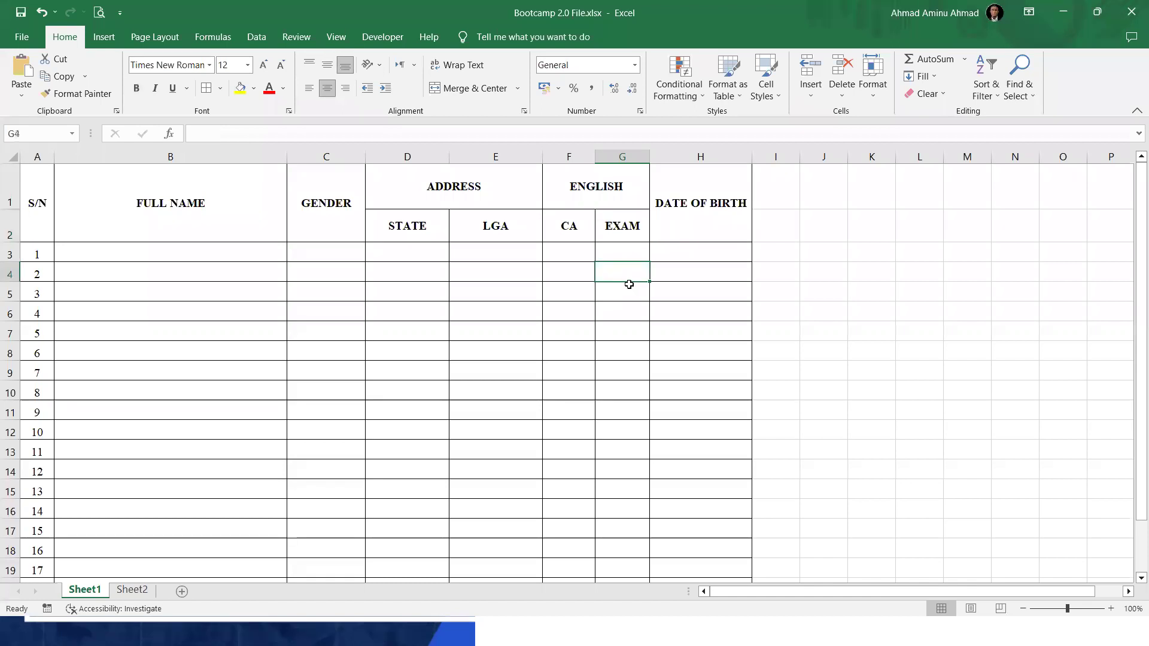
left_click(704, 223)
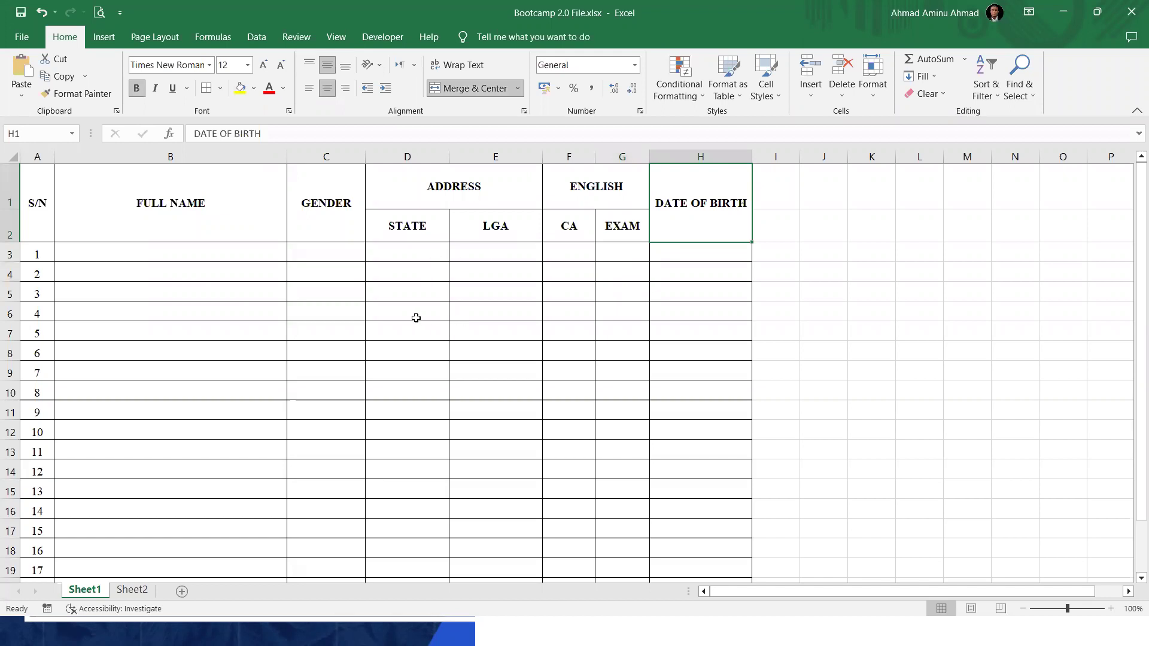
mouse_move(542, 153)
left_mouse_down()
mouse_move(485, 155)
mouse_move(543, 159)
left_mouse_up()
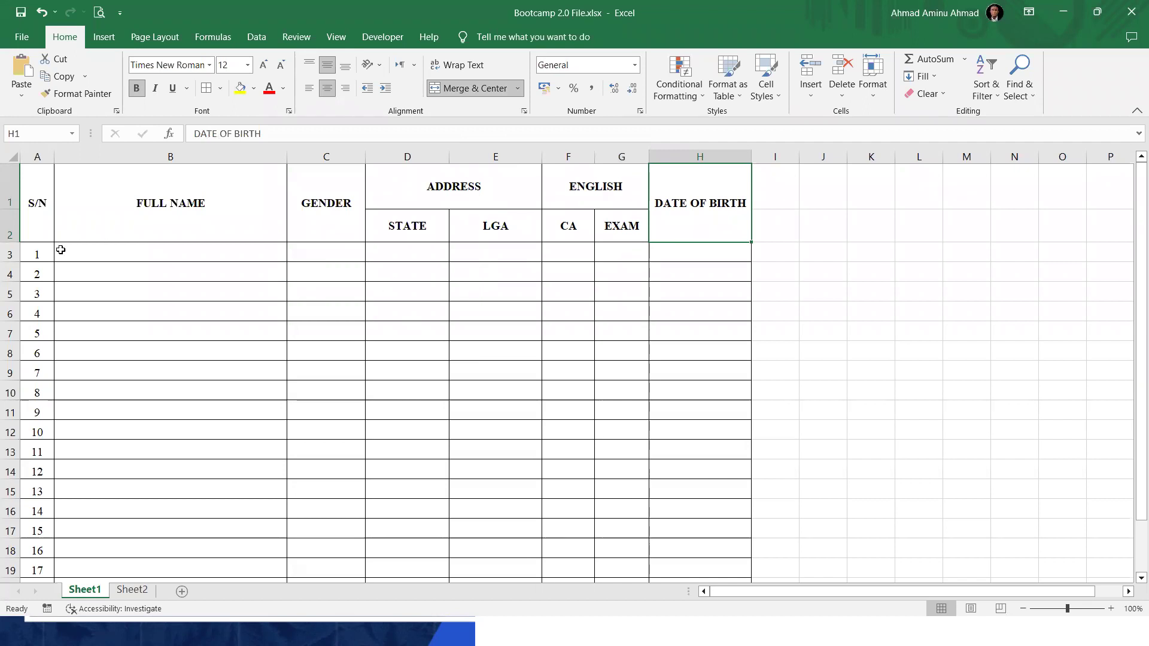
Examine every table header in turn from S/N to DATE OF BIRTH, including the sub-headers under ADDRESS and ENGLISH
left_click(29, 252)
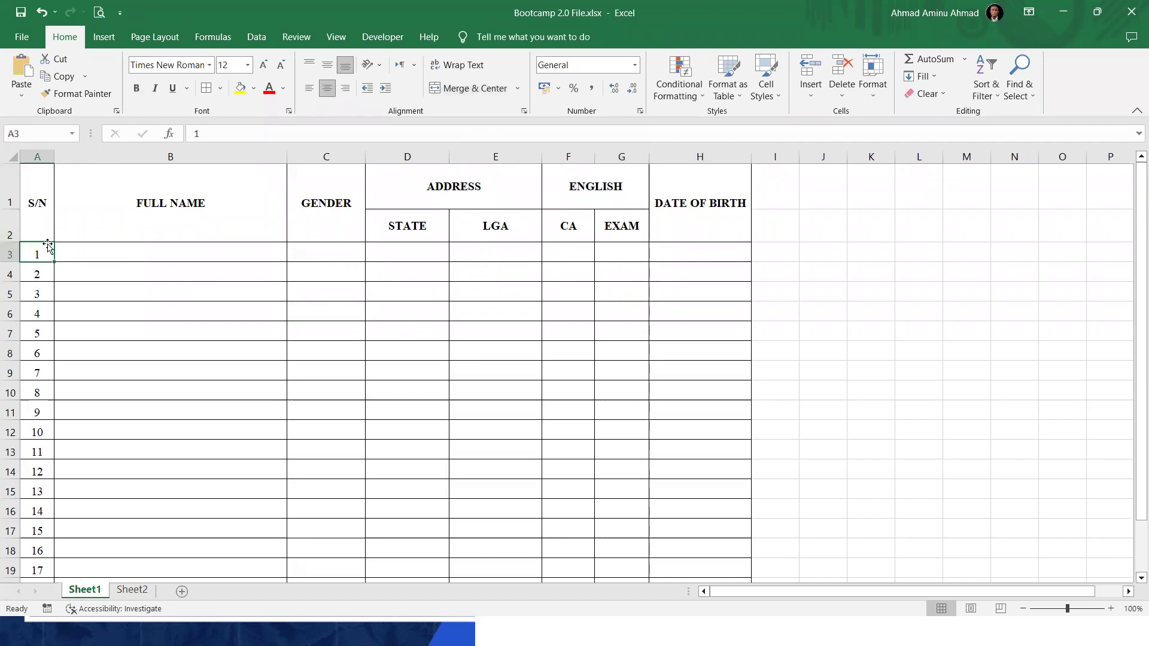
left_click(35, 228)
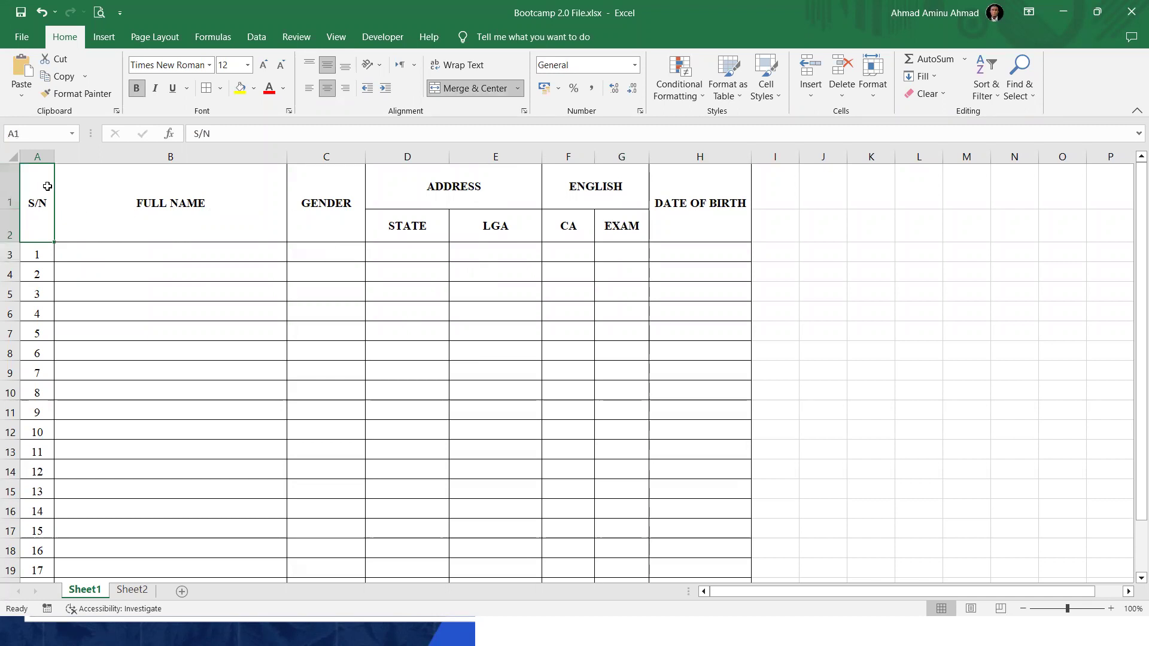
left_click(89, 183)
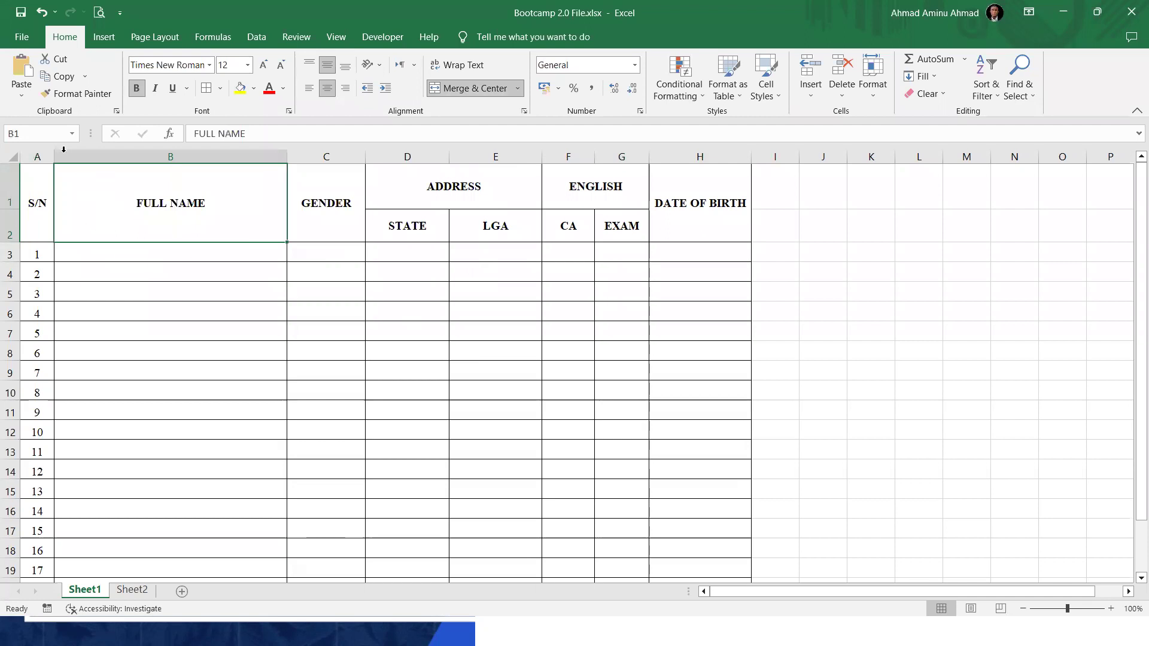
left_click(334, 199)
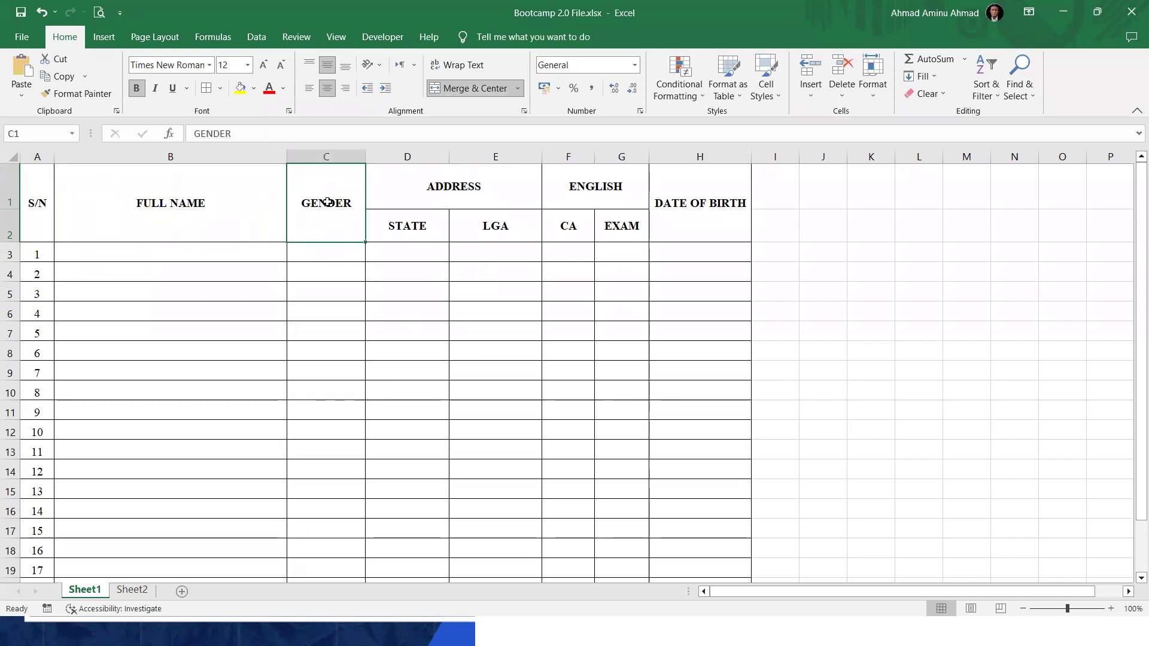
left_click(458, 193)
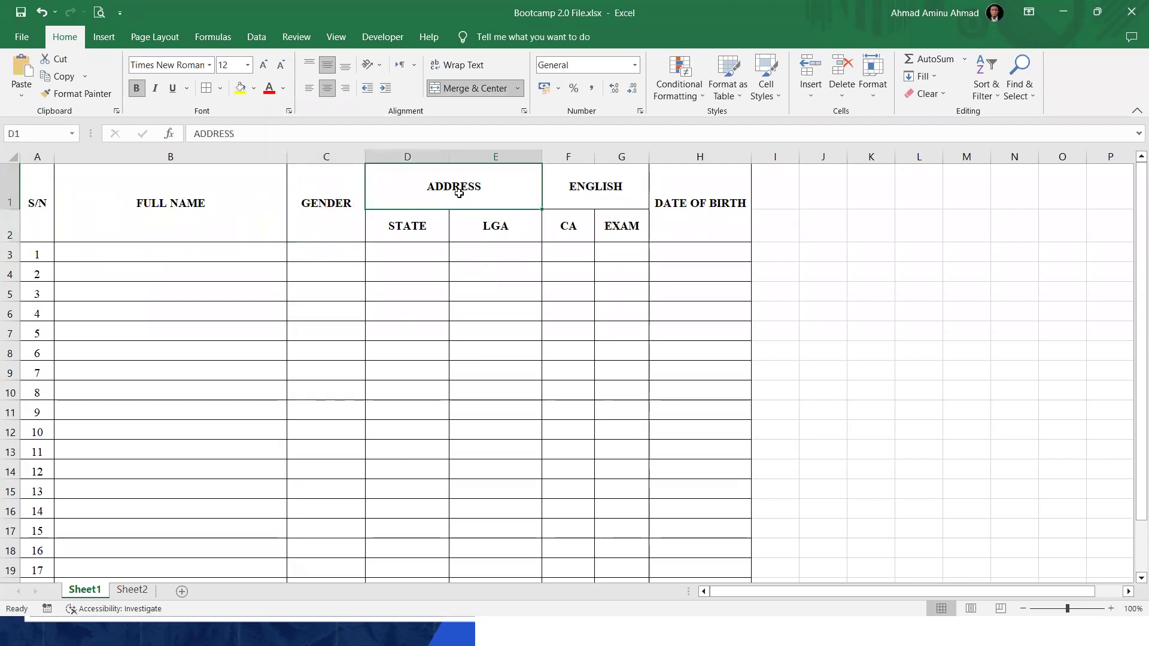
left_click(424, 229)
left_click(443, 177)
left_click(405, 230)
left_click(447, 185)
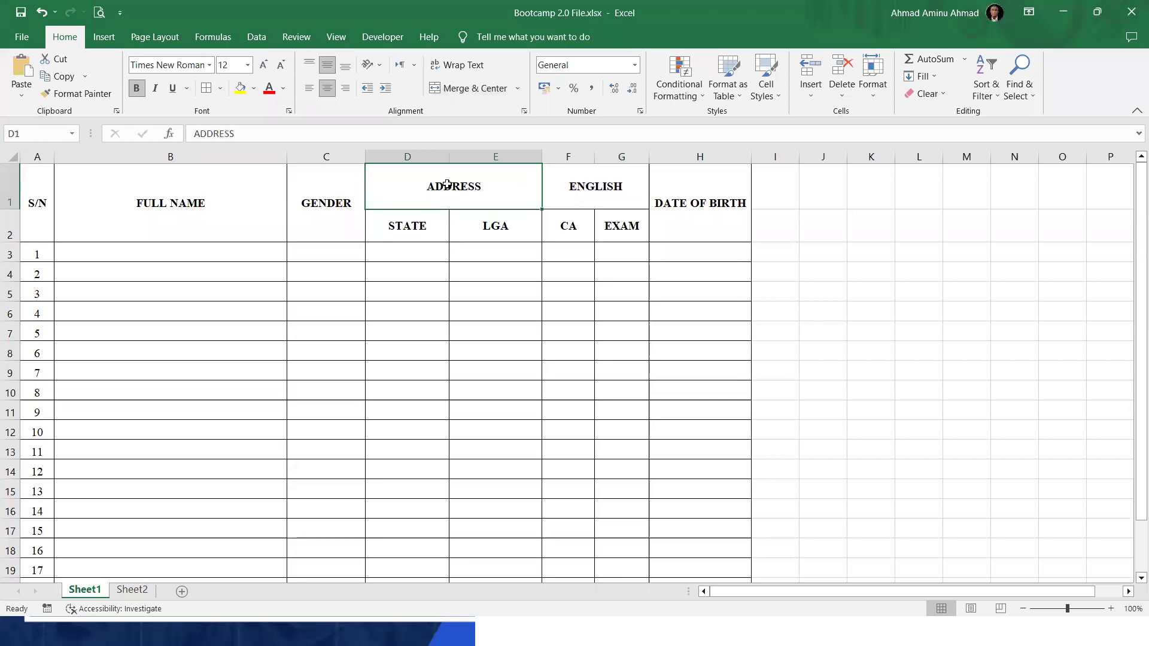
left_click(420, 227)
left_click(462, 226)
left_click(579, 186)
left_click(573, 220)
left_click(629, 225)
left_click(689, 186)
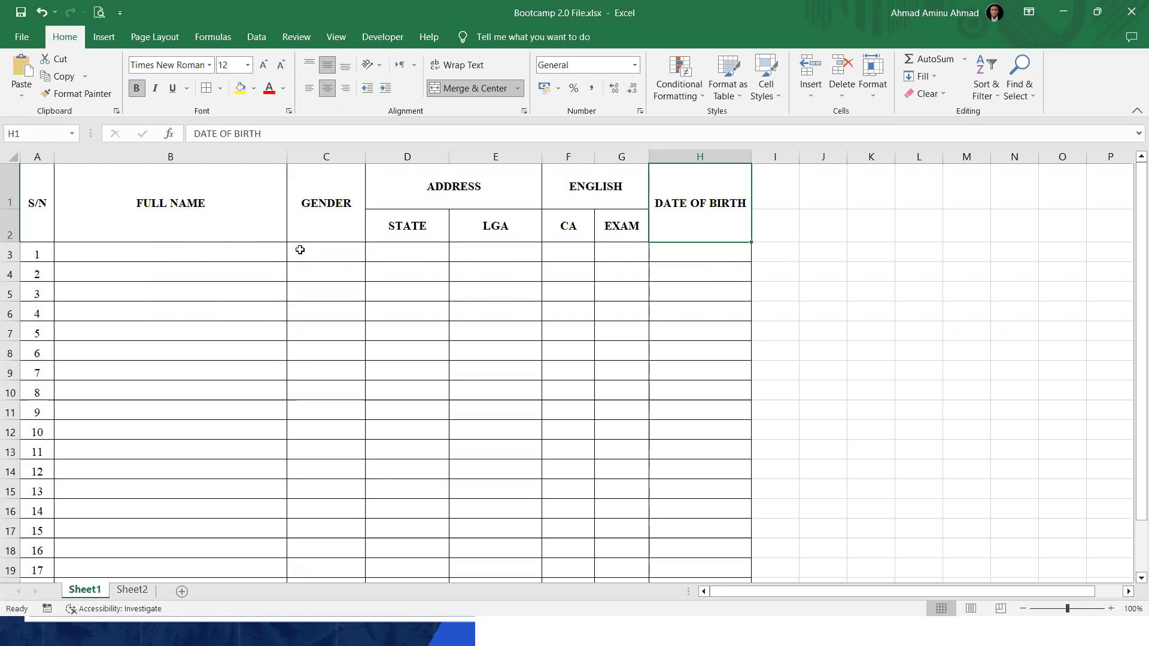
Insert a blank row above the table's header rows and go to its first cell, A1
left_click(10, 195)
right_click(10, 197)
key("Escape")
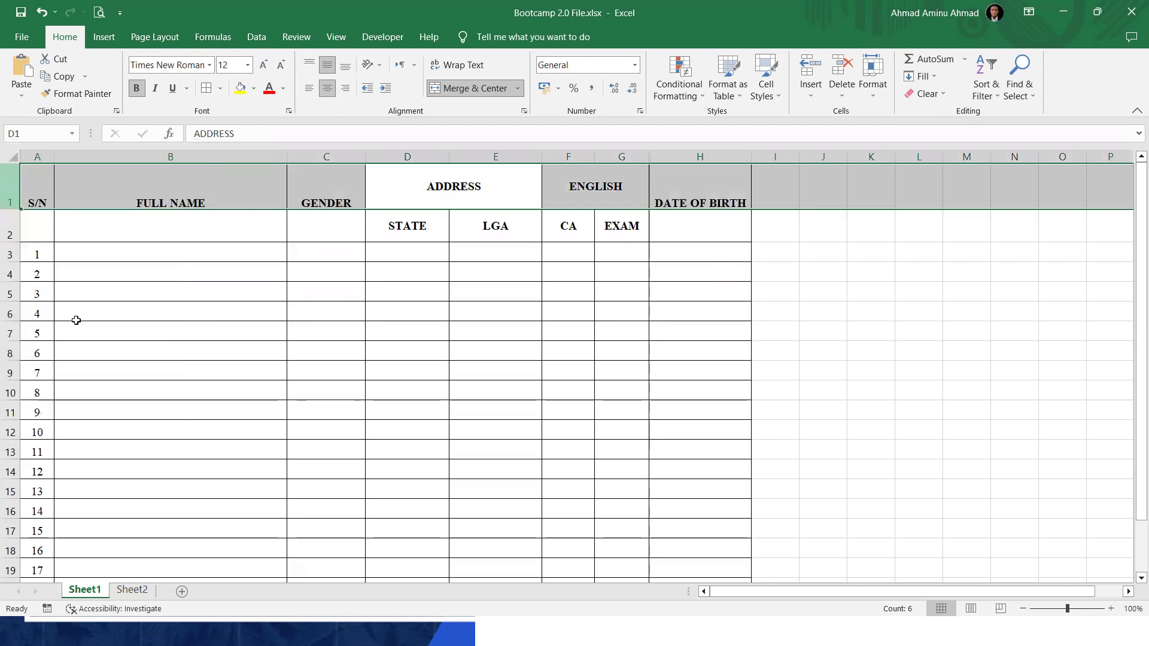
key("ctrl+shift+plus")
key("ctrl+Home")
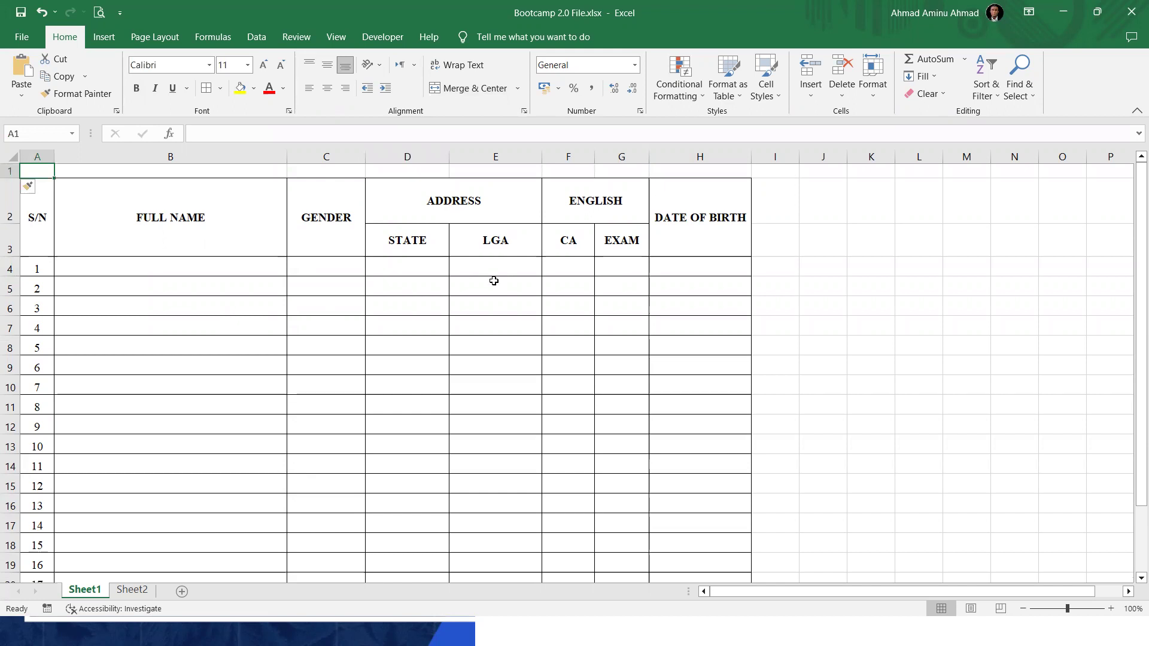
Enter the title 2023/2024 LIST OF PARTICIPANTS OF DATA ANALYTICS BOOTCAMP in cell A1
type("202")
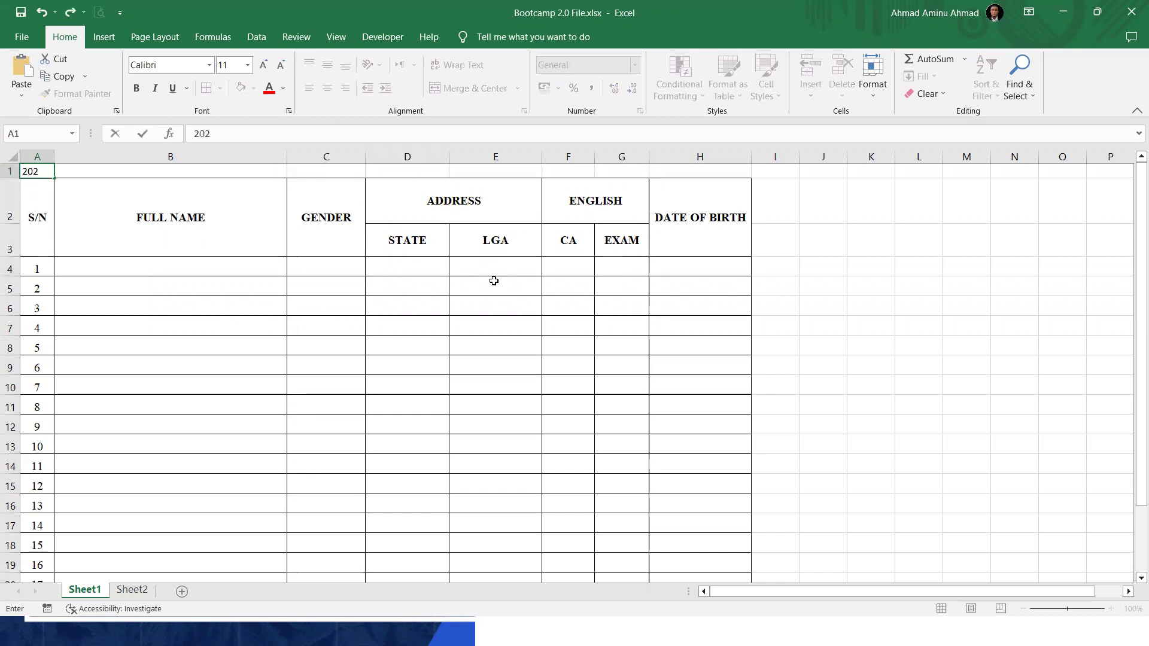
type("3/2024")
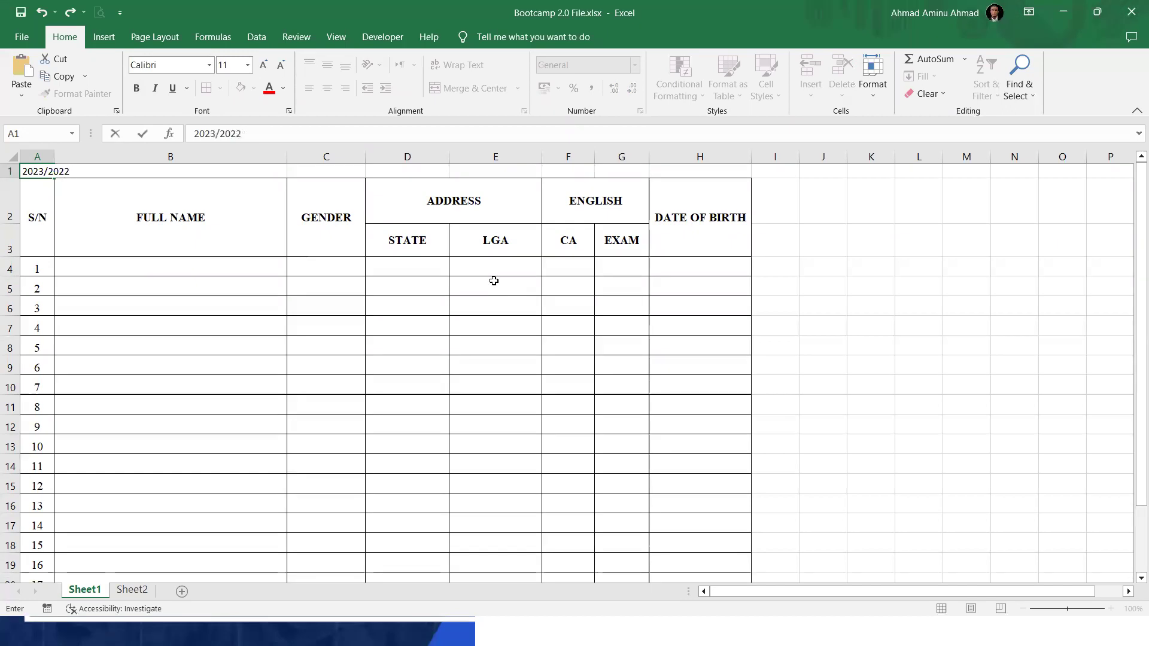
type(" LIST OF PAR")
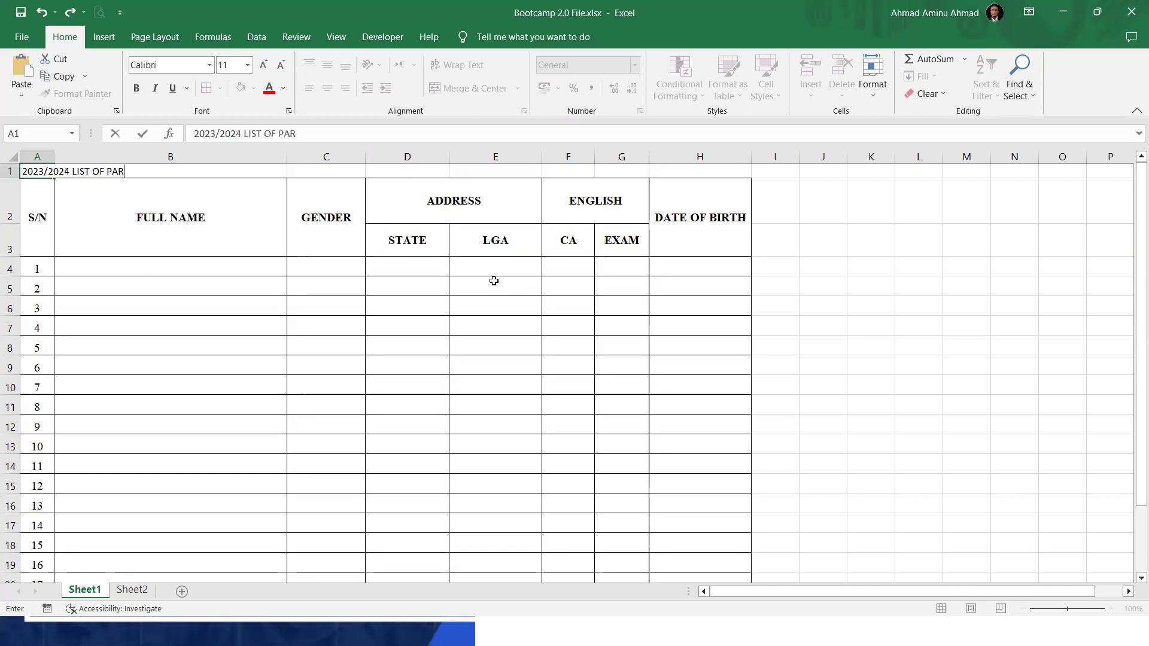
type("TICIPANTS OF ")
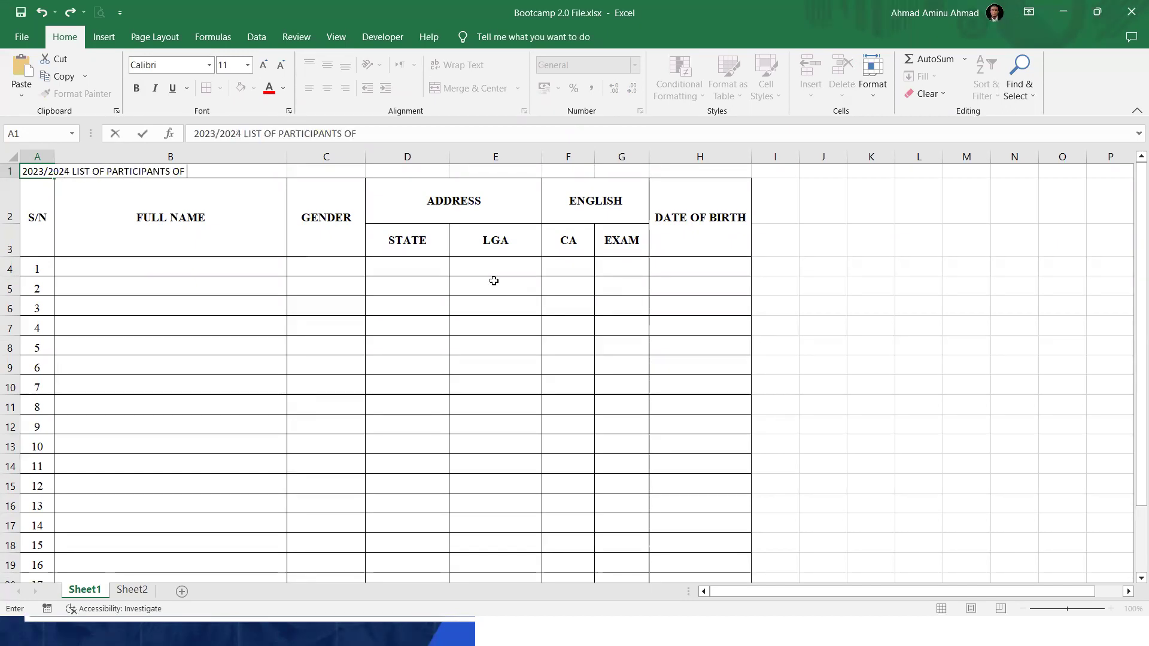
type("DATA ANL")
key("BackSpace")
type("ALYTIC")
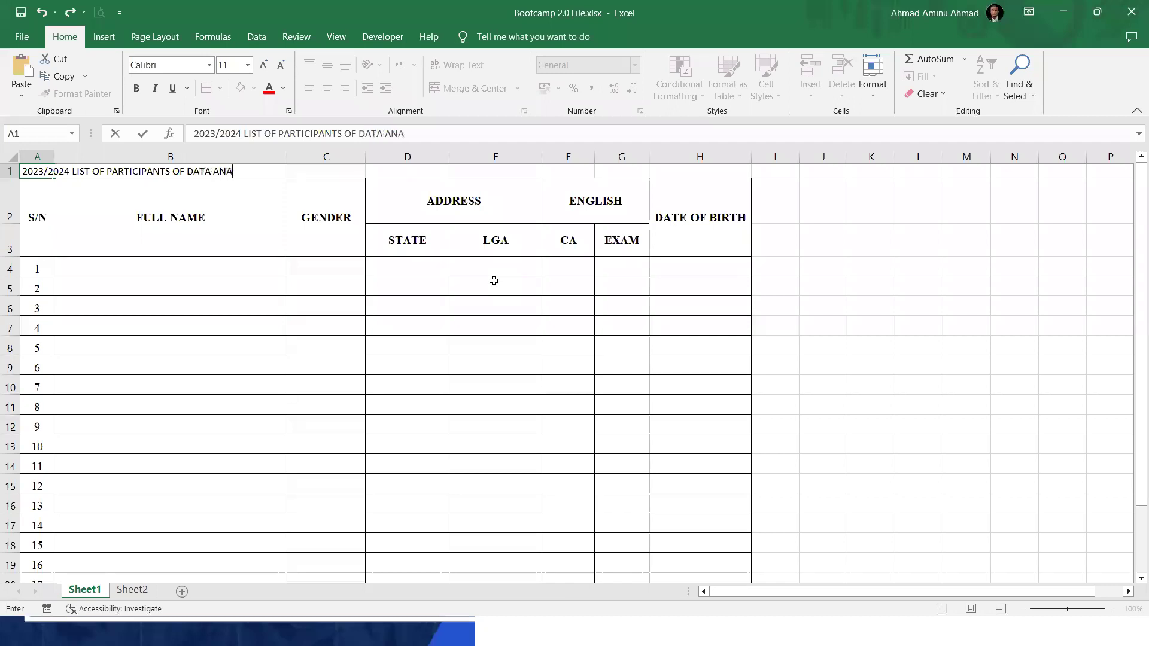
key("BackSpace")
key("BackSpace")
key("BackSpace")
key("BackSpace")
key("BackSpace")
key("BackSpace")
type("ALYTICS BOOTCAMP")
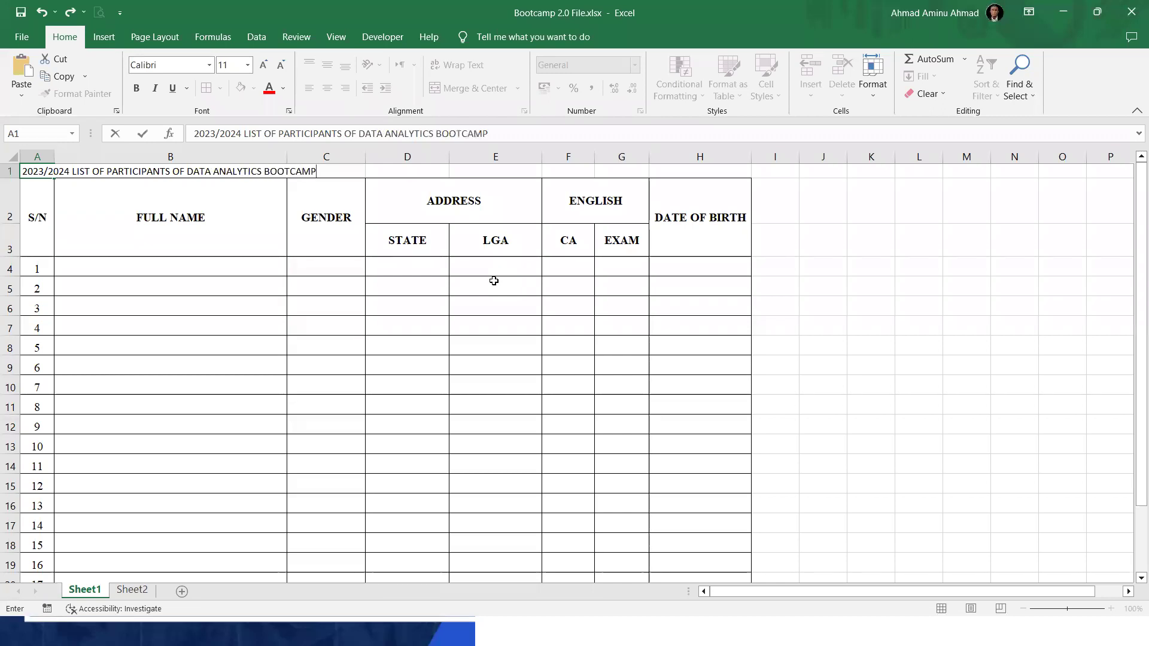
key("Return")
left_click(348, 263)
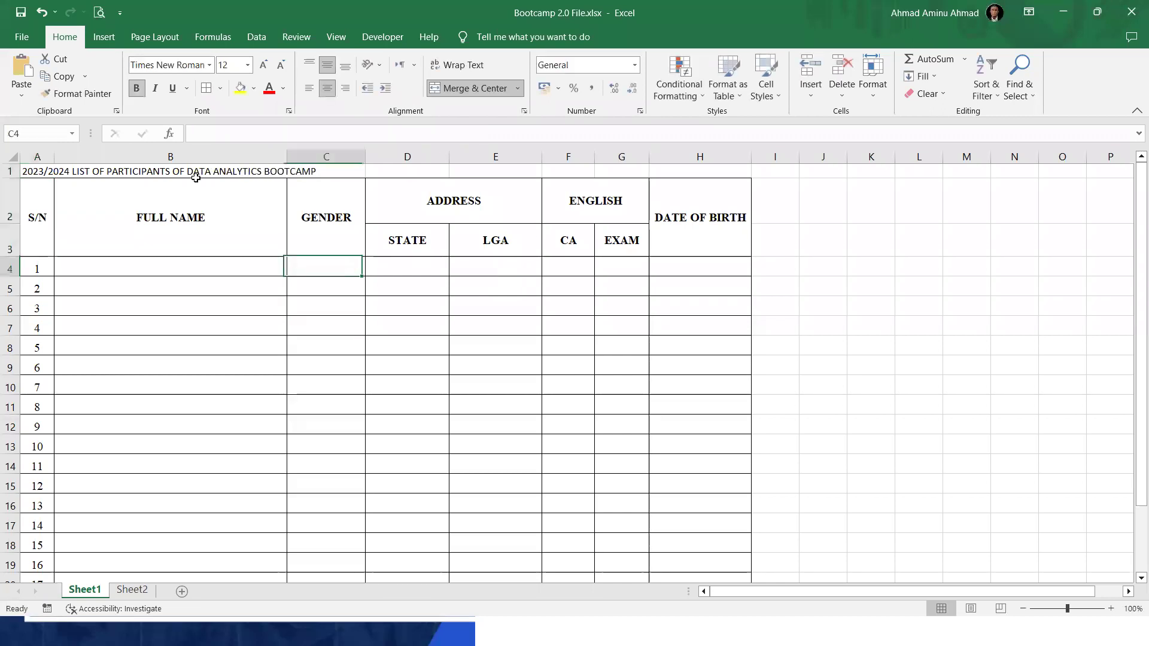
Check the cells the title spans in row 1, and increase that row's height
left_click(37, 173)
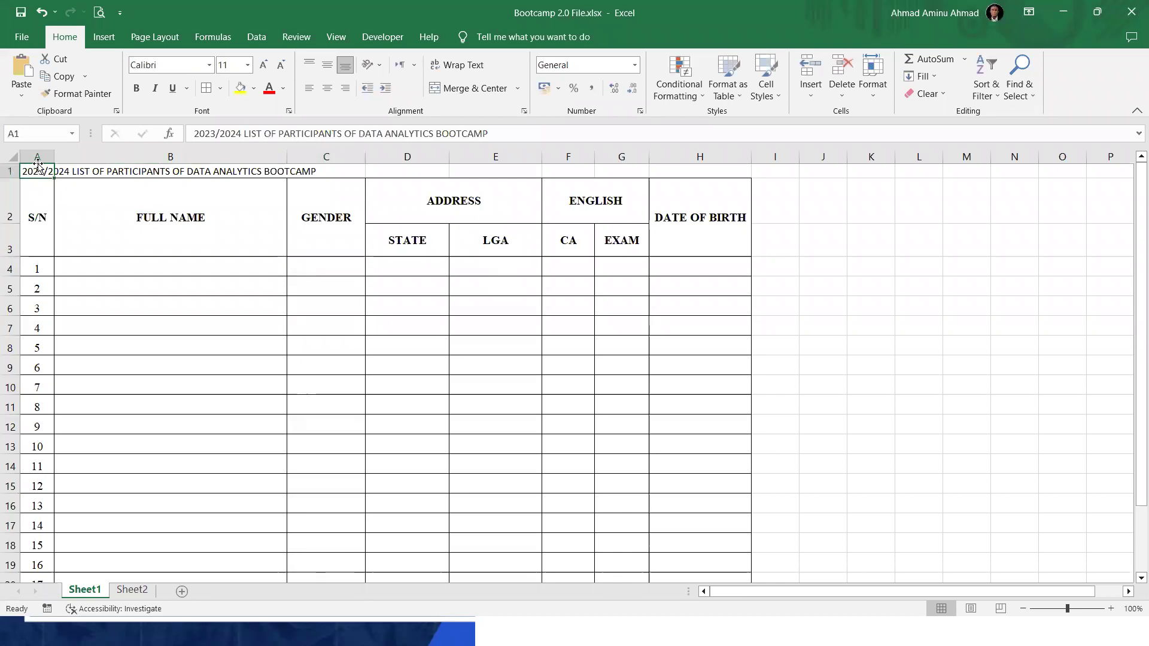
left_click(73, 171)
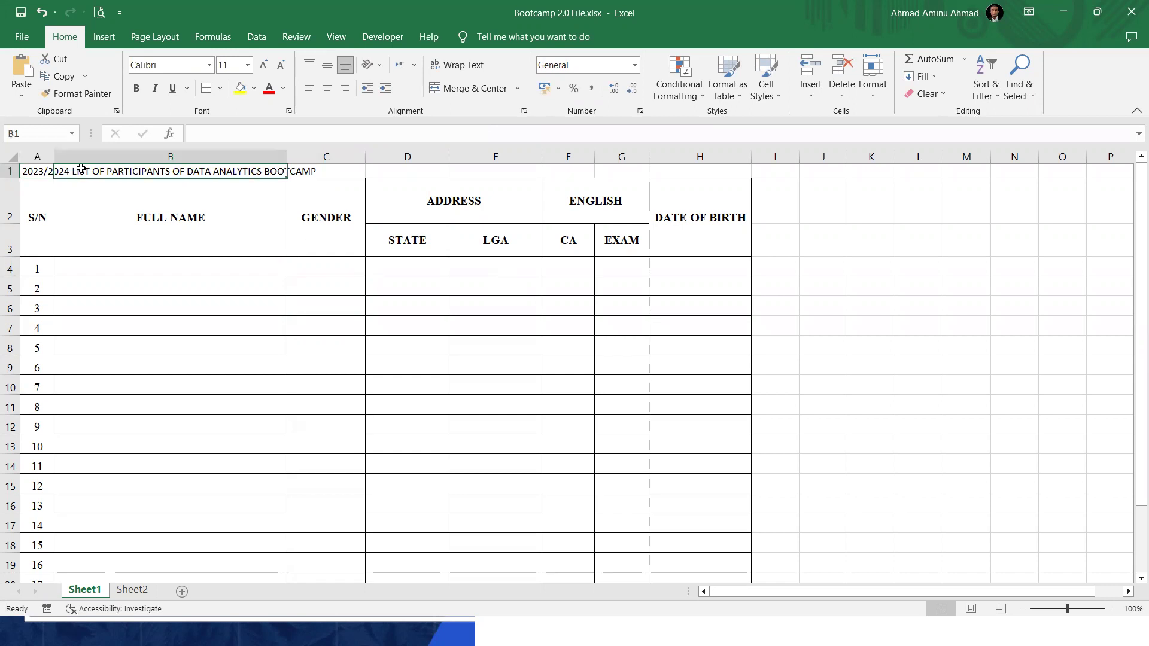
left_click(361, 168)
left_click(403, 173)
left_click(494, 163)
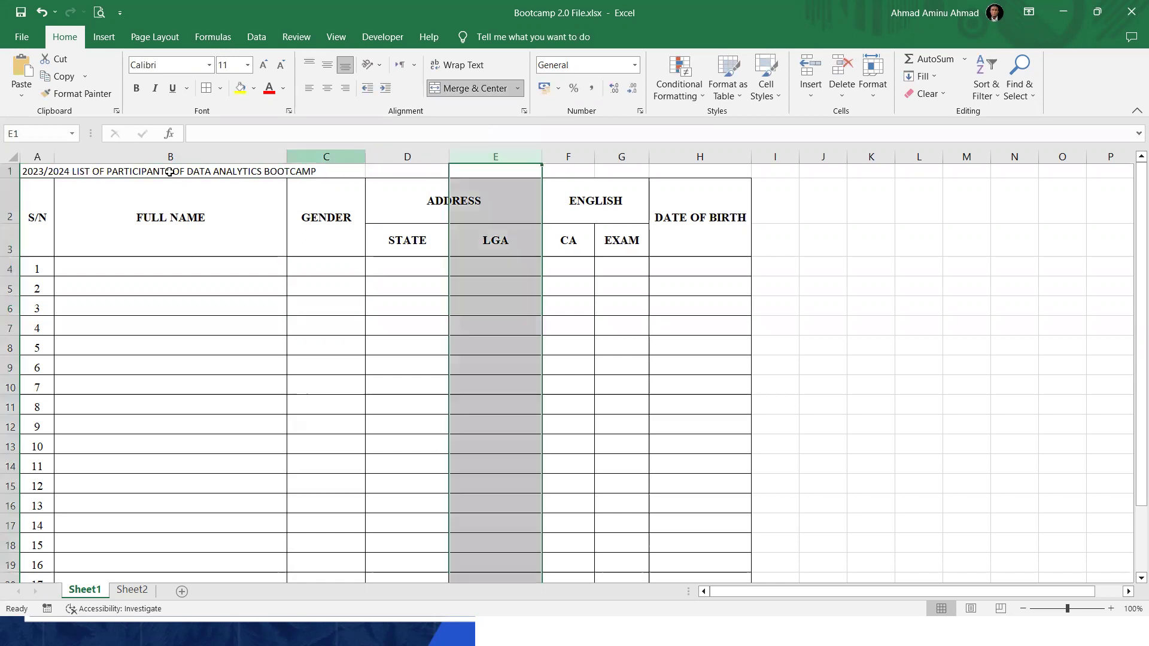
left_click(31, 172)
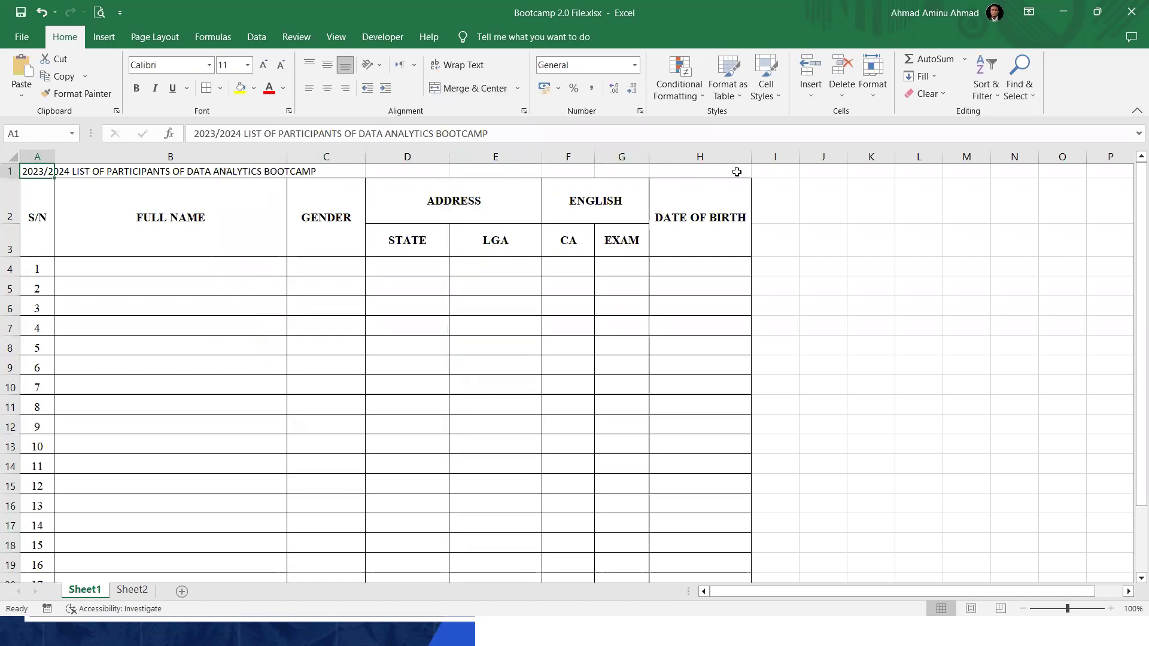
left_click_drag(10, 181, 9, 223)
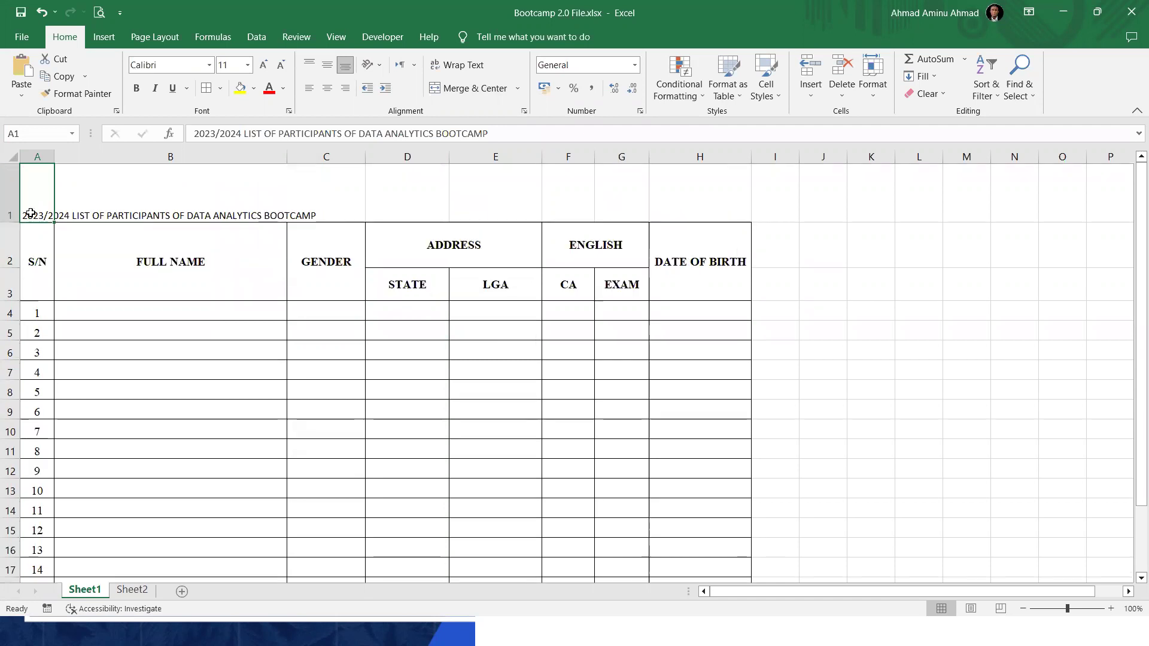
left_click(109, 201)
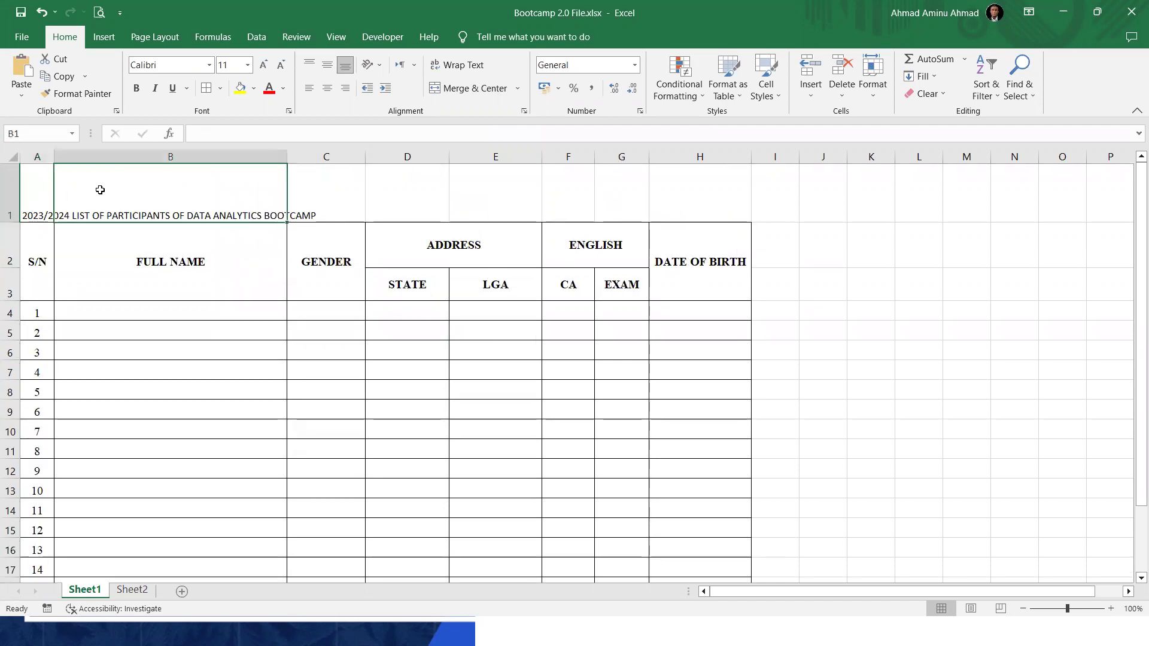
Merge and center the title across cells A1 to H1, and align it vertically to the middle
left_click_drag(26, 184, 712, 174)
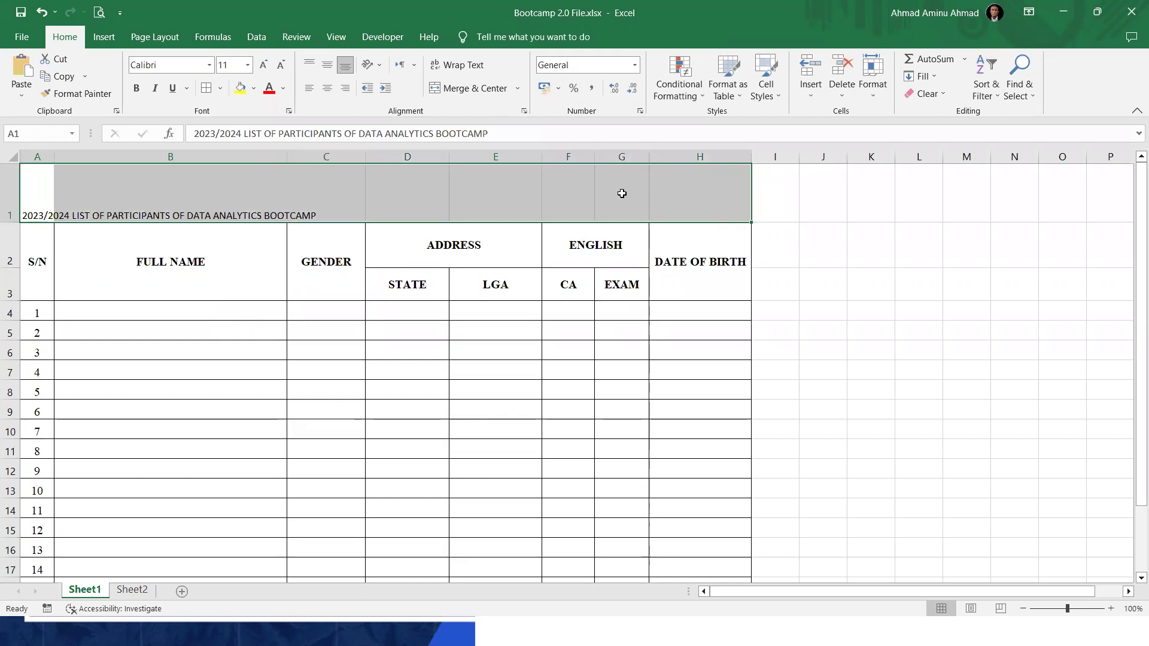
left_click(453, 88)
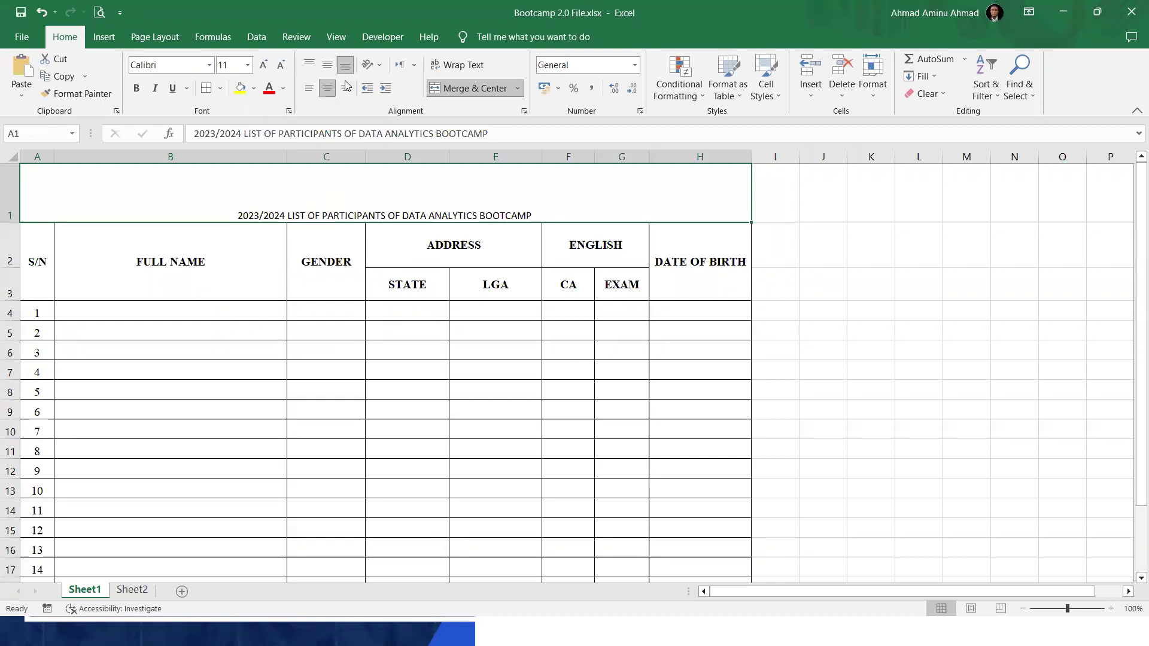
left_click(327, 66)
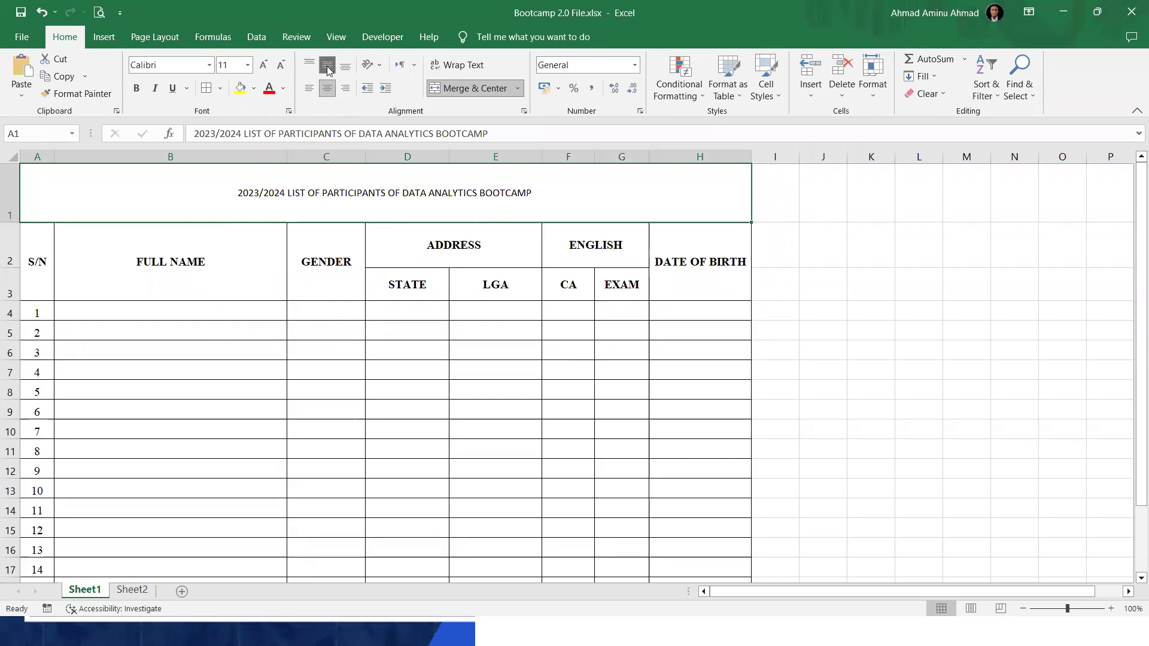
Format the title as bold, size 20, in the Times font
left_click(263, 65)
left_click(262, 64)
left_click(263, 64)
left_click(263, 64)
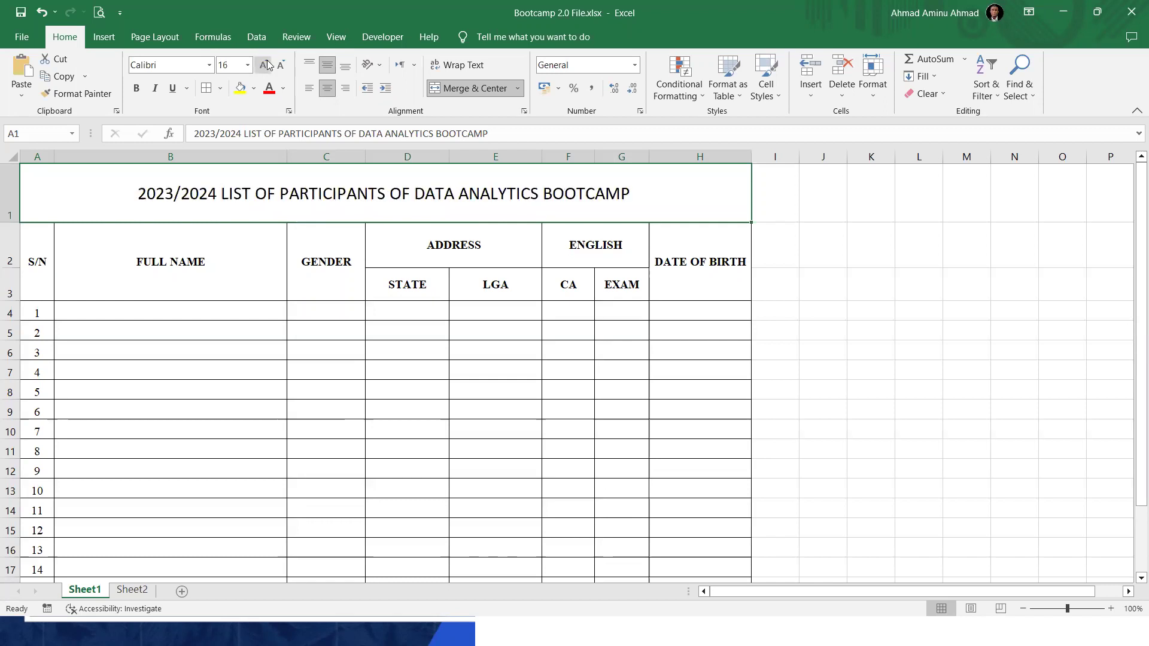
left_click(263, 64)
left_click(137, 88)
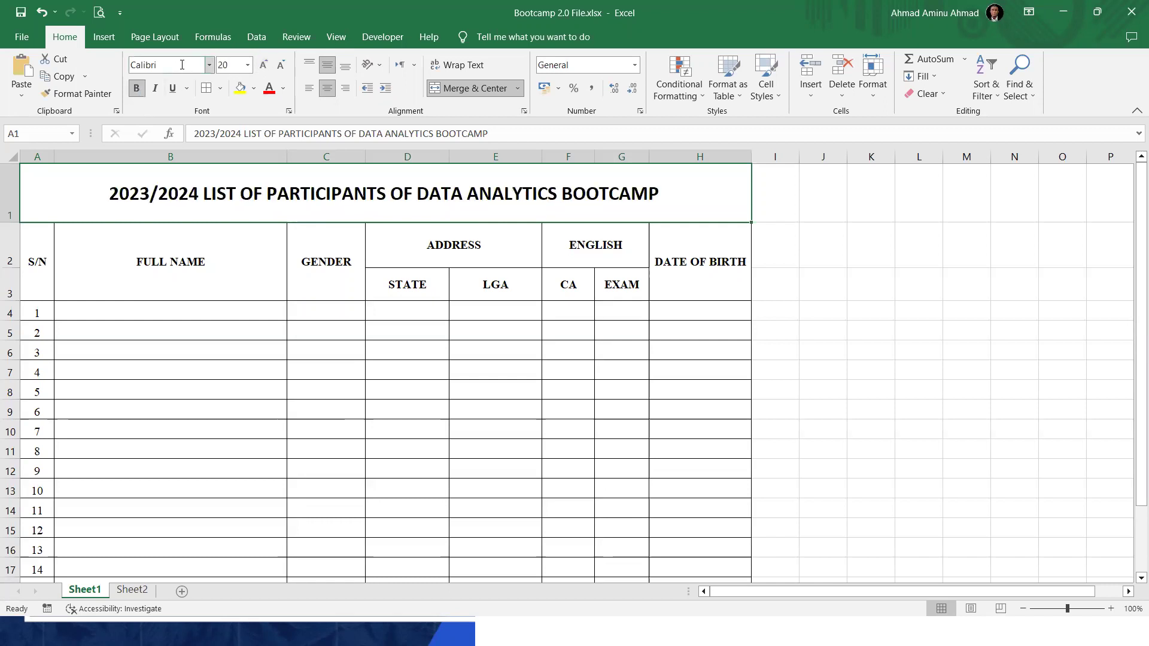
type("Times")
key("Return")
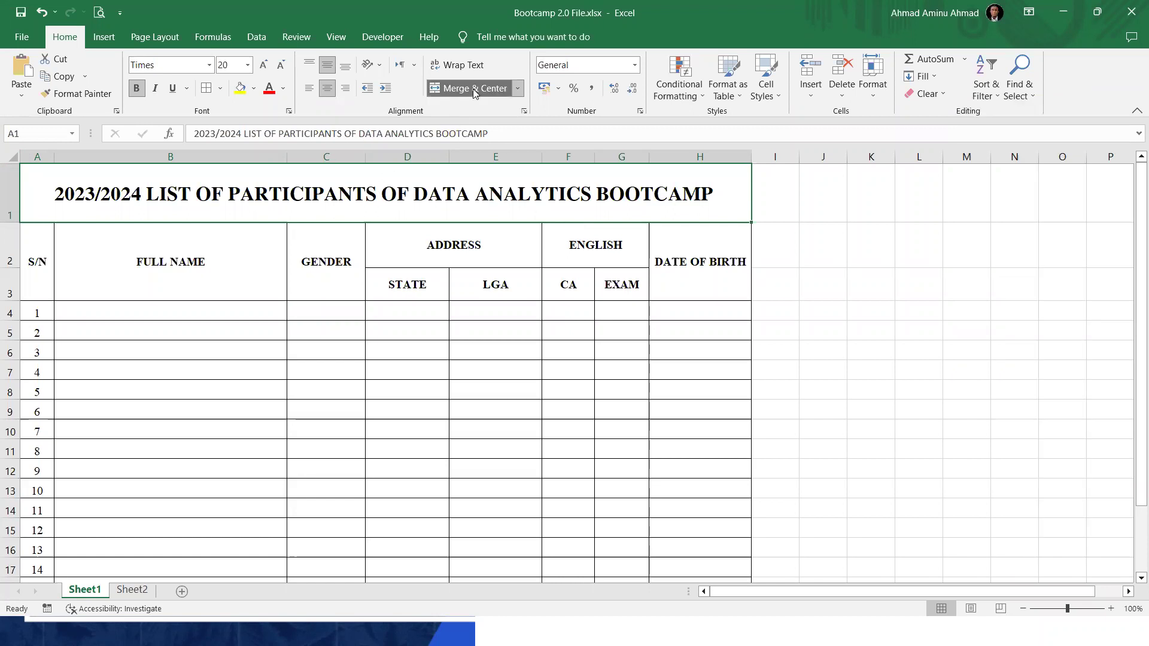
Unmerge the title row, try entering text in cell B1 beside the title, and clear that cell again
left_click(472, 89)
left_click(107, 201)
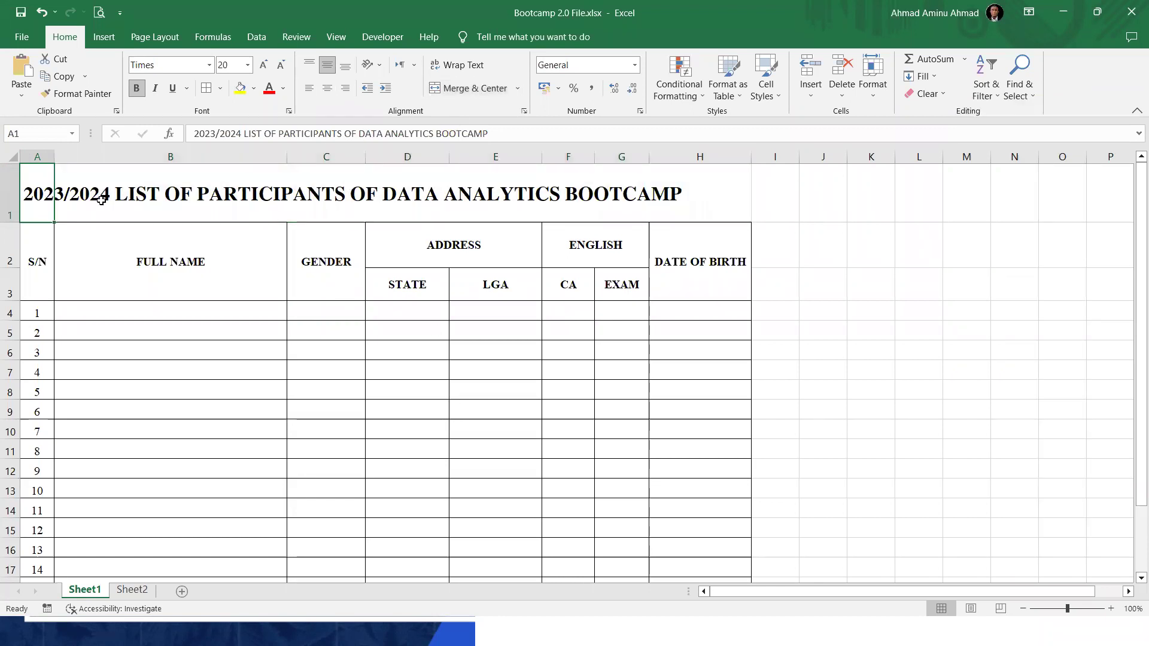
type("S")
key("Return")
left_click(126, 192)
key("BackSpace")
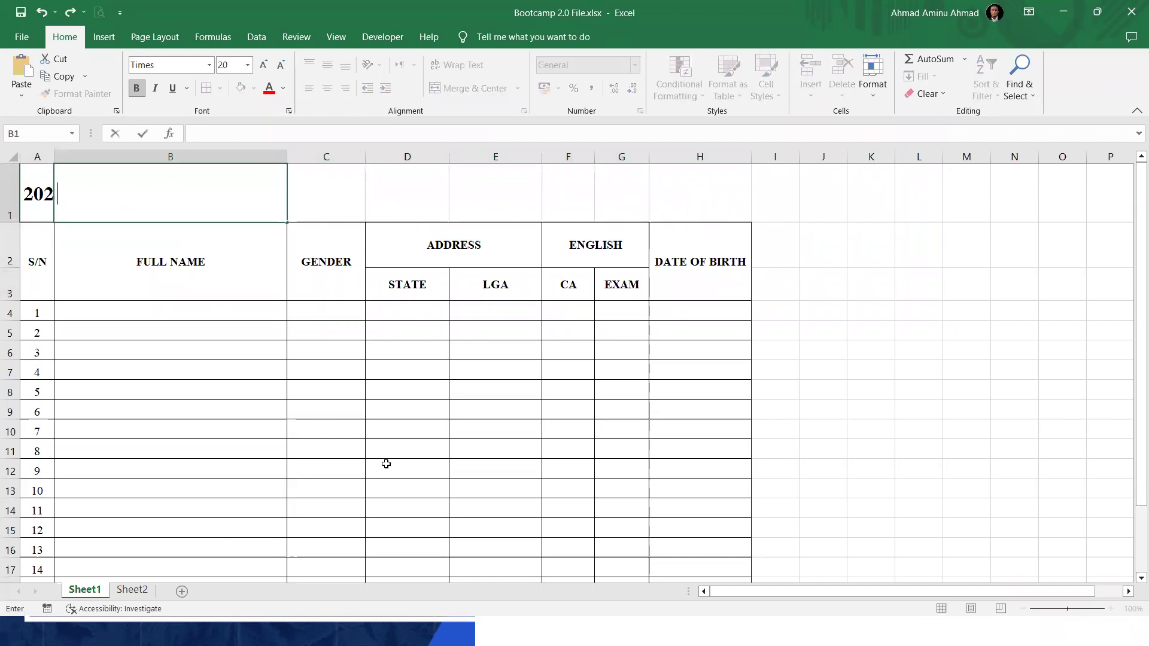
key("Return")
left_click(328, 389)
Merge and center the title across cells A1 to H1 again
left_click_drag(20, 180, 673, 182)
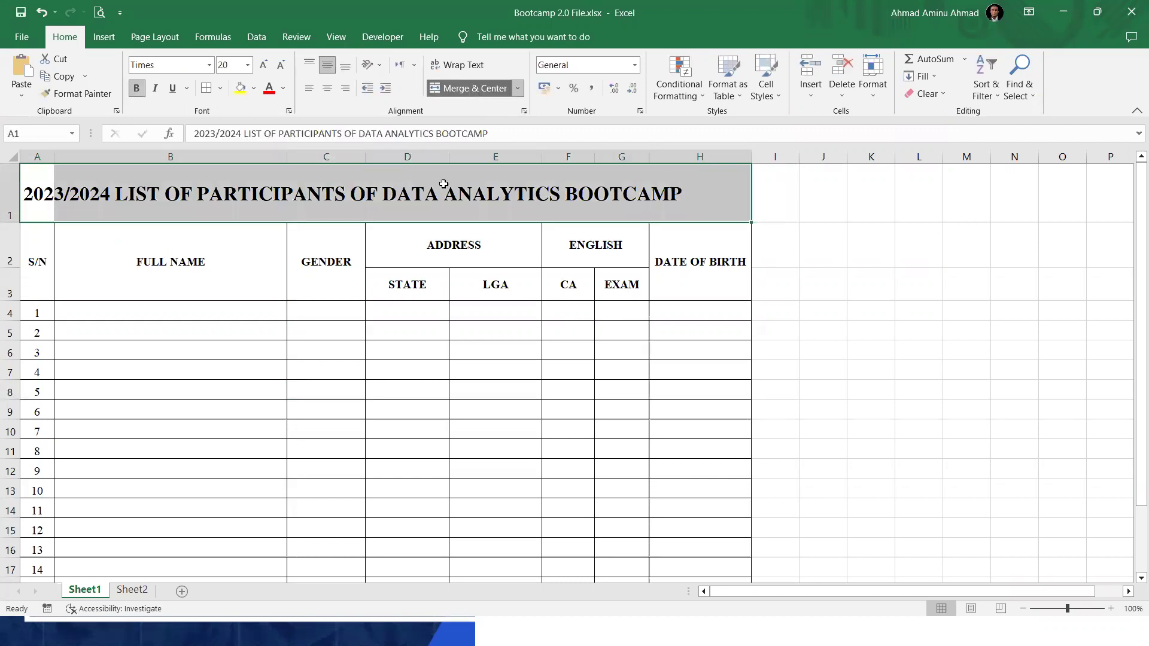
left_click(450, 88)
left_click(432, 406)
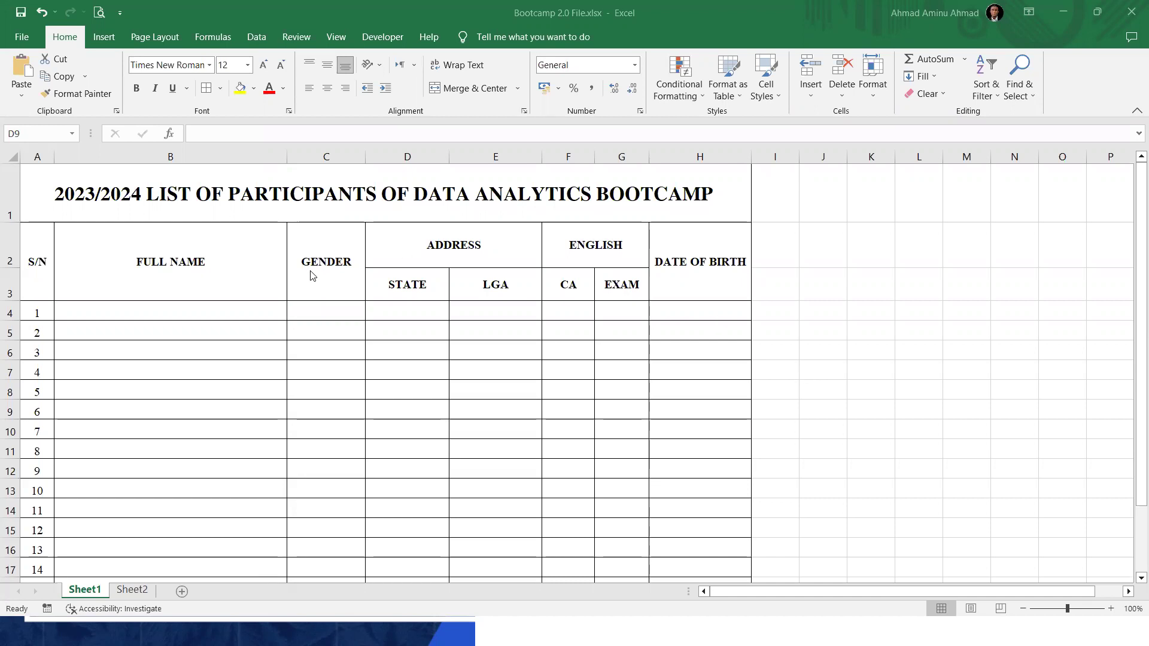
Unmerge the title row and select cell A1, which holds the title text
left_click(356, 200)
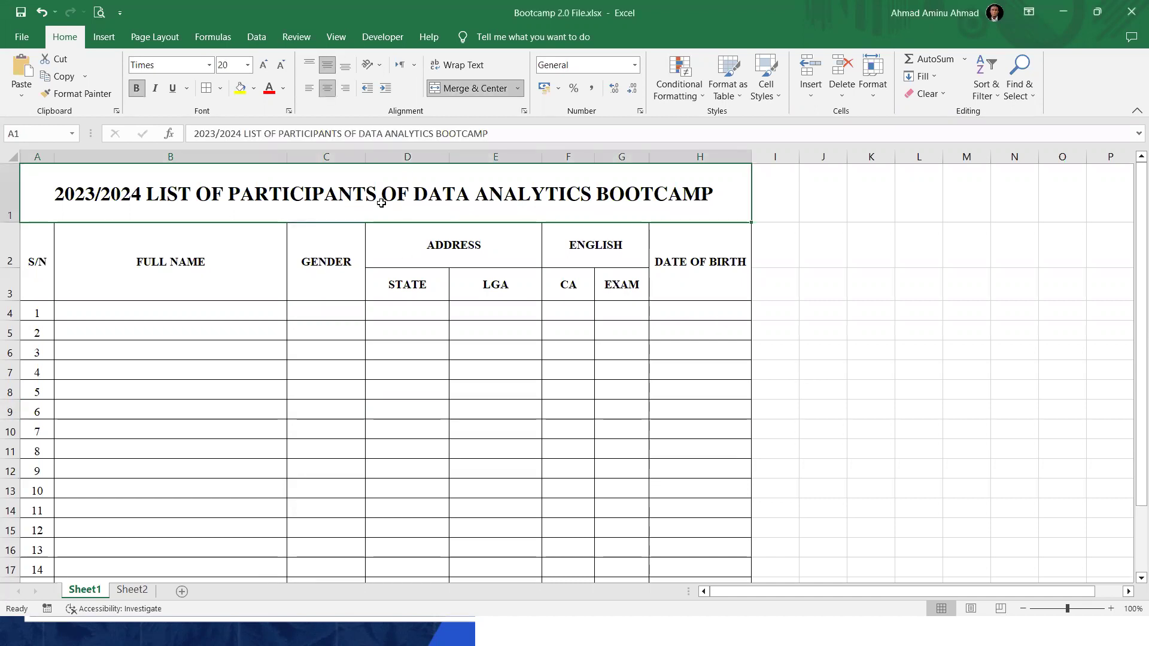
left_click(465, 89)
left_click(40, 193)
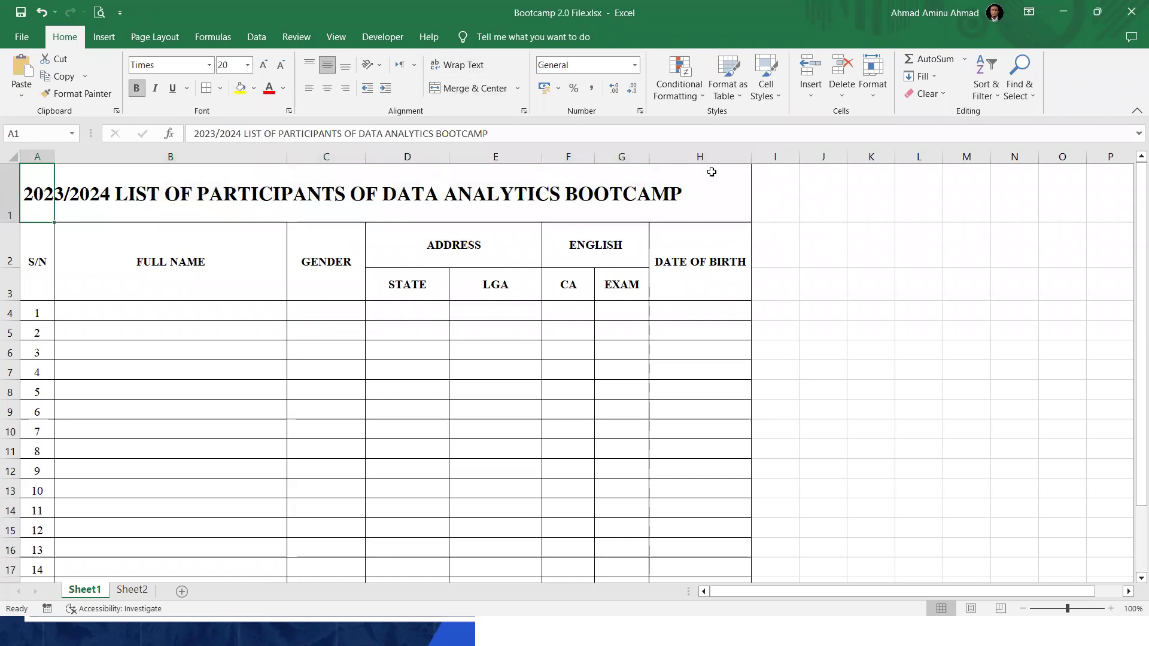
Try wrapping the title text in A1 with row 1's height auto-fitted to it, and revert both changes
left_click(460, 64)
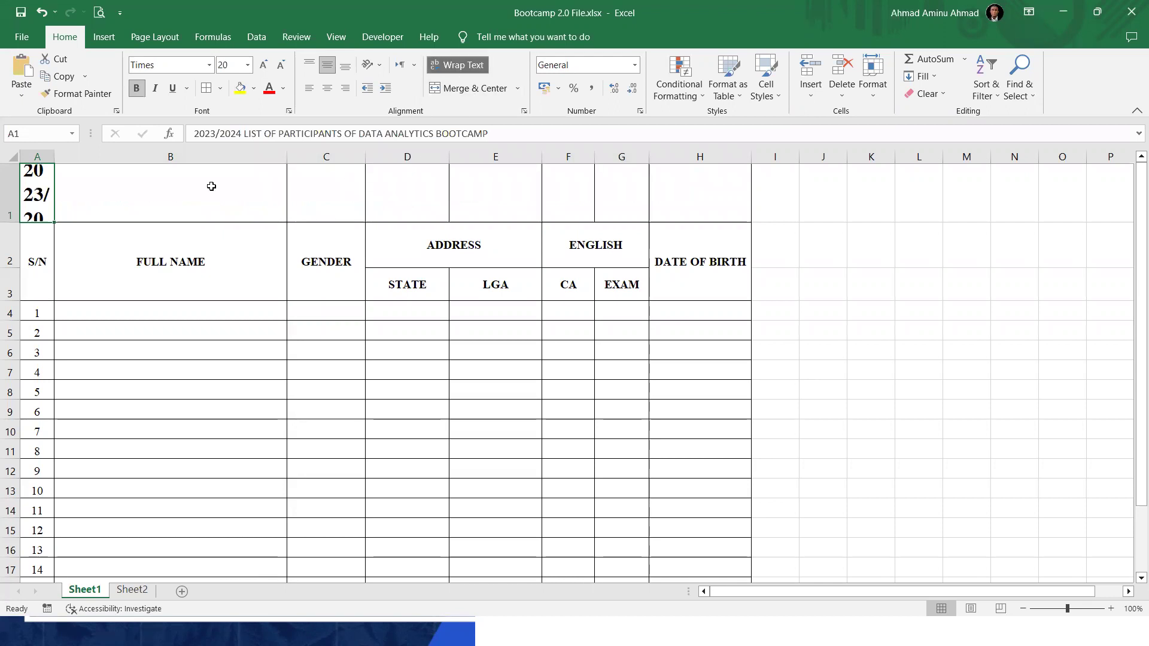
mouse_move(9, 222)
left_mouse_down()
mouse_move(8, 429)
mouse_move(9, 222)
left_mouse_up()
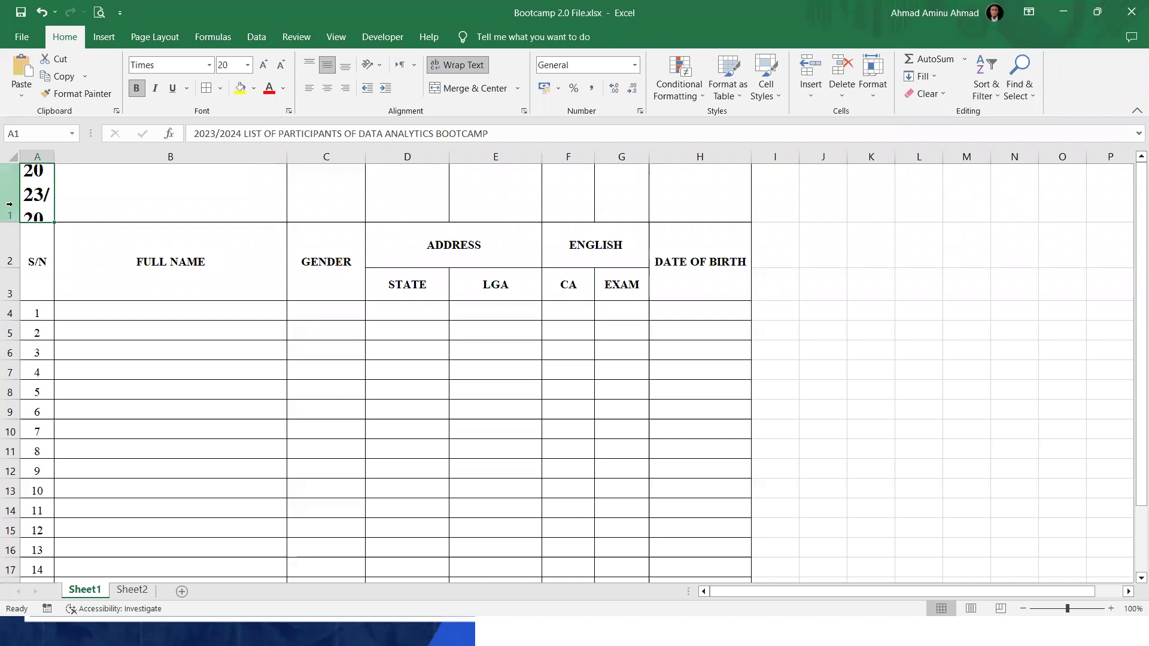
double_click(10, 222)
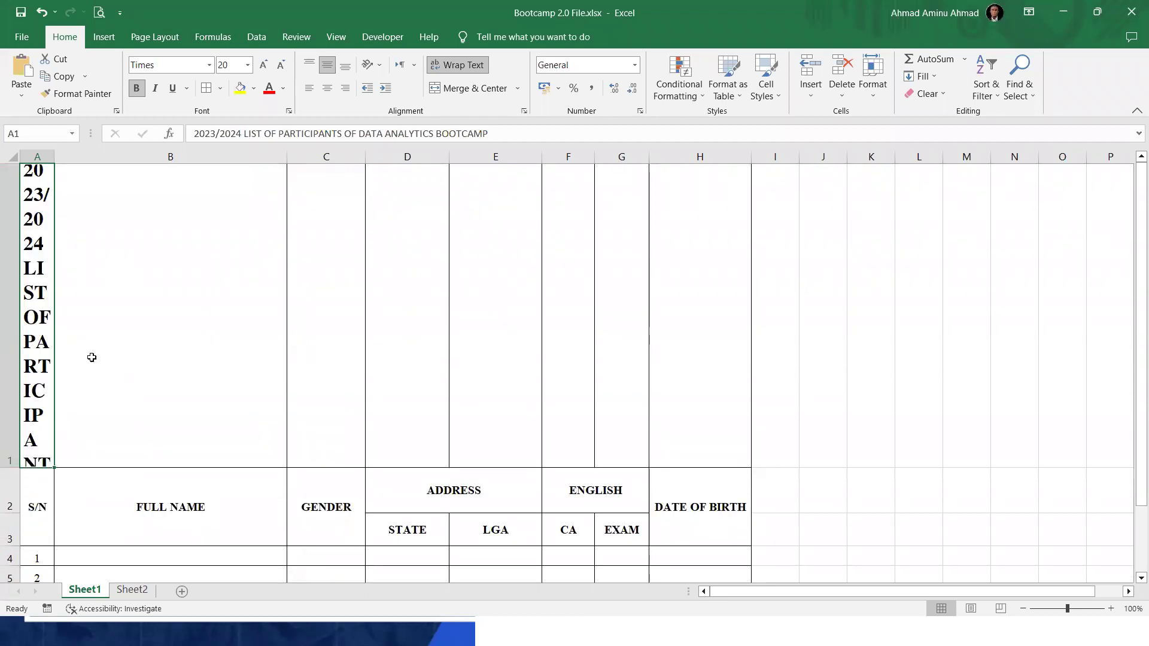
key("ctrl+z")
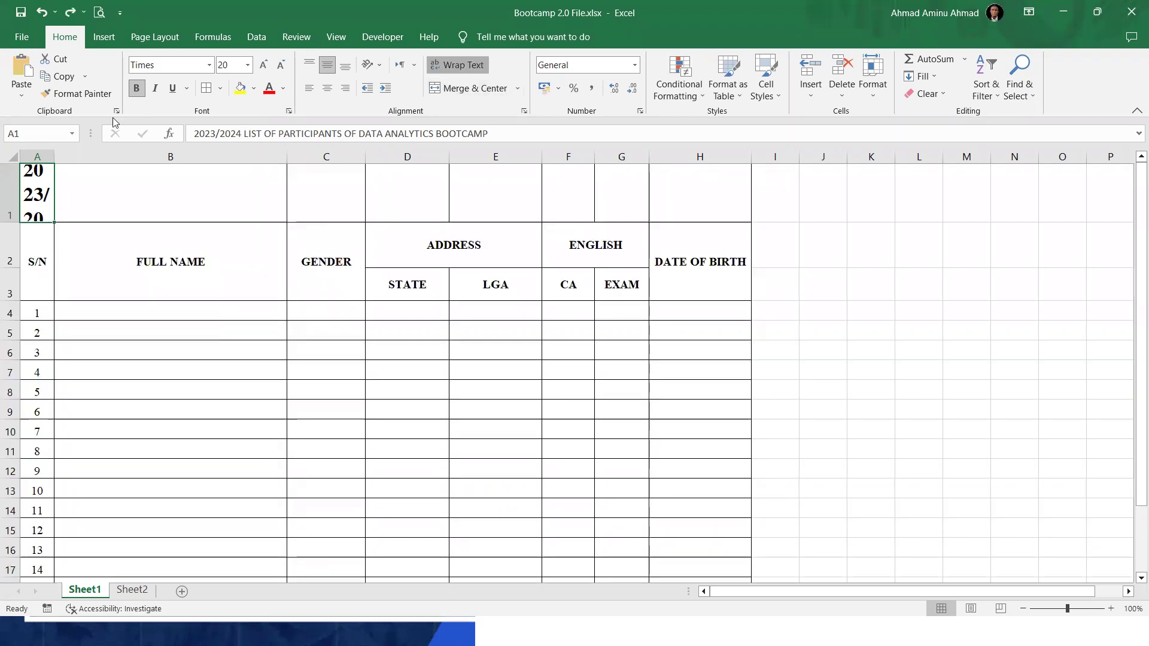
left_click(457, 65)
Restore the title to a single merged and centered cell spanning A1 to H1
left_click(723, 210, "shift")
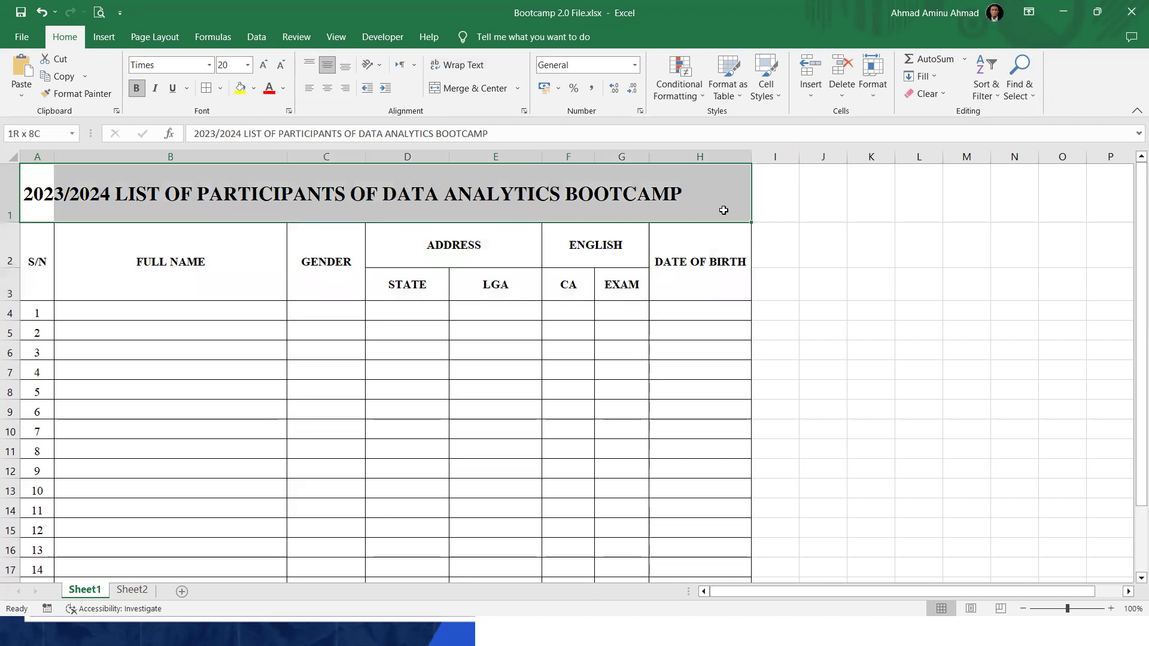
left_click(491, 89)
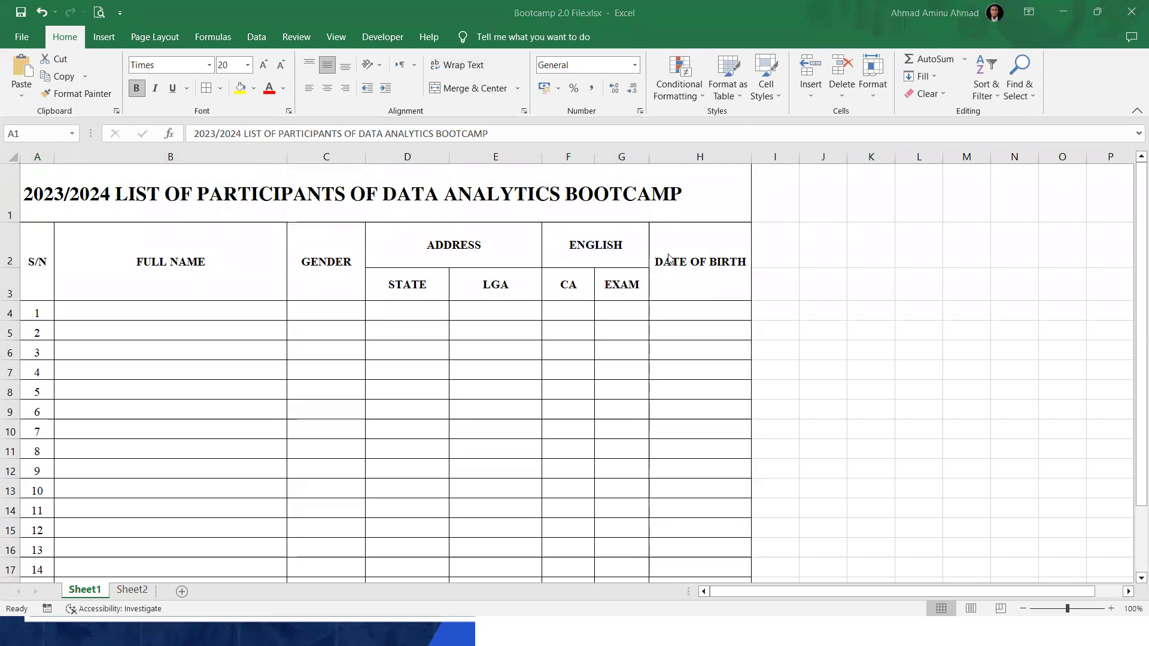
key("ctrl+z")
left_click(461, 89)
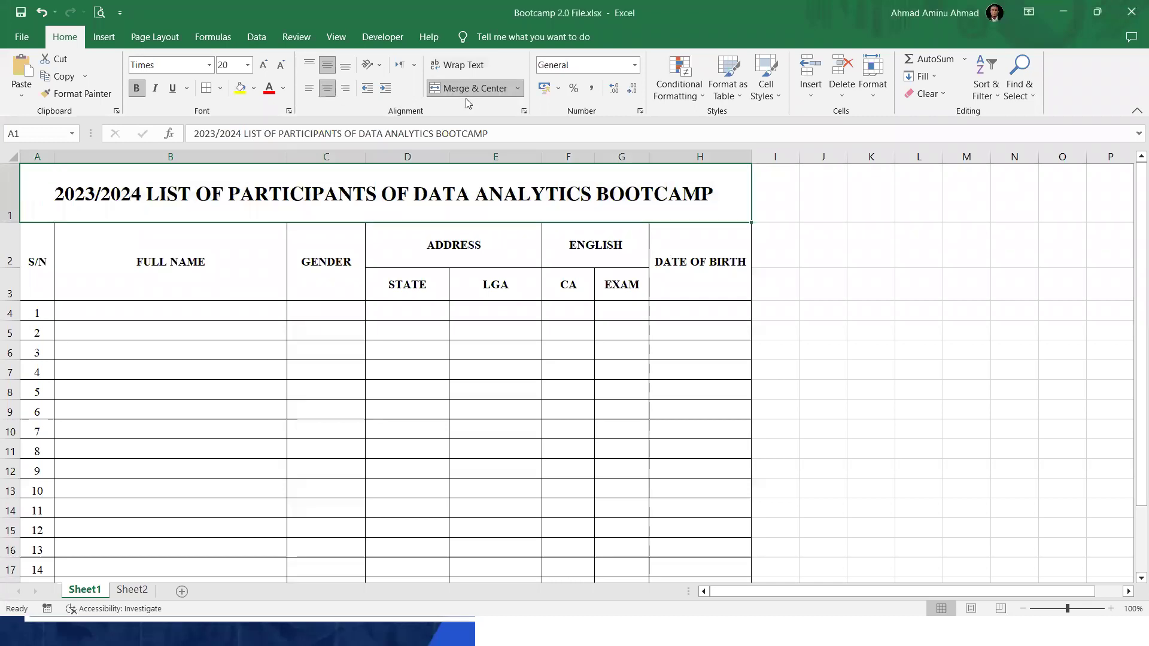
left_click(171, 351)
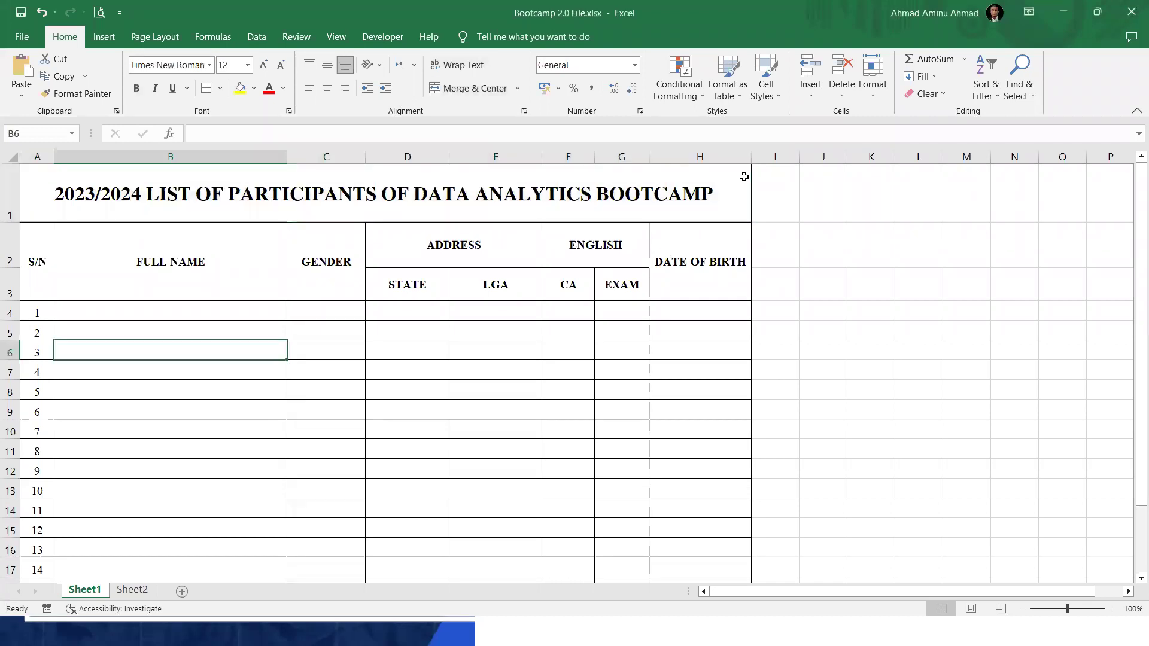